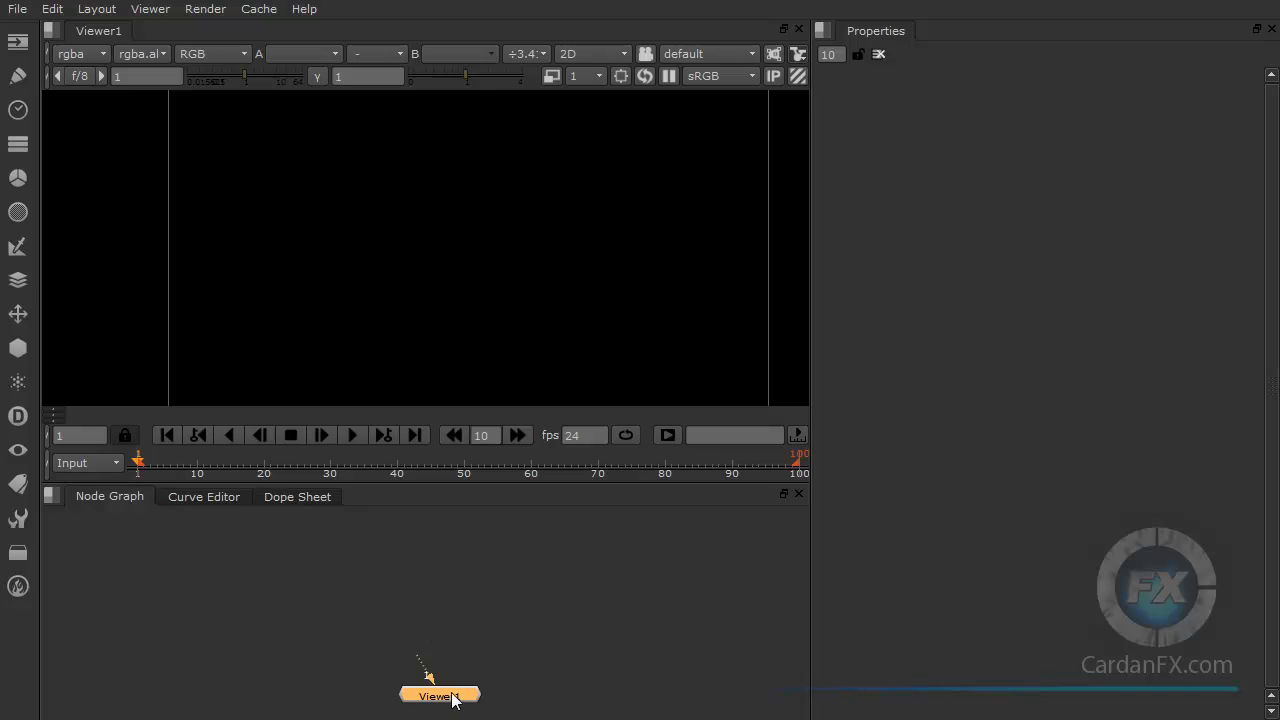
Step: Import the wather_ball_1 video clip from the Footage folder into the node graph as a Read node
left_click_drag(429, 680, 407, 667)
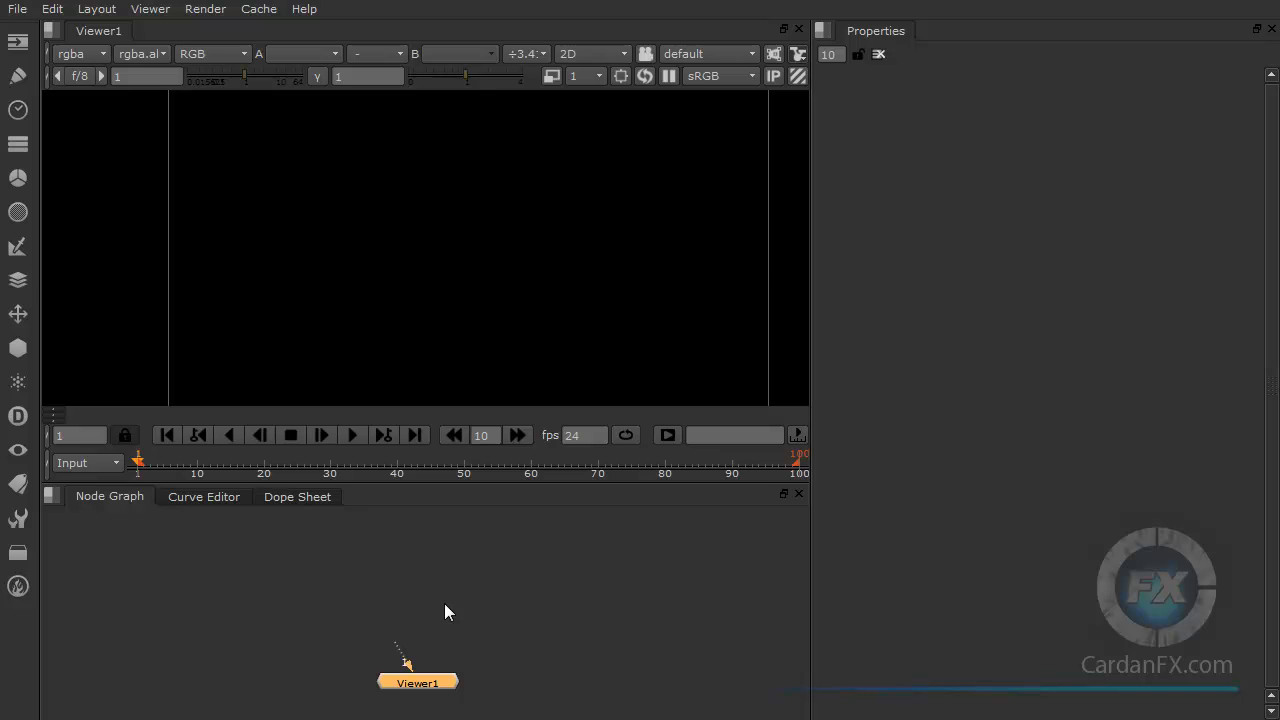
left_click_drag(415, 680, 412, 680)
left_click_drag(1279, 8, 1086, 8)
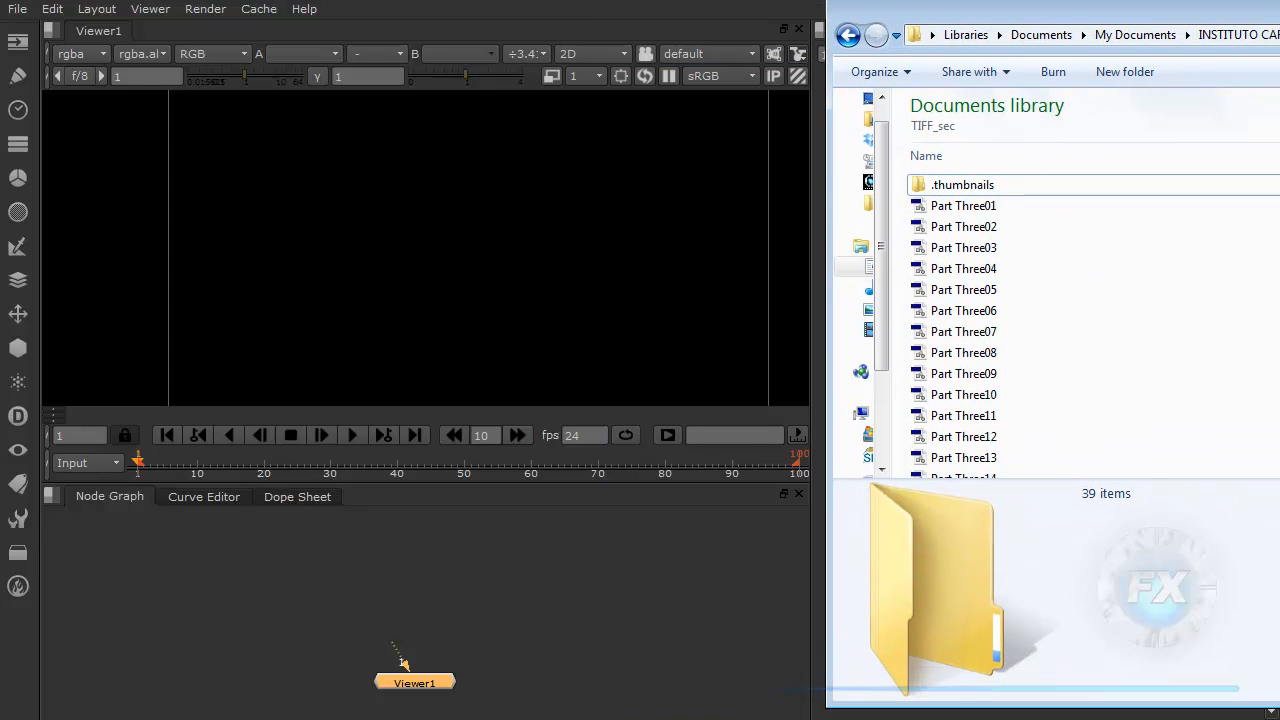
left_click(1279, 35)
mouse_move(1266, 18)
left_mouse_down()
mouse_move(1272, 0)
mouse_move(1259, 3)
left_mouse_up()
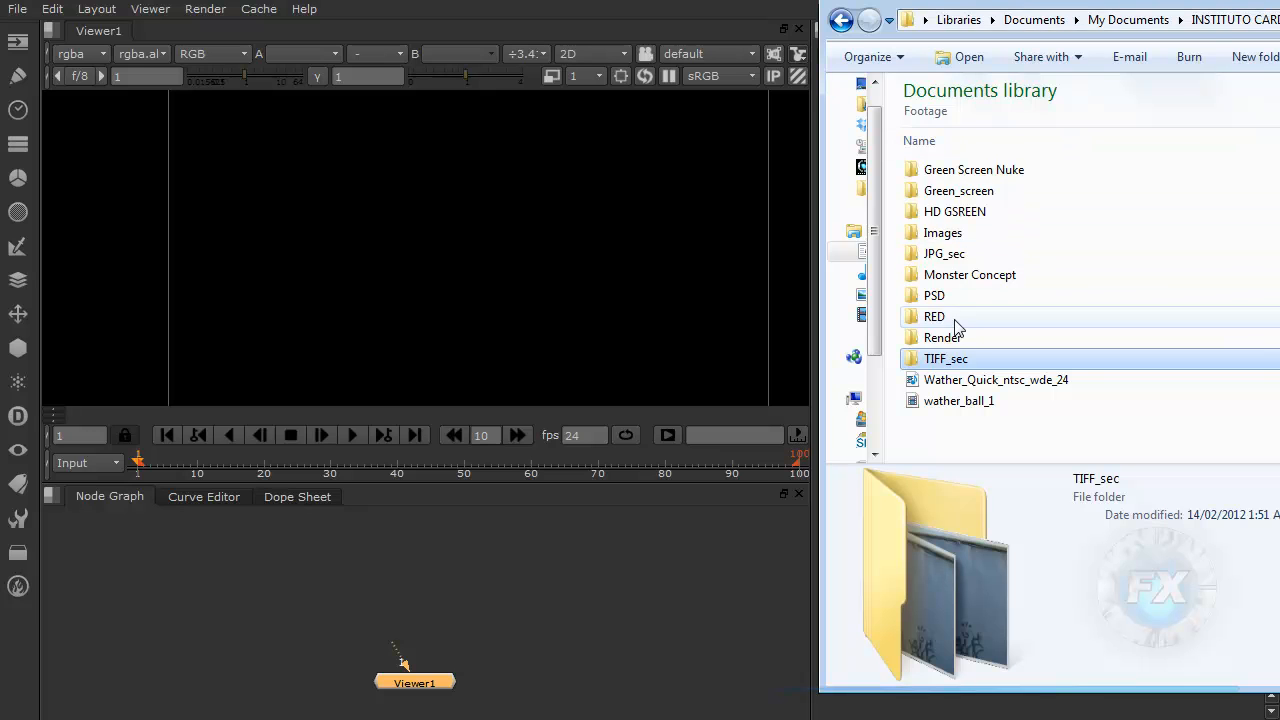
left_click(944, 412)
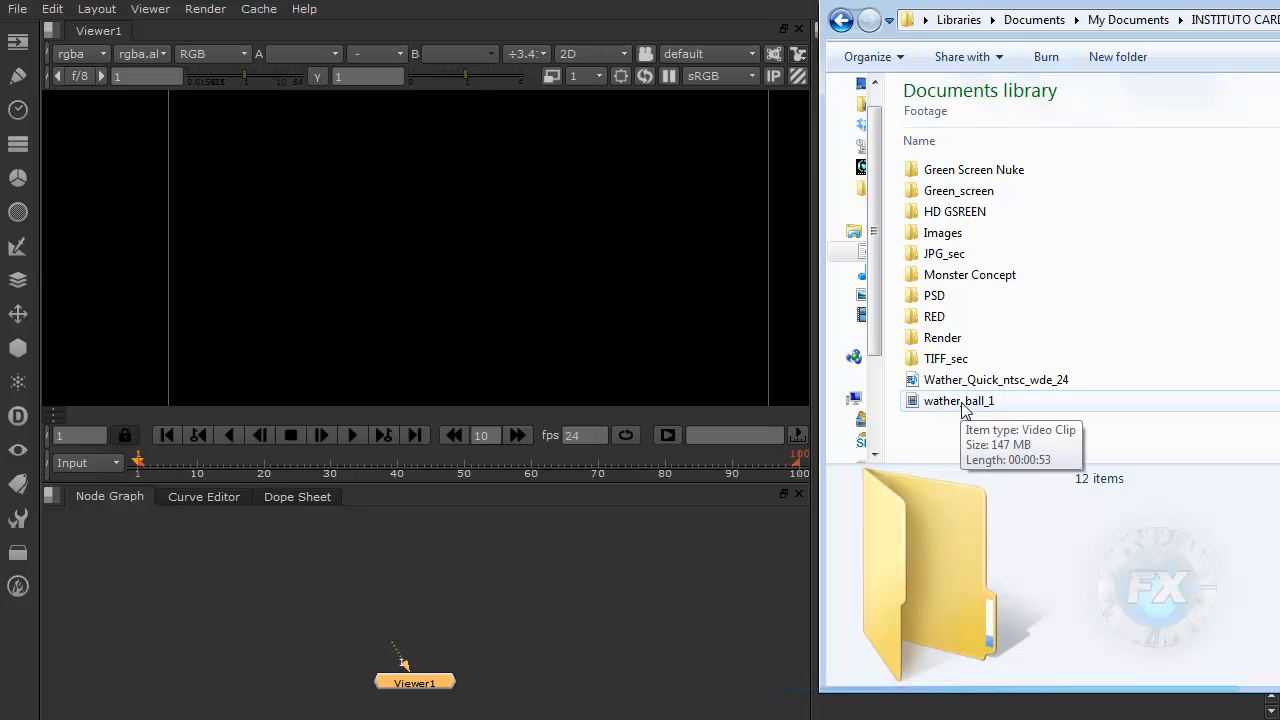
left_click_drag(944, 403, 421, 554)
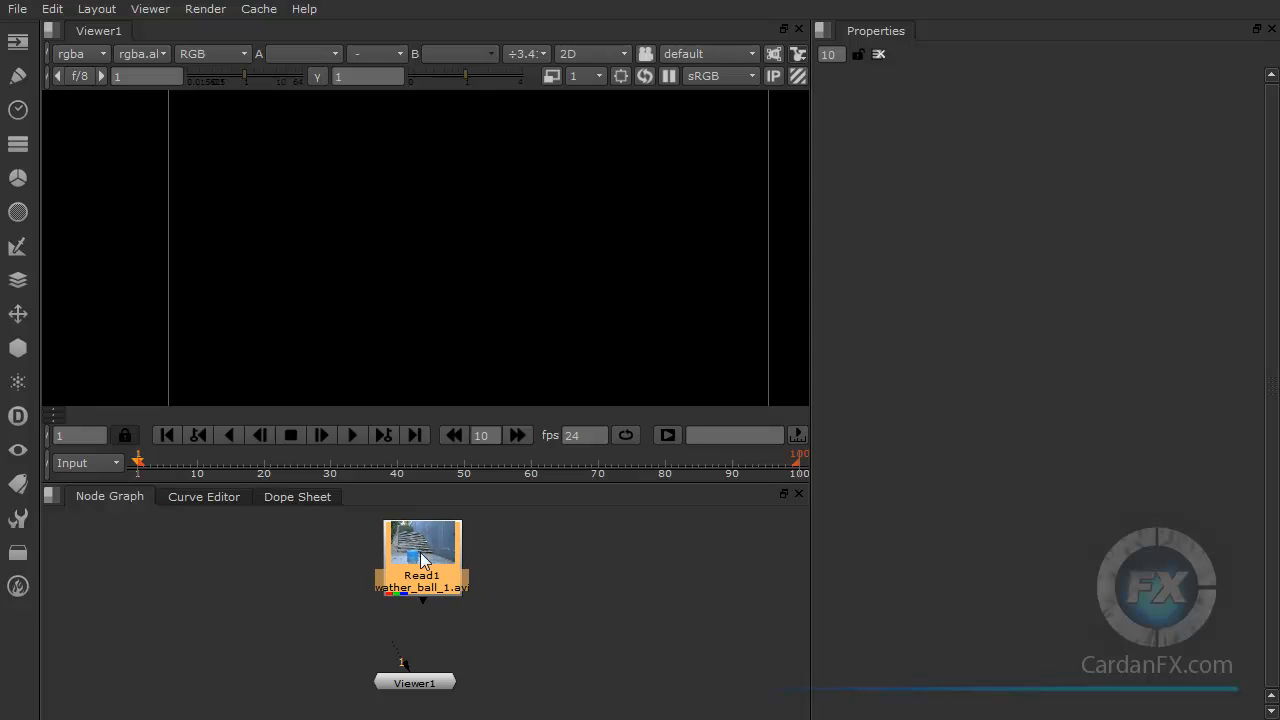
Step: Connect the Read node to the viewer and briefly play back the clip
left_click_drag(424, 606, 420, 686)
left_click(420, 684)
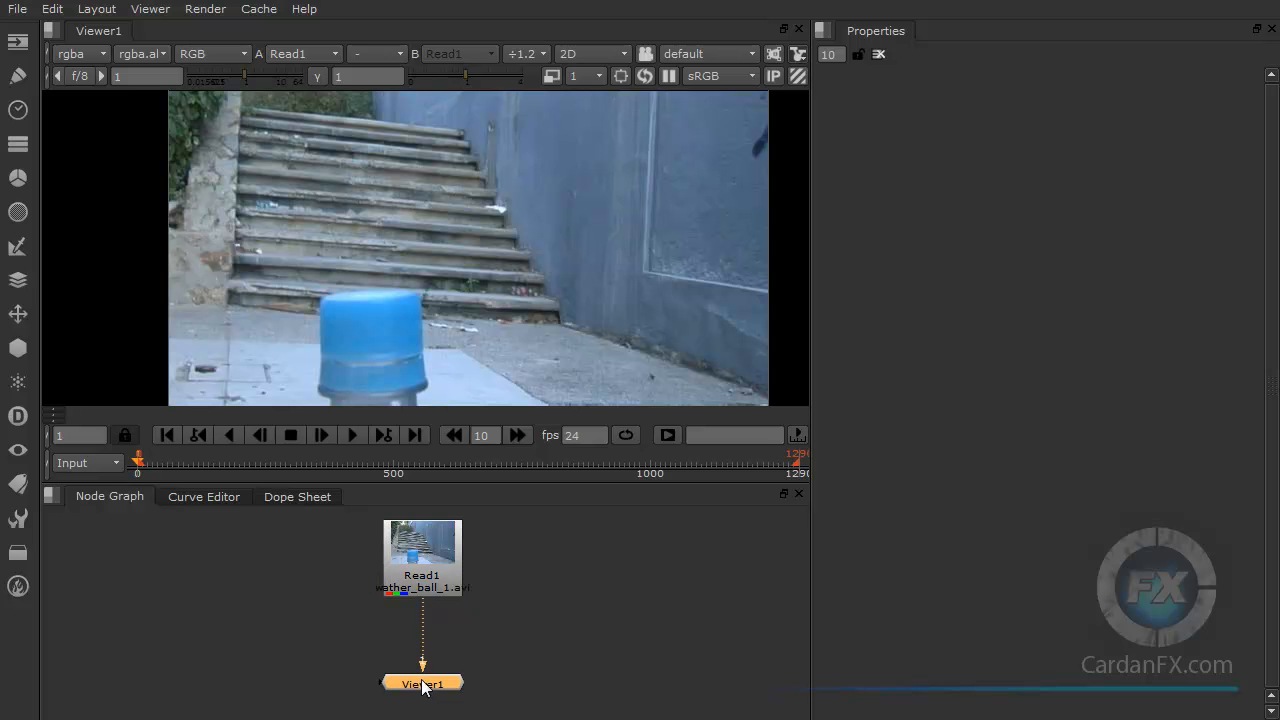
left_click(351, 435)
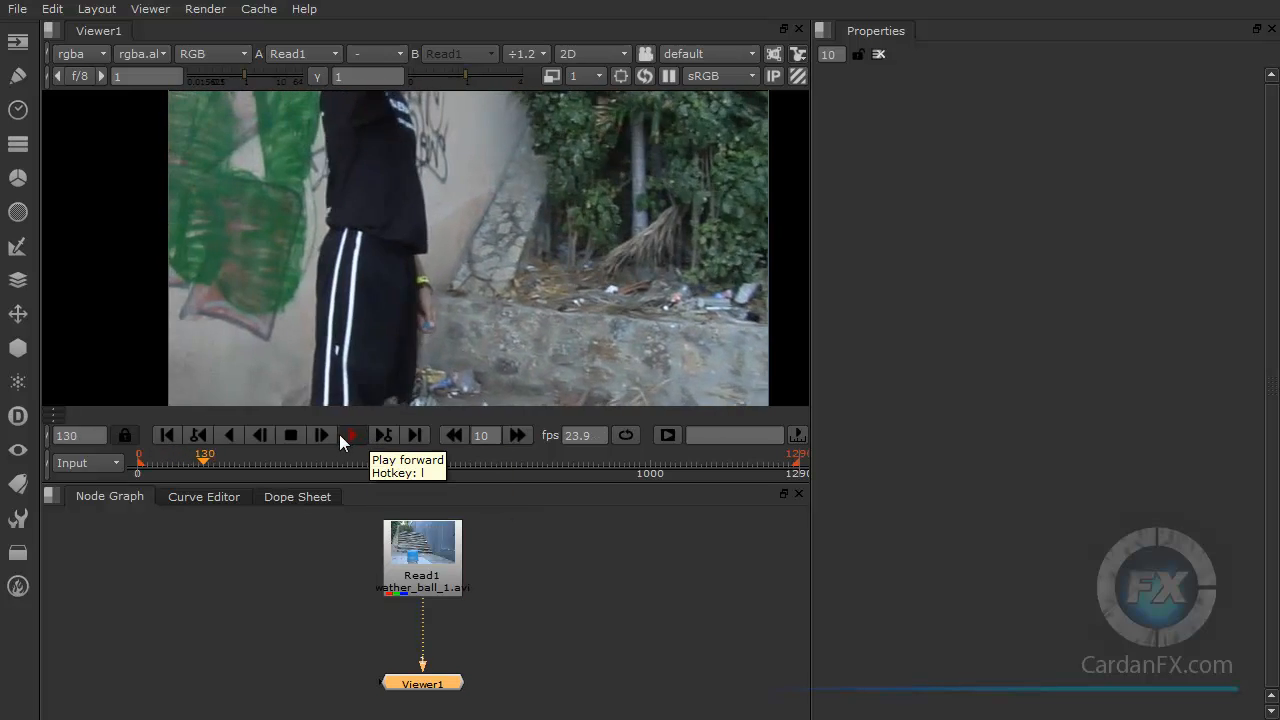
left_click(290, 436)
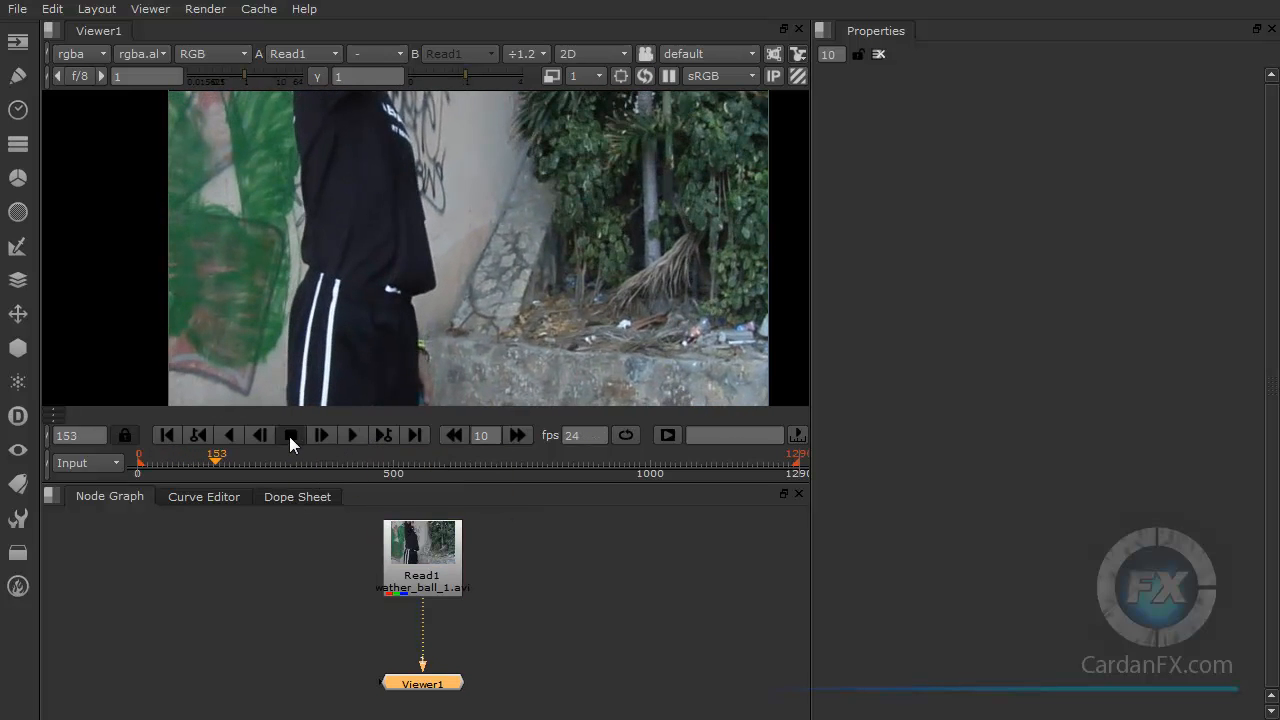
Step: Open the Read node's properties and inspect its frame range, scrubbing the timeline and zooming the node graph
double_click(422, 548)
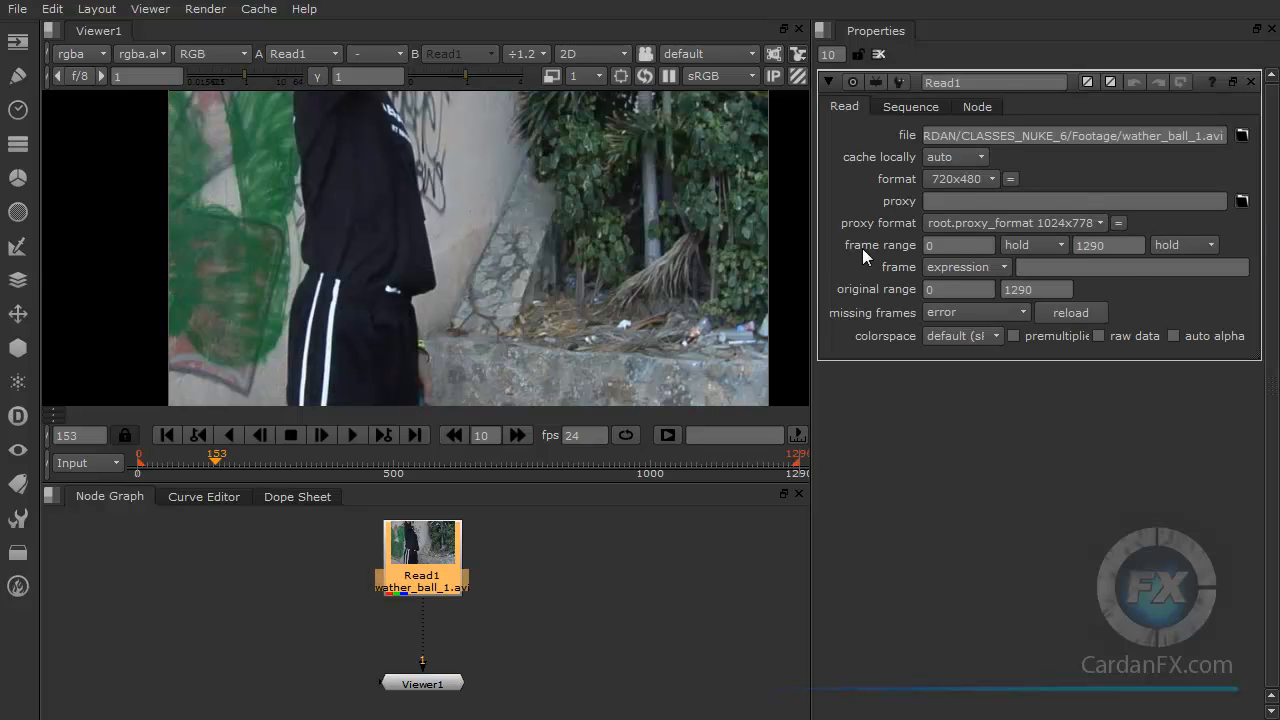
left_click(937, 250)
left_click(421, 464)
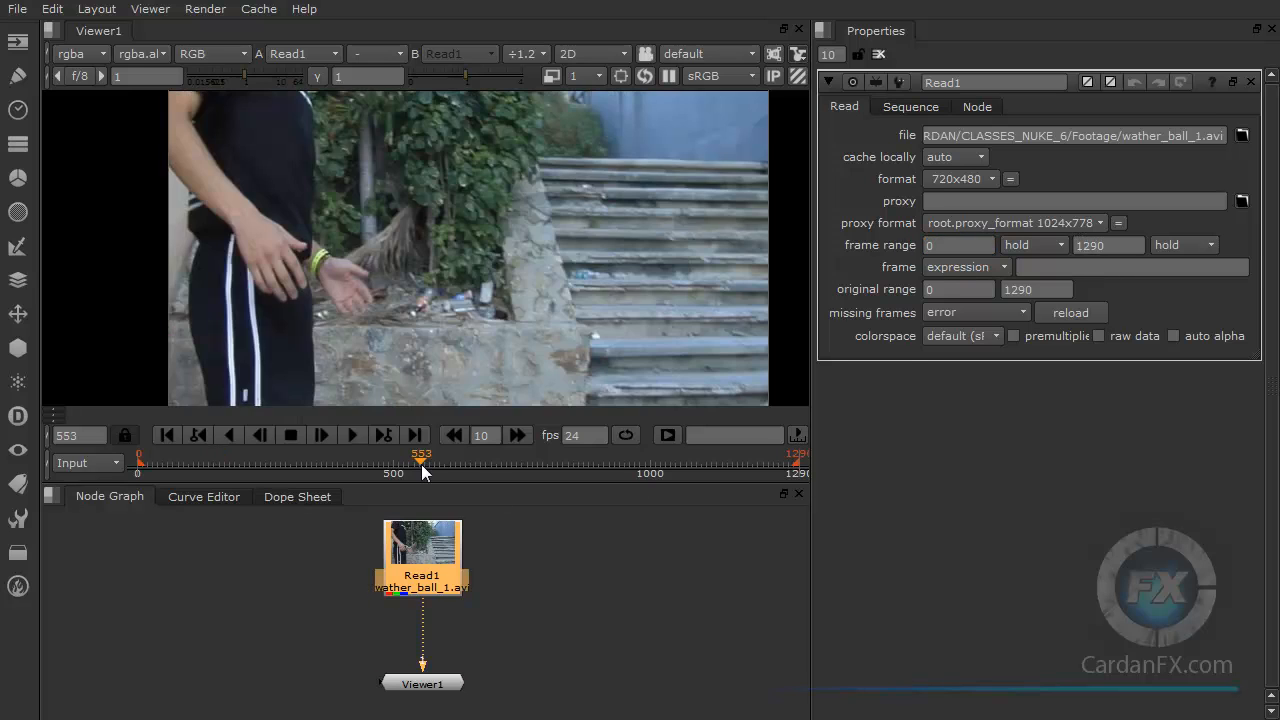
scroll(437, 570, "up", 1)
scroll(433, 572, "up", 2)
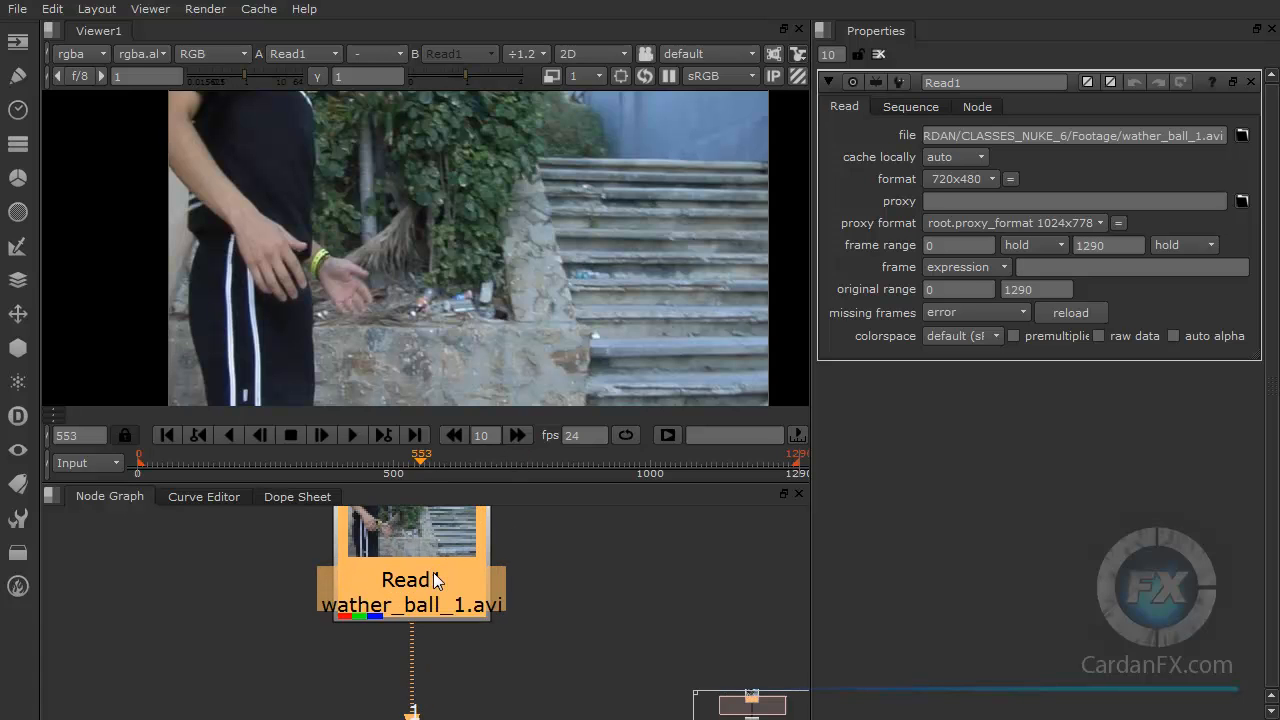
scroll(394, 623, "up", 2)
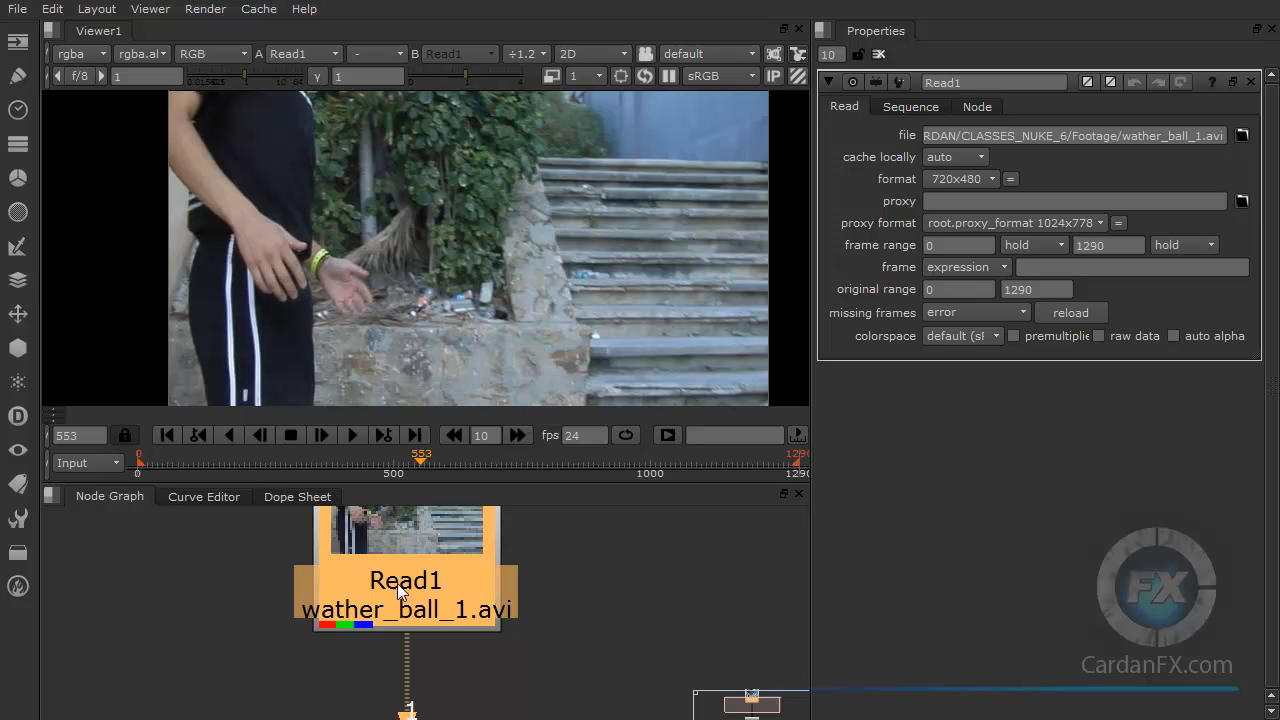
scroll(419, 612, "down", 2)
scroll(419, 612, "down", 1)
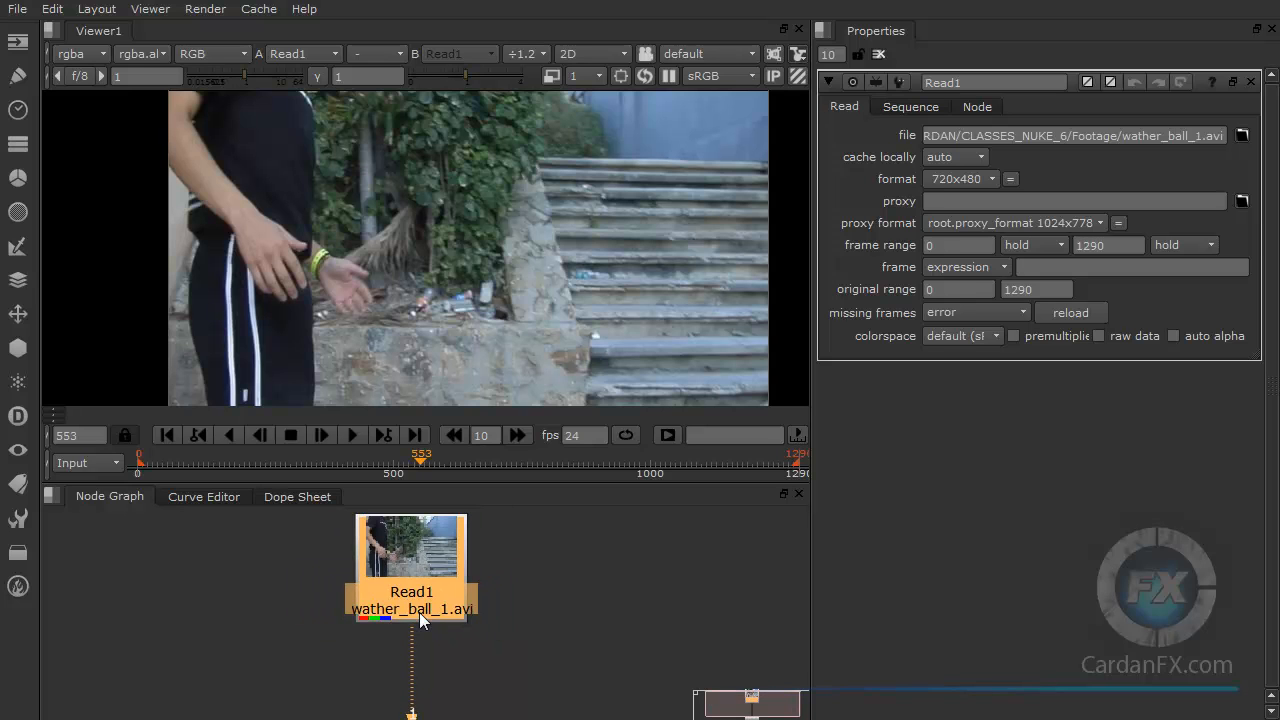
left_click(500, 680)
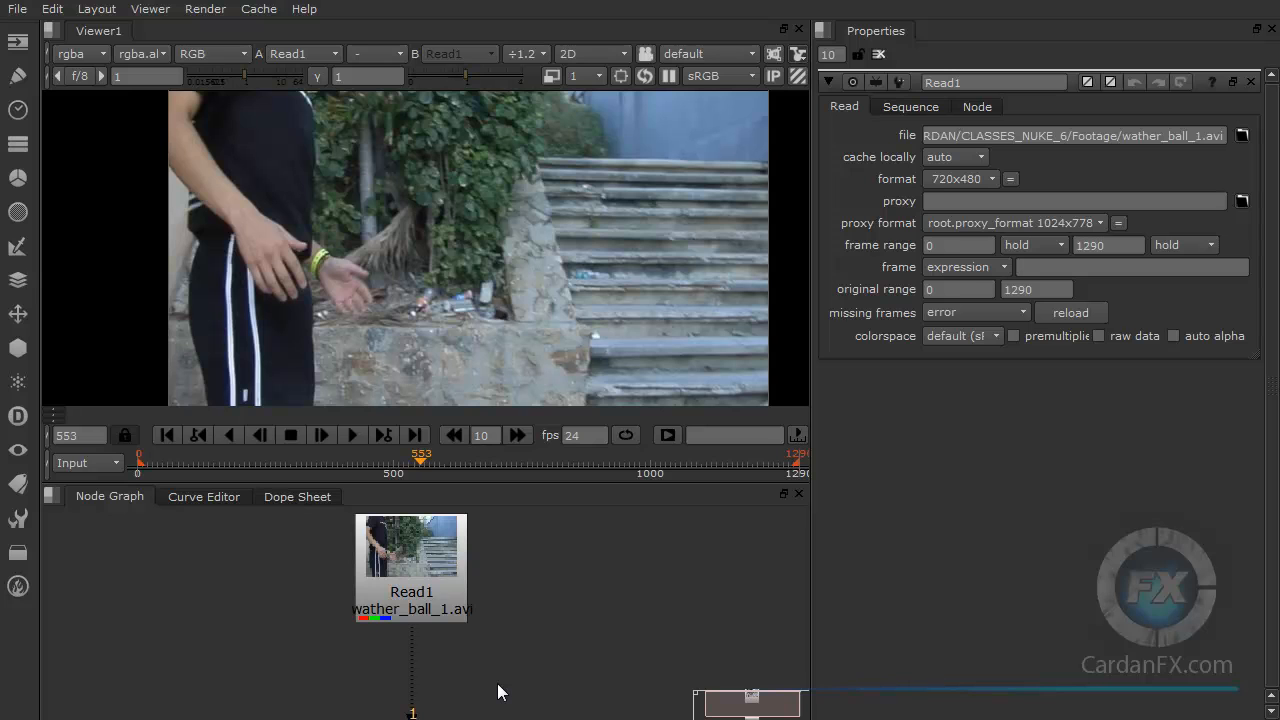
scroll(413, 603, "up", 3)
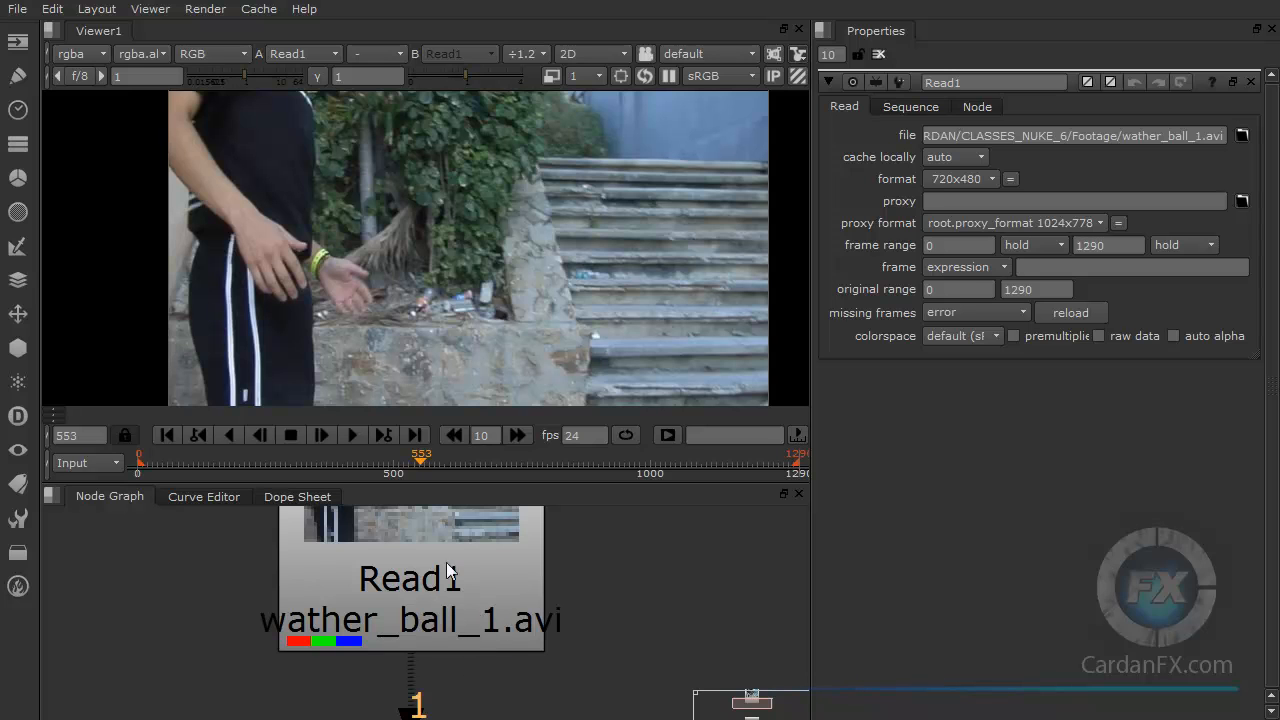
scroll(467, 632, "down", 5)
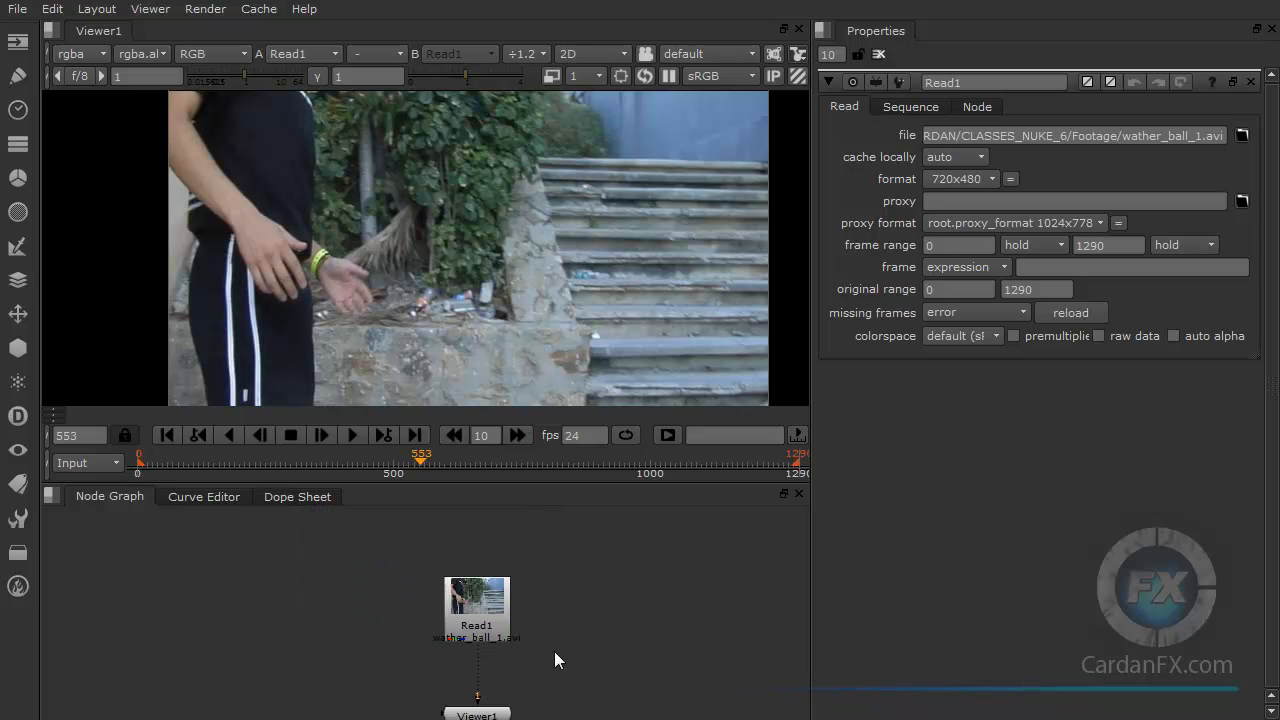
middle_click_drag(498, 603, 406, 611)
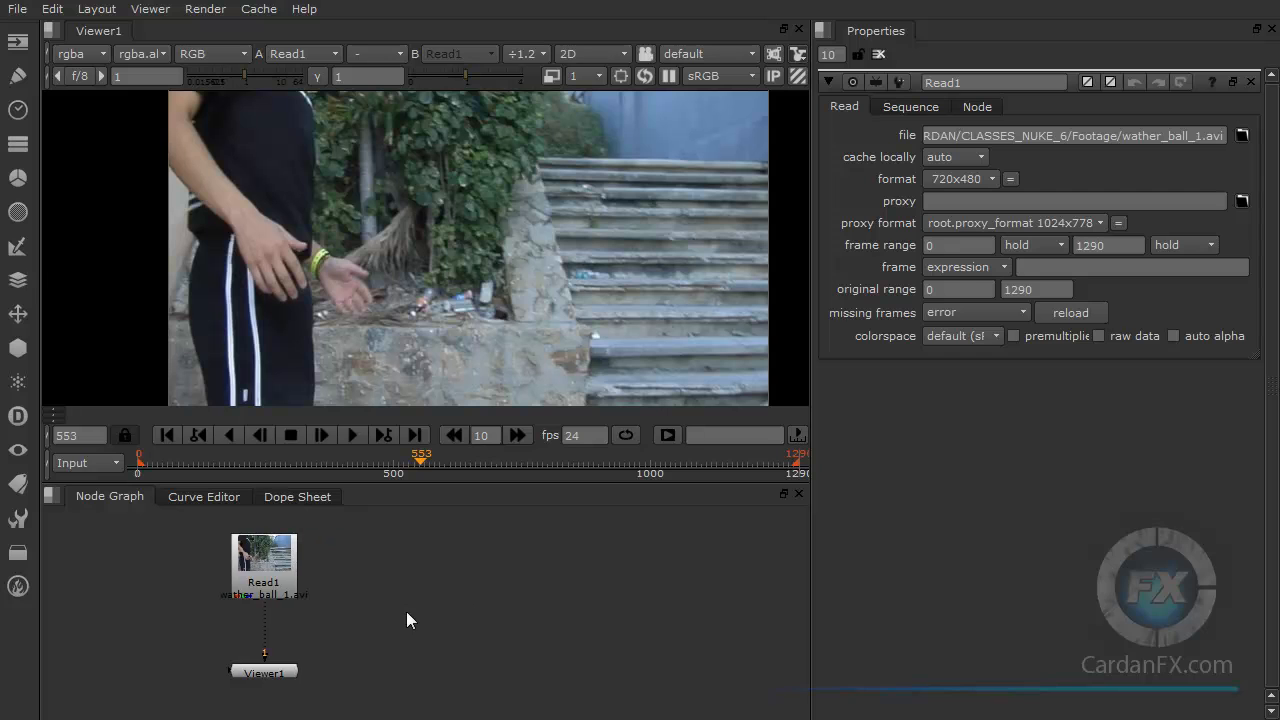
Step: Import the Wather_Quick_ntsc_wde_24 QuickTime clip into the node graph as a second Read node
key("alt+Tab")
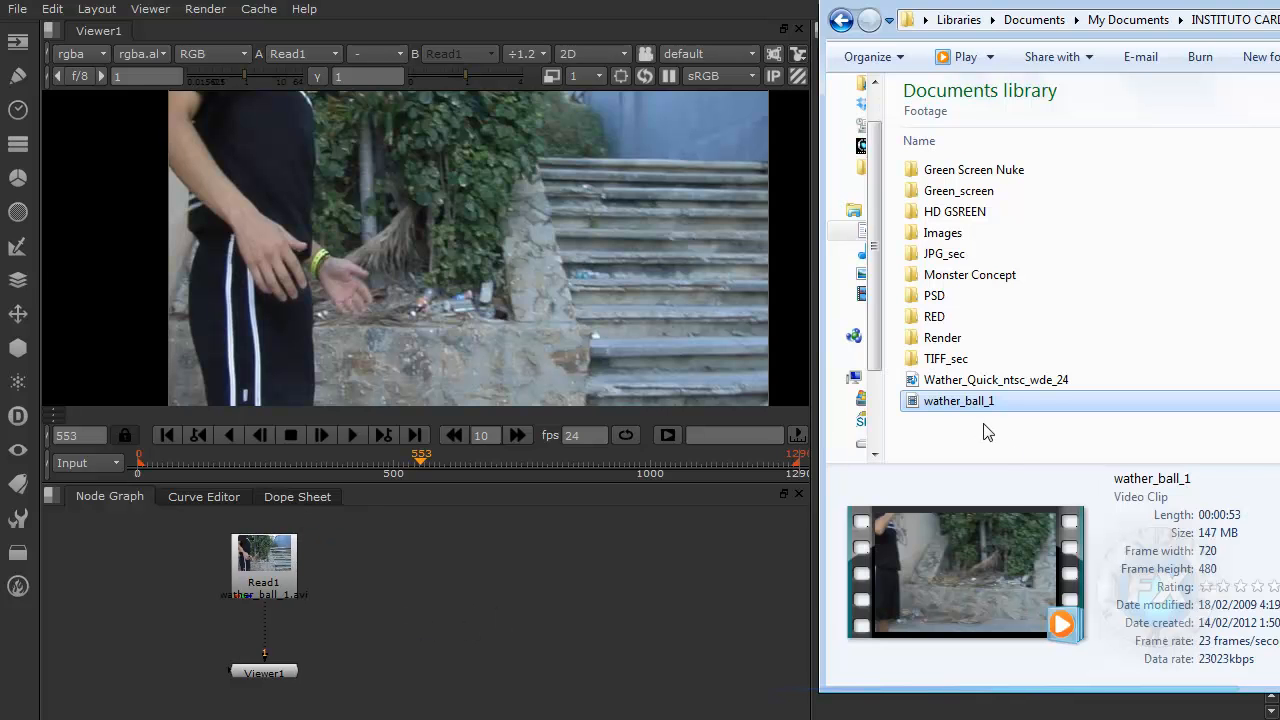
left_click(958, 384)
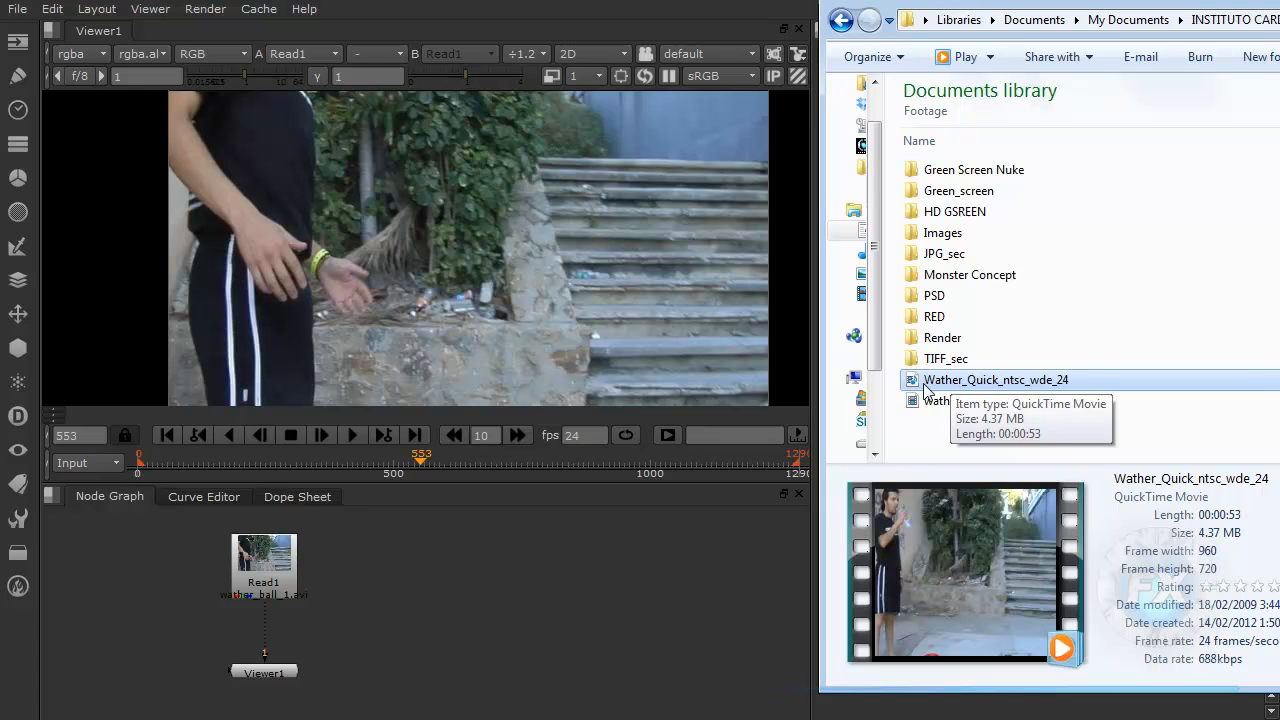
left_click_drag(914, 386, 426, 588)
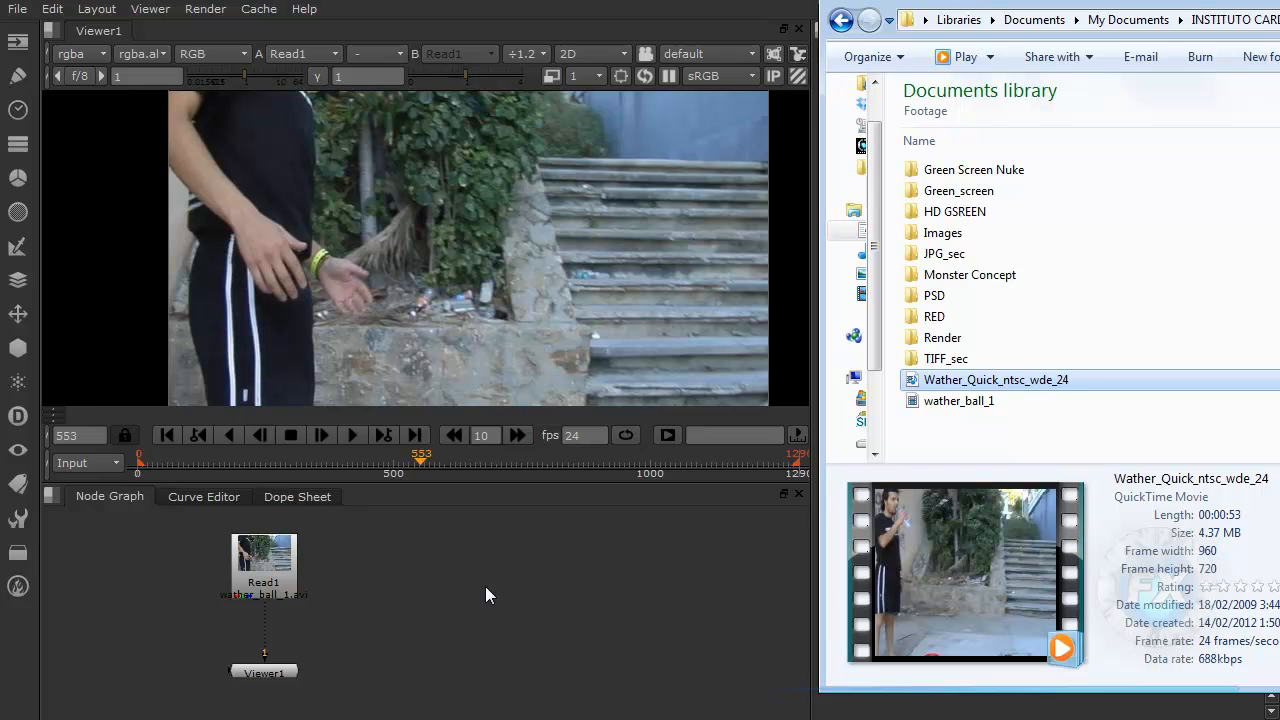
left_click(418, 582)
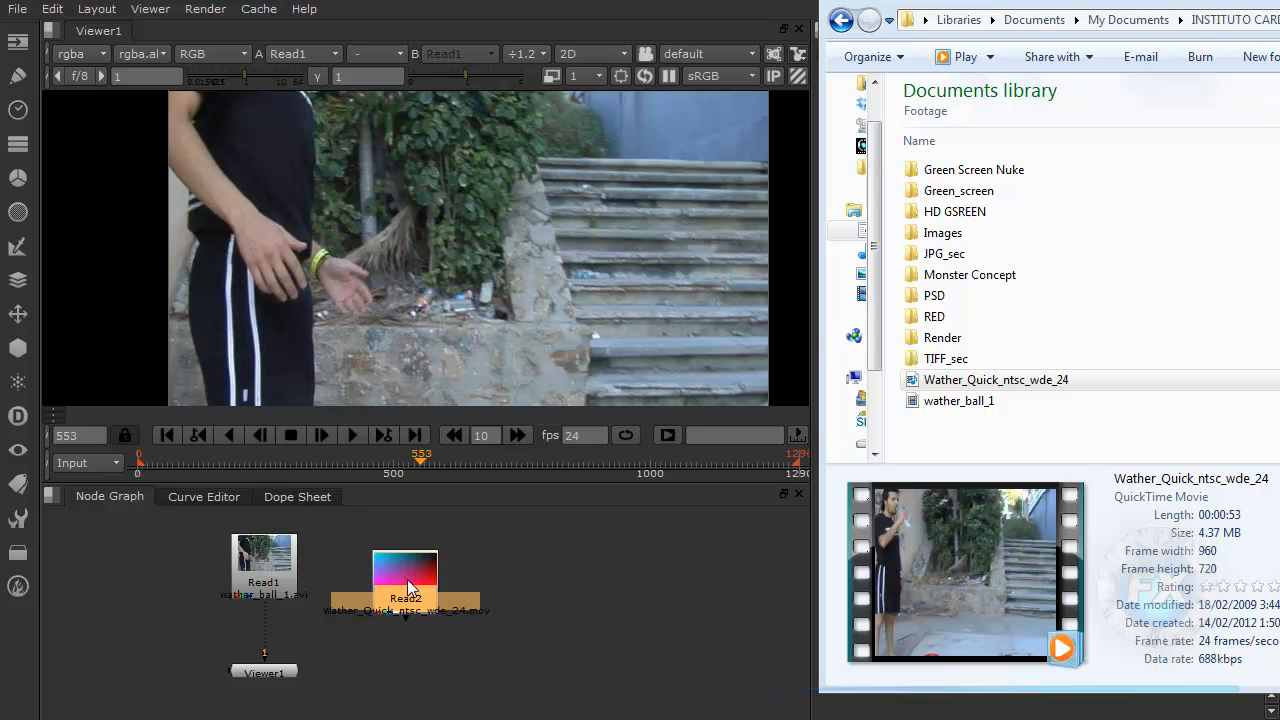
left_click_drag(404, 600, 412, 586)
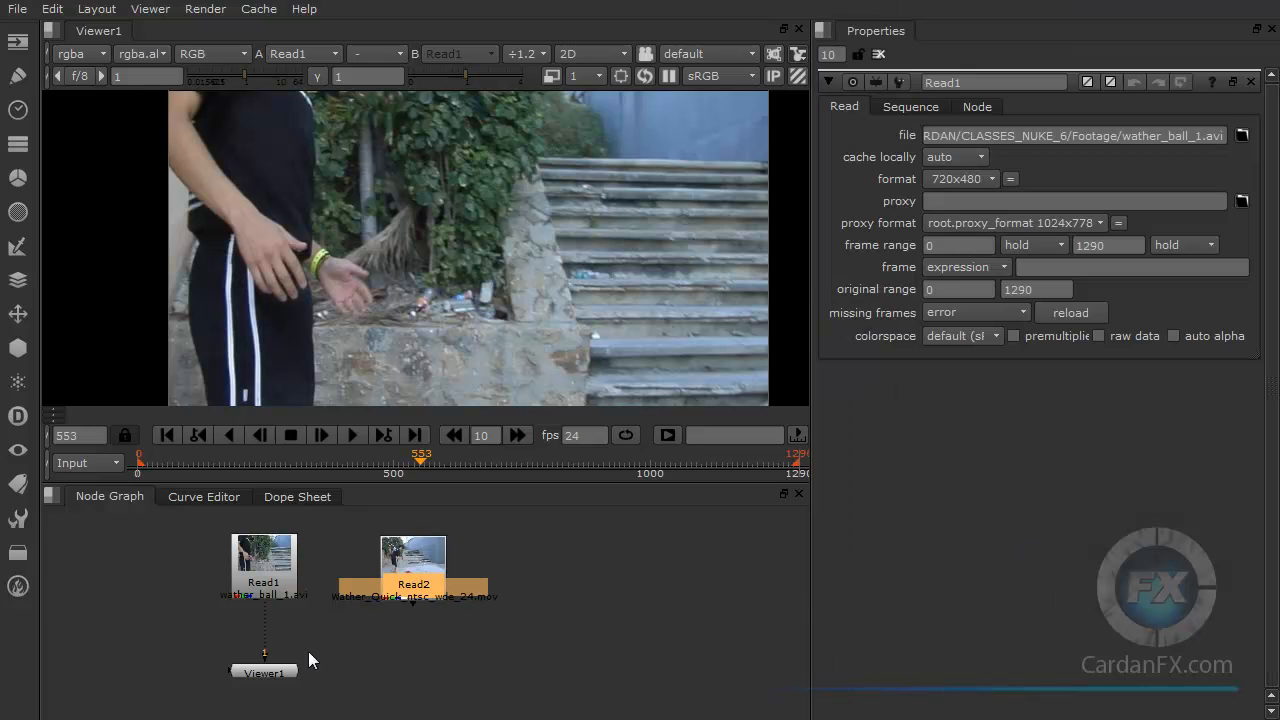
Step: Compare the clips by viewing the second Read node, widening the viewer panel, then viewing the first Read node again
left_click_drag(260, 650, 425, 578)
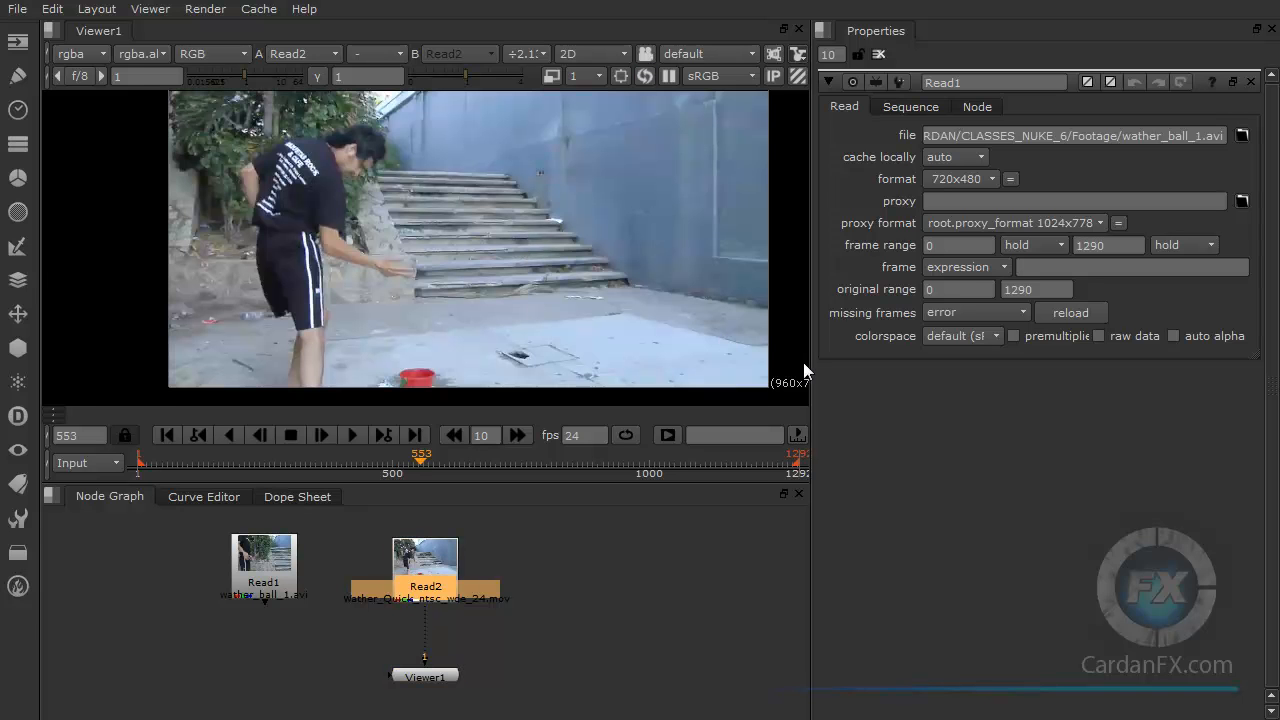
left_click_drag(811, 399, 906, 395)
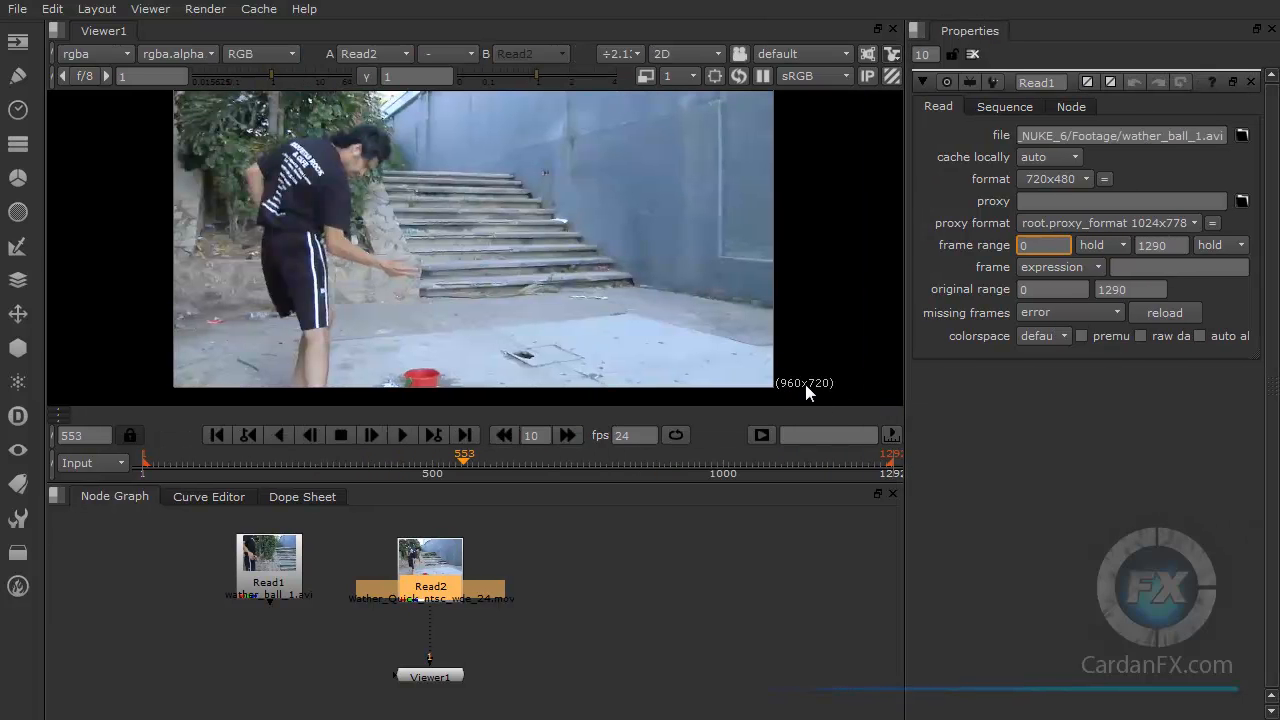
left_click(268, 590)
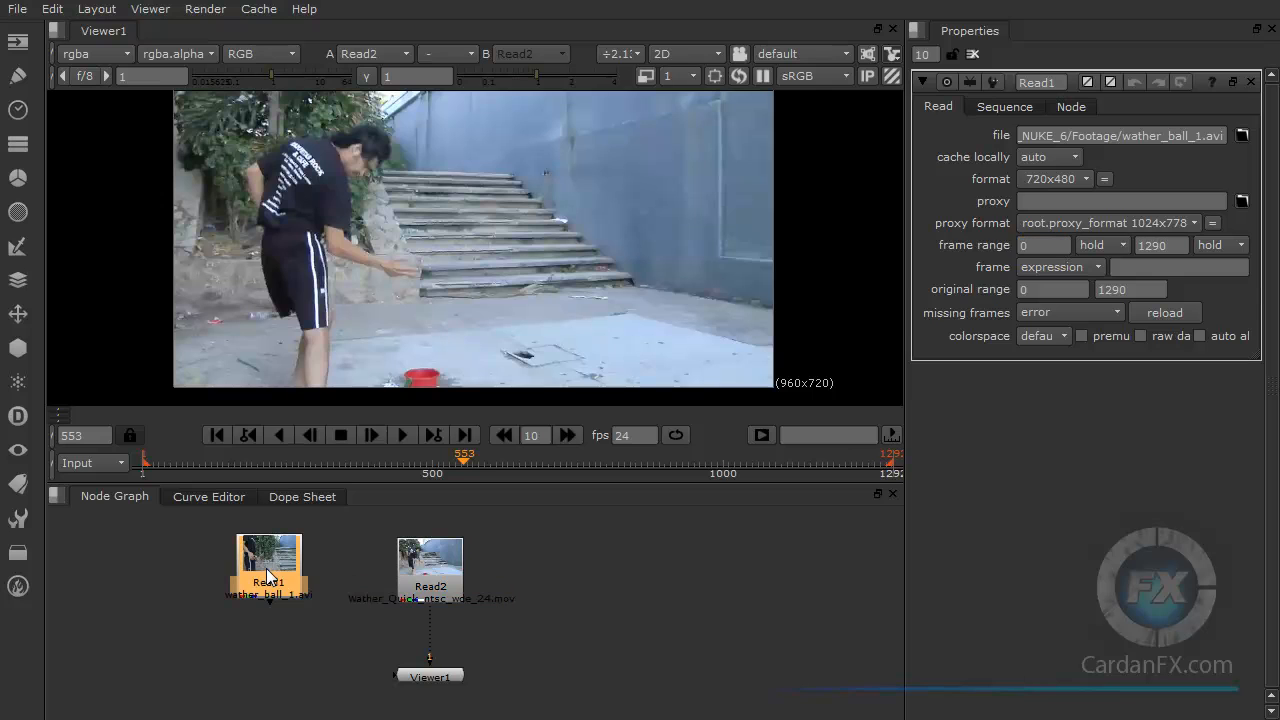
key("1")
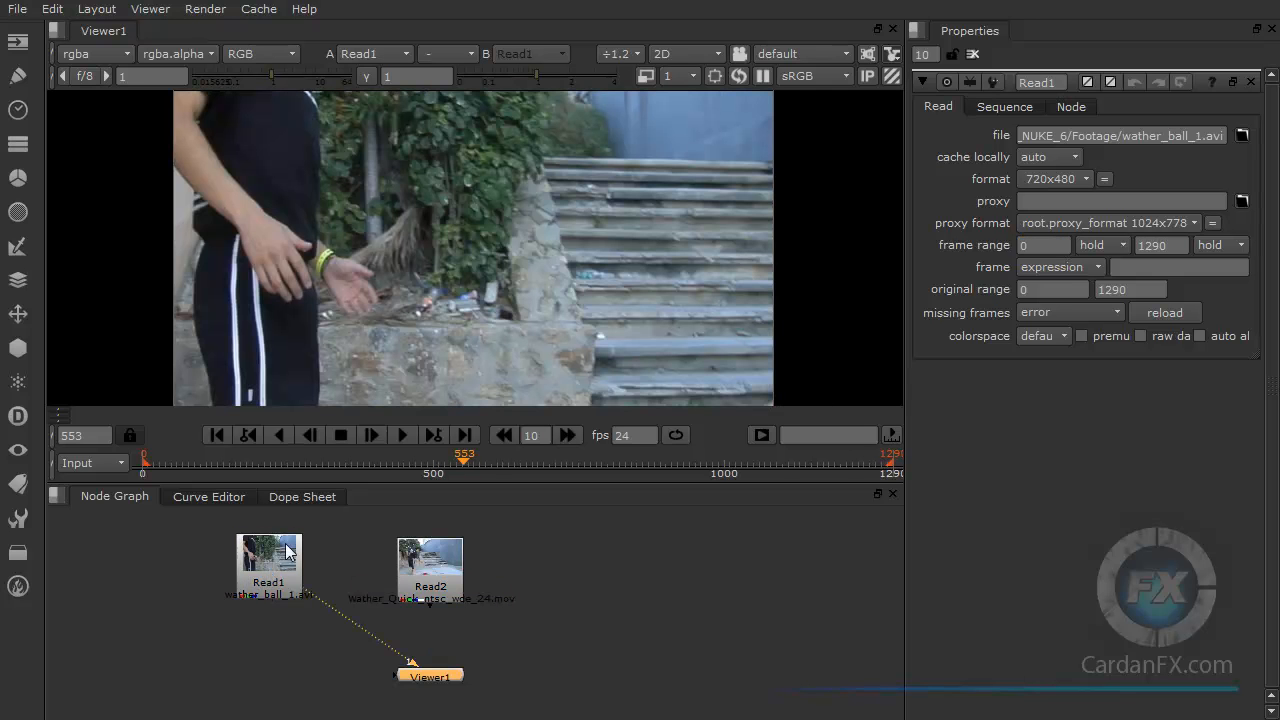
scroll(700, 340, "down", 2)
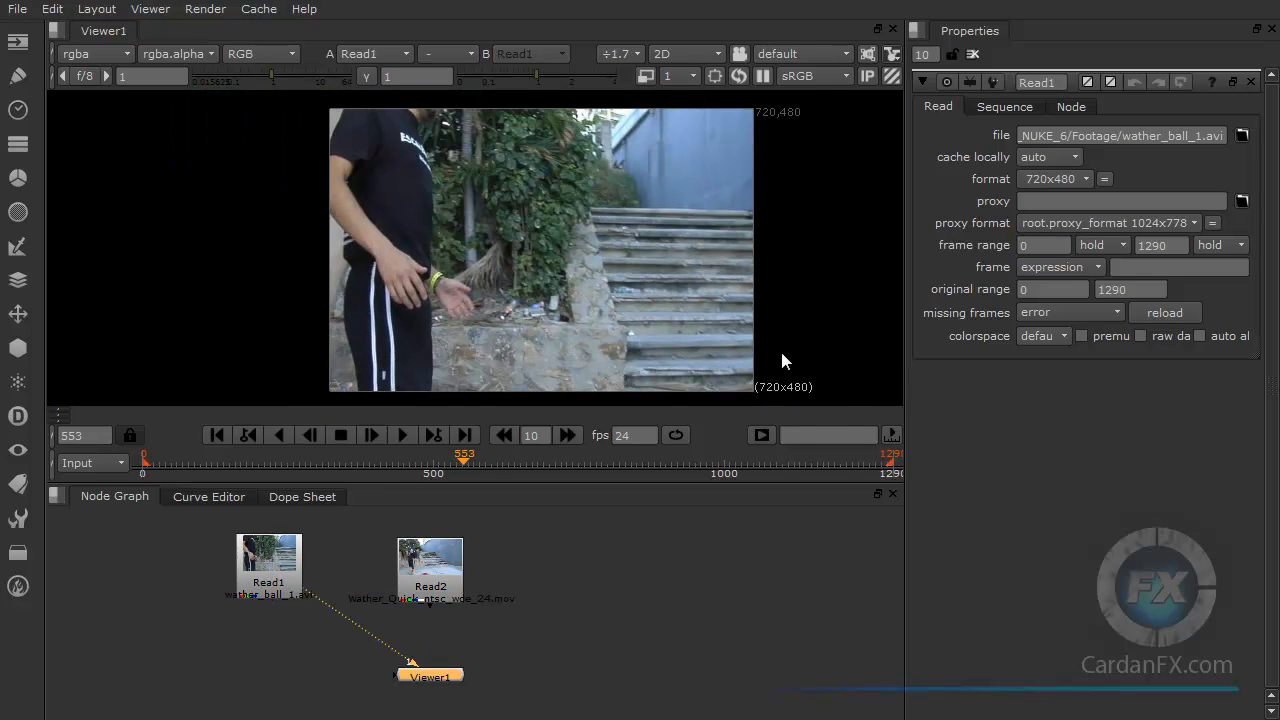
Step: Rearrange the node graph, moving the second Read node further right and repositioning the first Read and Viewer nodes
left_click(285, 560)
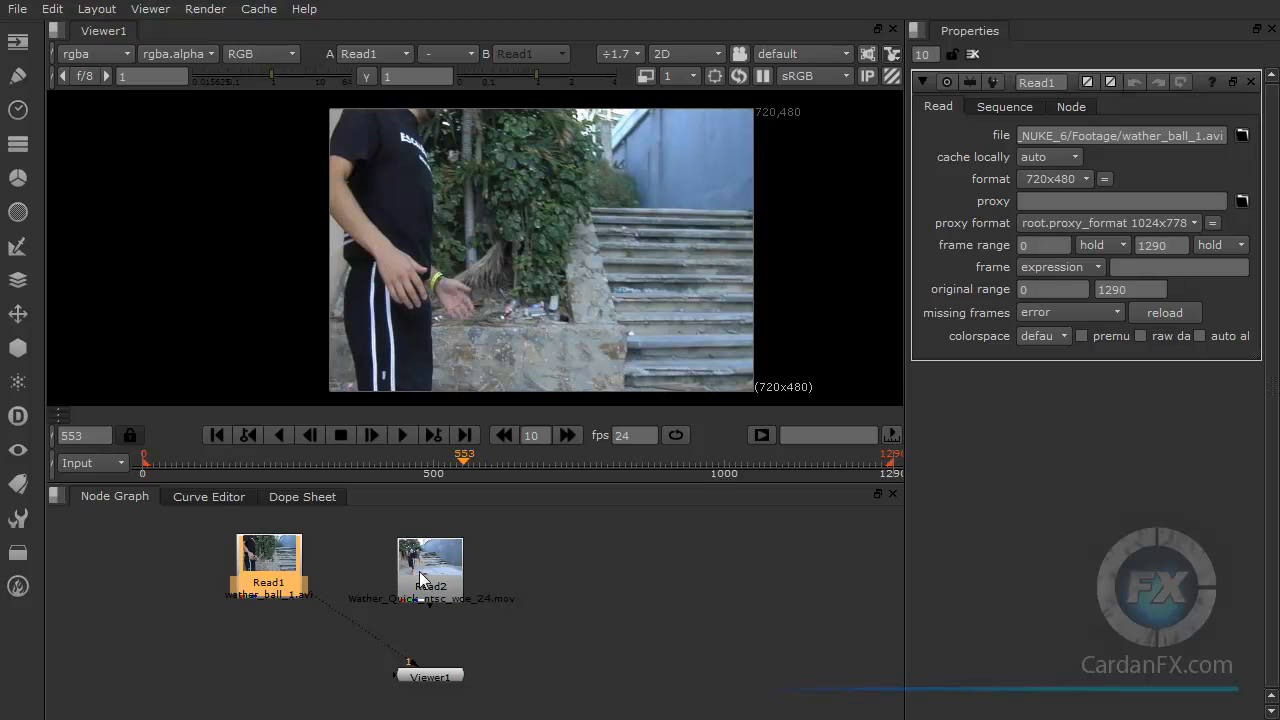
left_click_drag(423, 583, 434, 580)
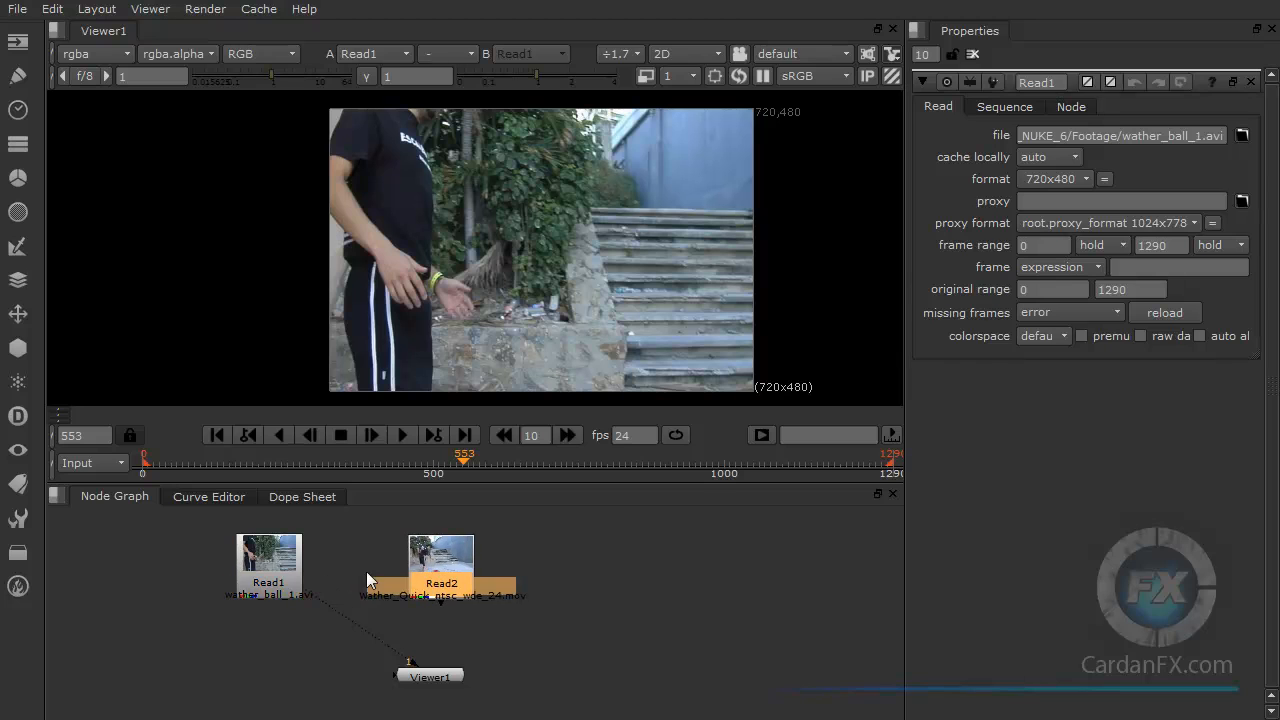
left_click(278, 571)
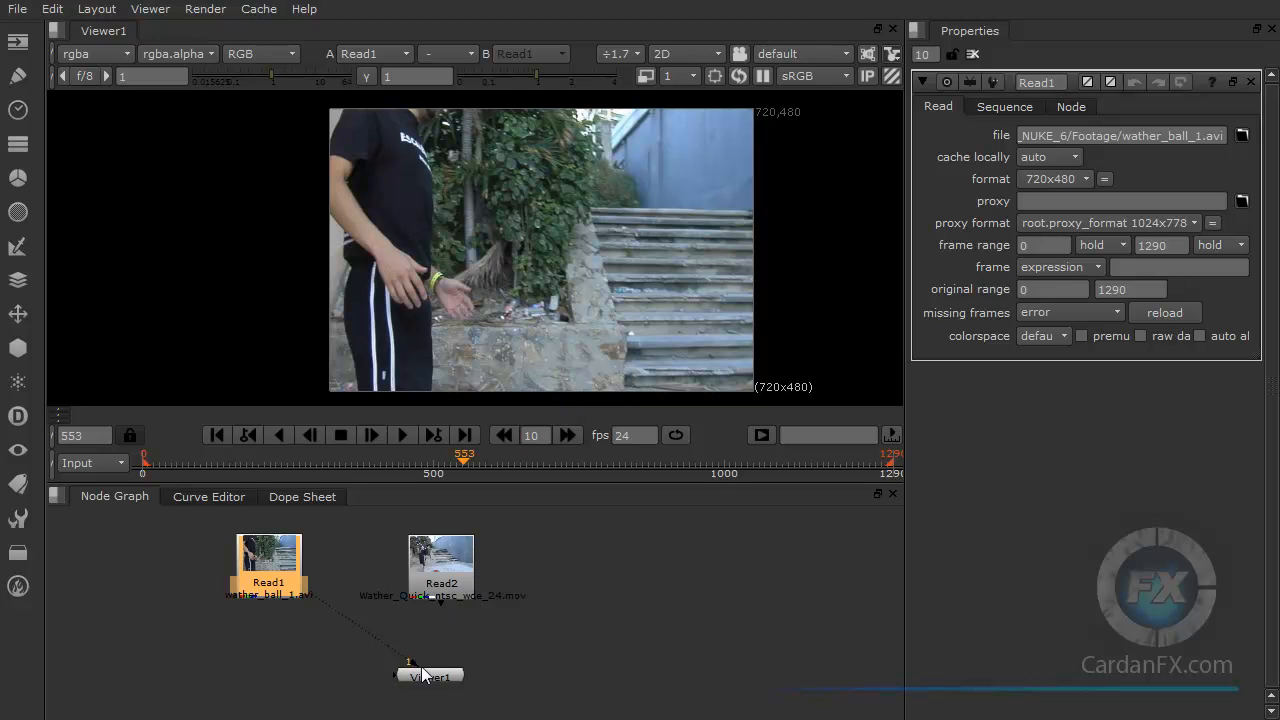
left_click_drag(429, 680, 433, 683)
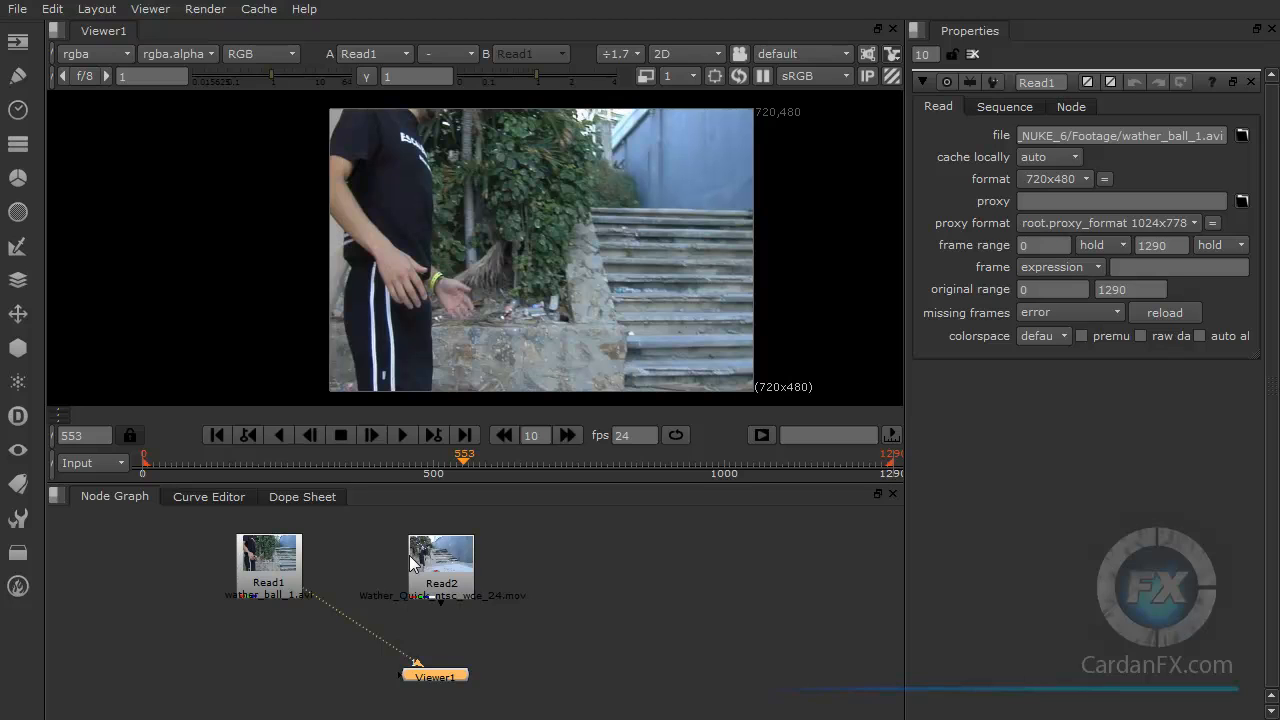
mouse_move(420, 662)
left_mouse_down()
mouse_move(415, 672)
mouse_move(309, 641)
mouse_move(423, 675)
left_mouse_up()
left_click(265, 559)
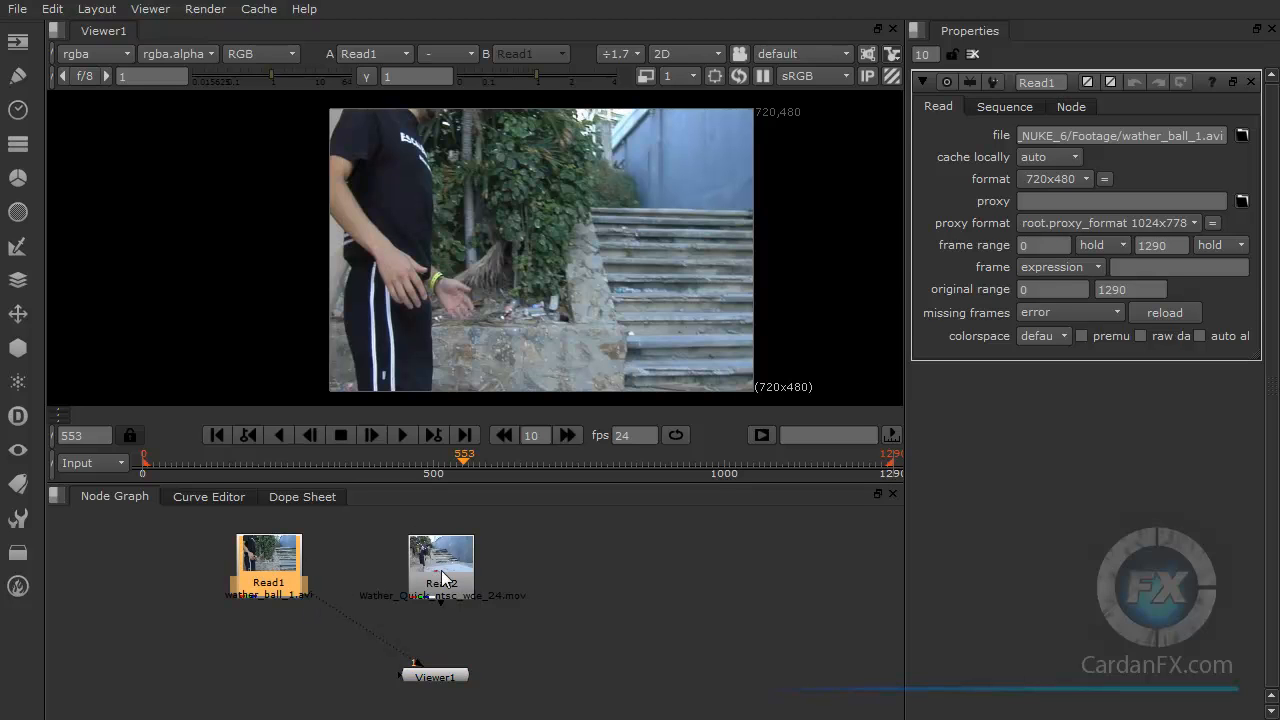
left_click_drag(442, 575, 666, 565)
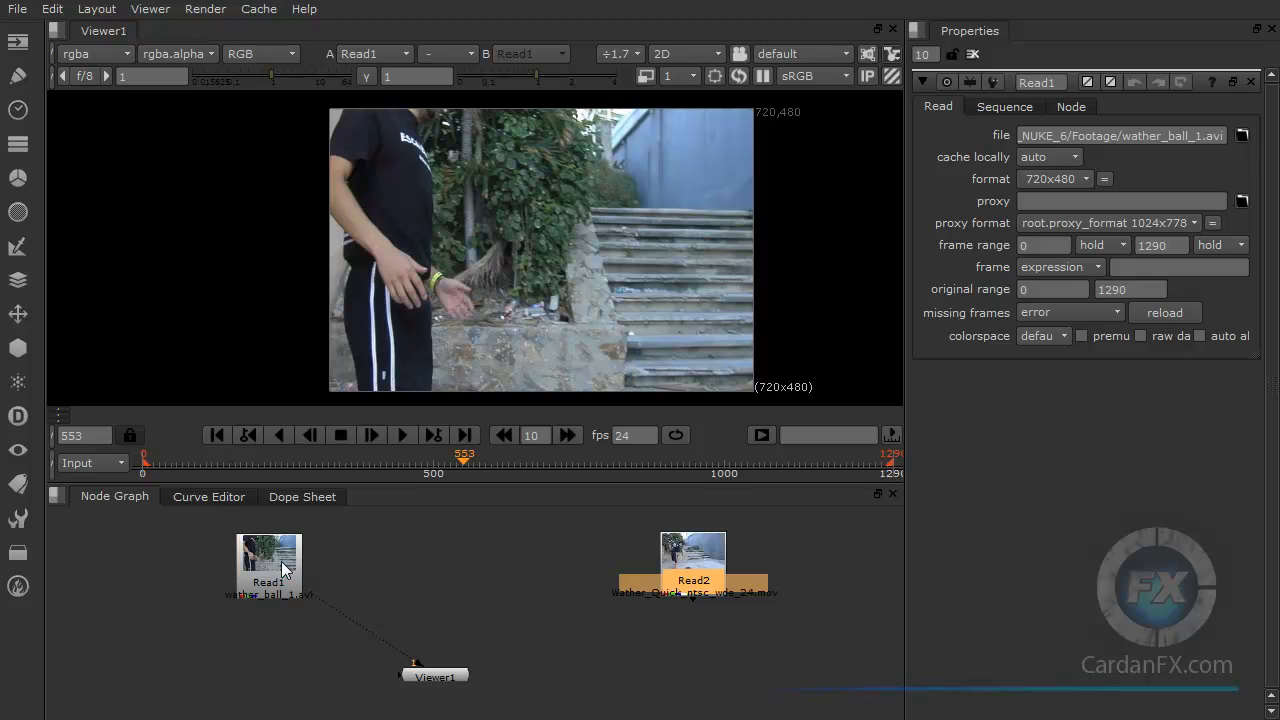
left_click_drag(285, 568, 308, 561)
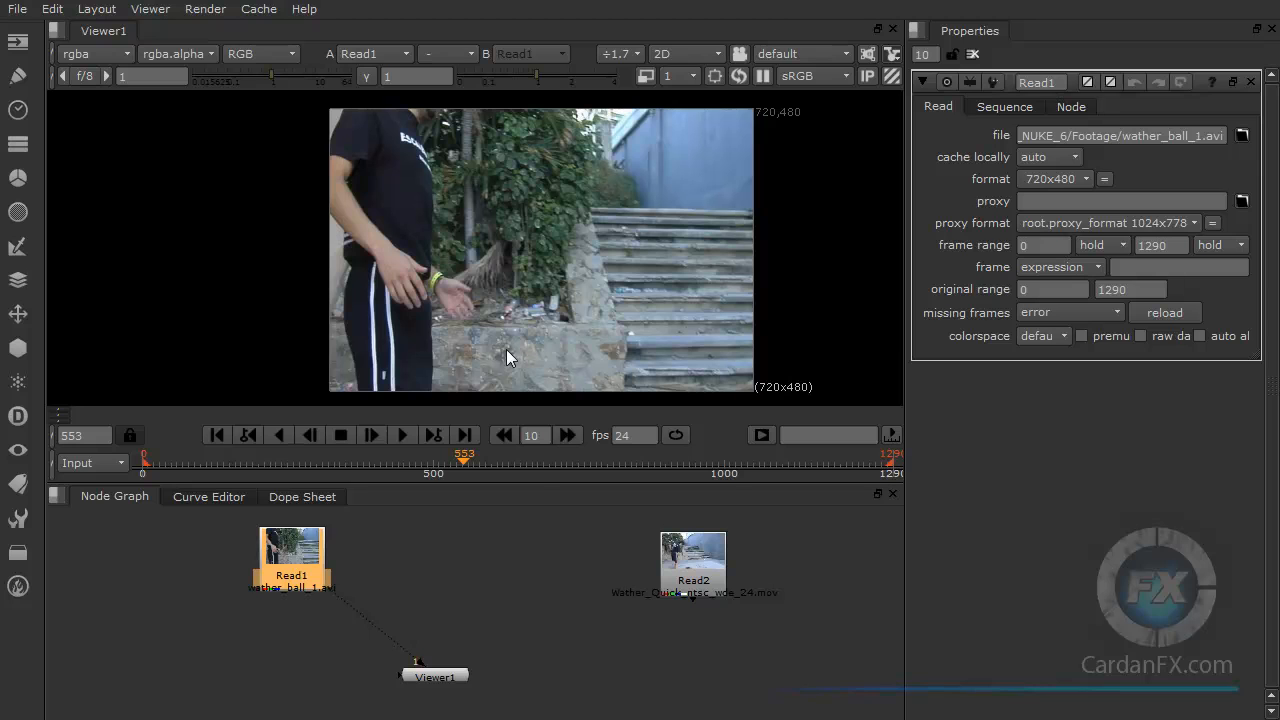
left_click_drag(440, 680, 416, 677)
left_click_drag(292, 566, 303, 553)
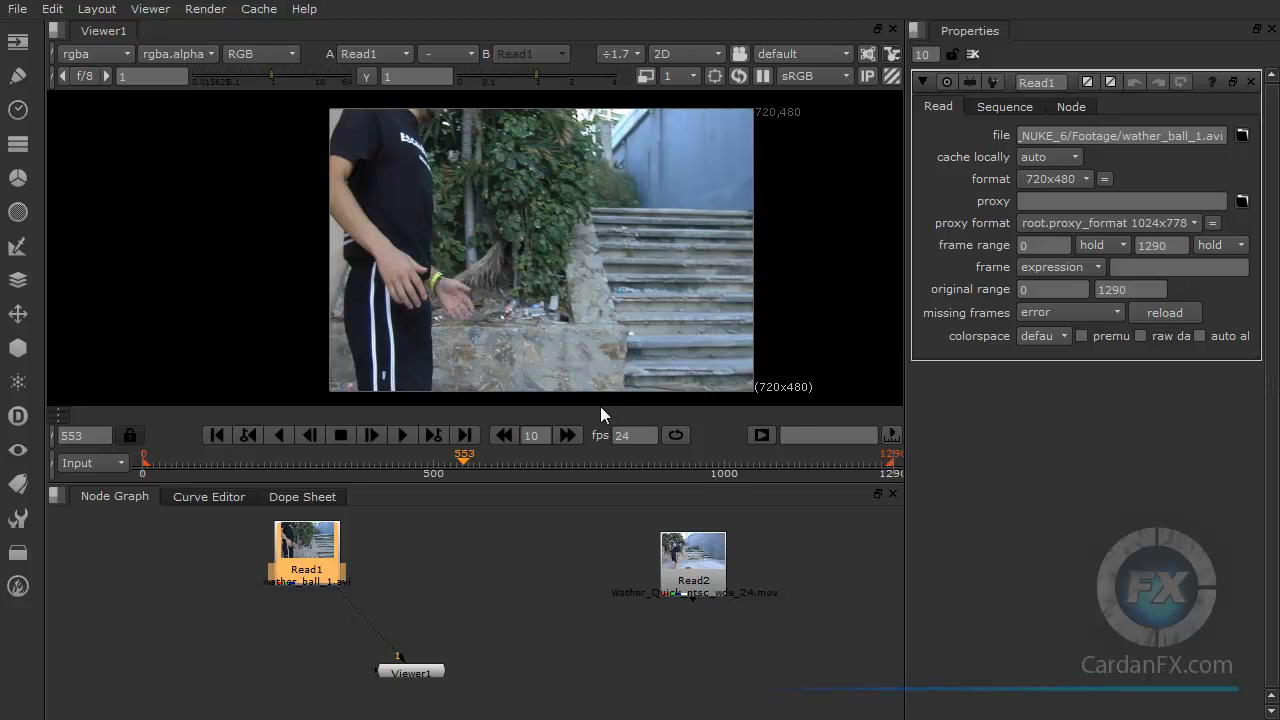
Step: Rearrange the nodes, moving the second Read node next to the first, and connect the Viewer to the second Read node
left_click_drag(303, 558, 279, 567)
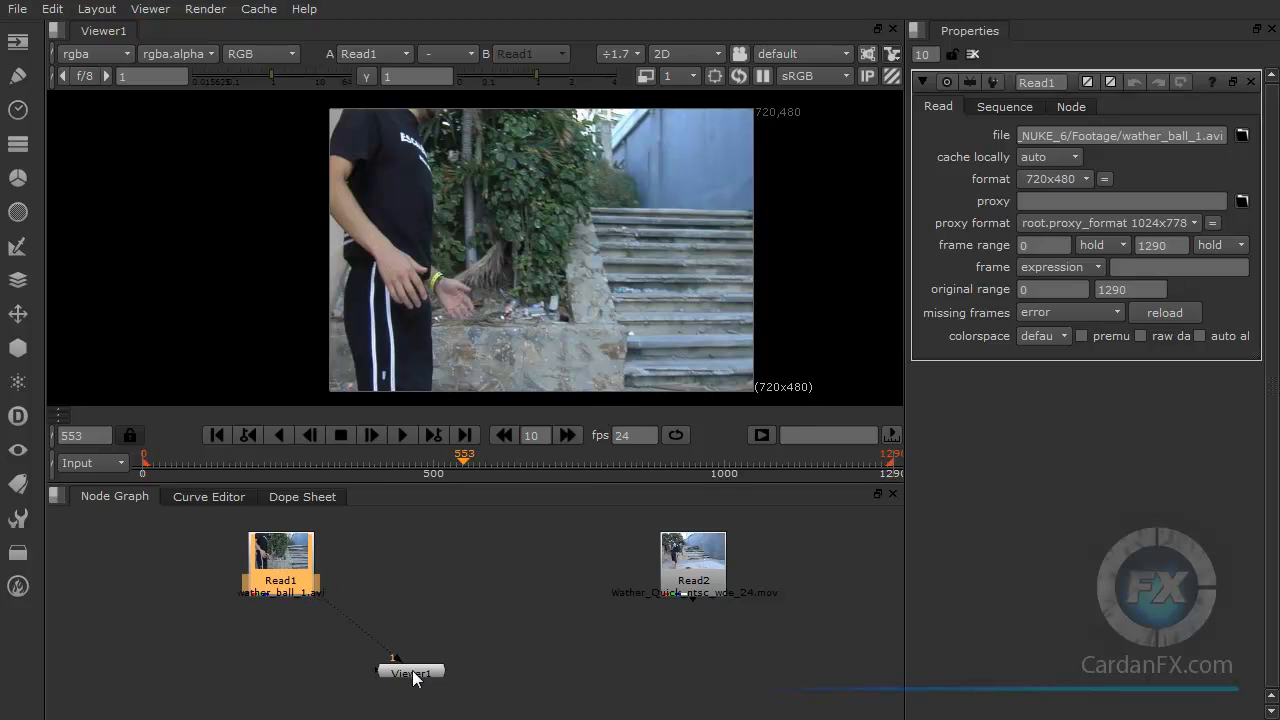
left_click_drag(414, 677, 424, 674)
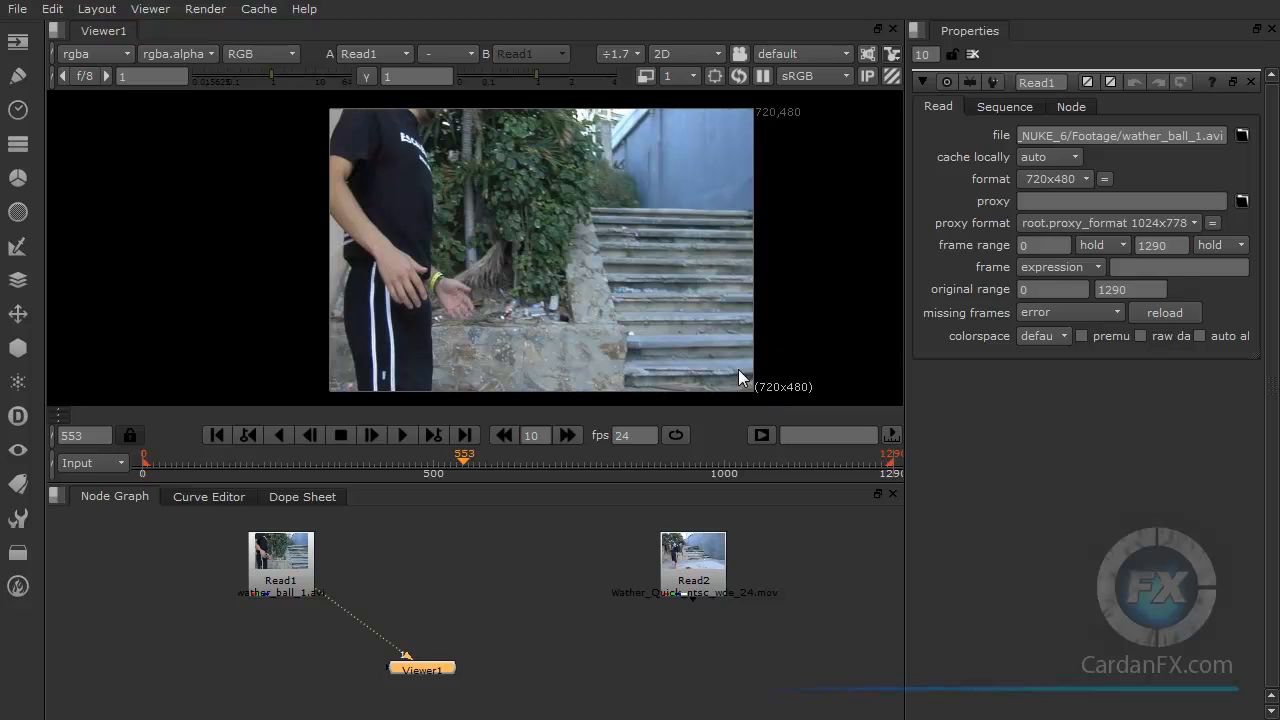
left_click_drag(303, 562, 324, 553)
left_click_drag(693, 575, 432, 569)
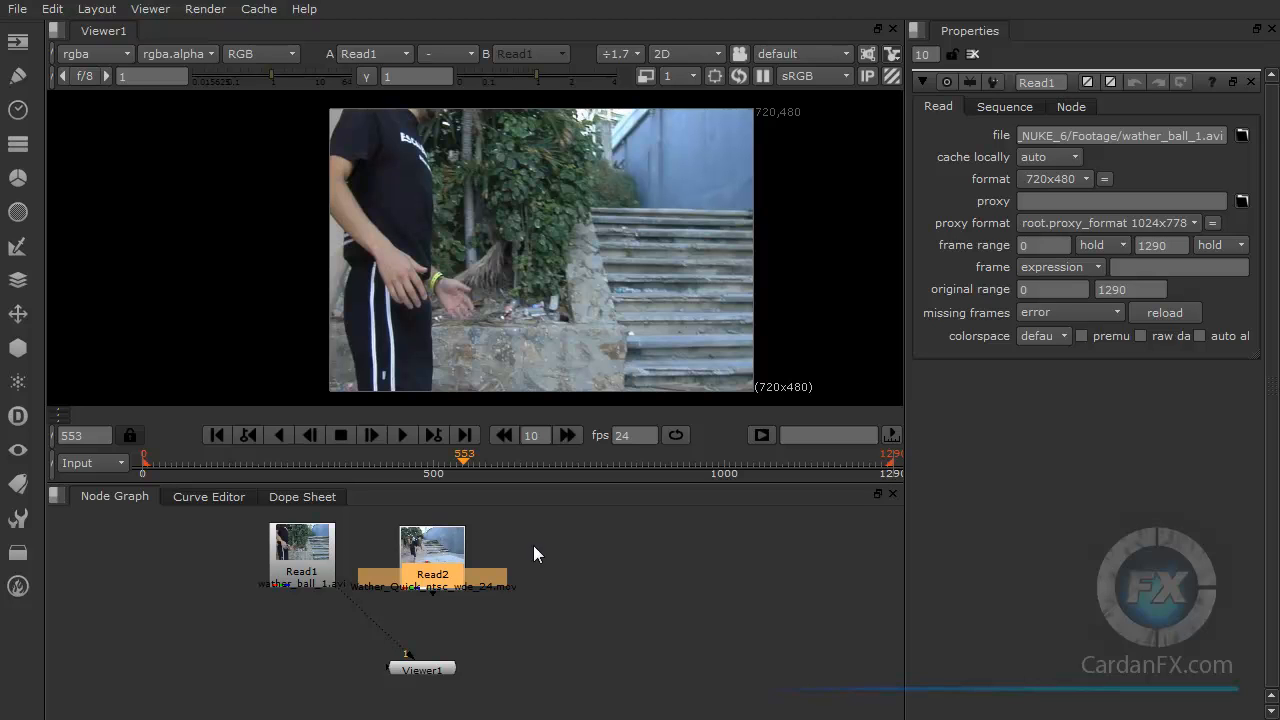
left_click_drag(426, 556, 432, 554)
left_click_drag(409, 657, 438, 669)
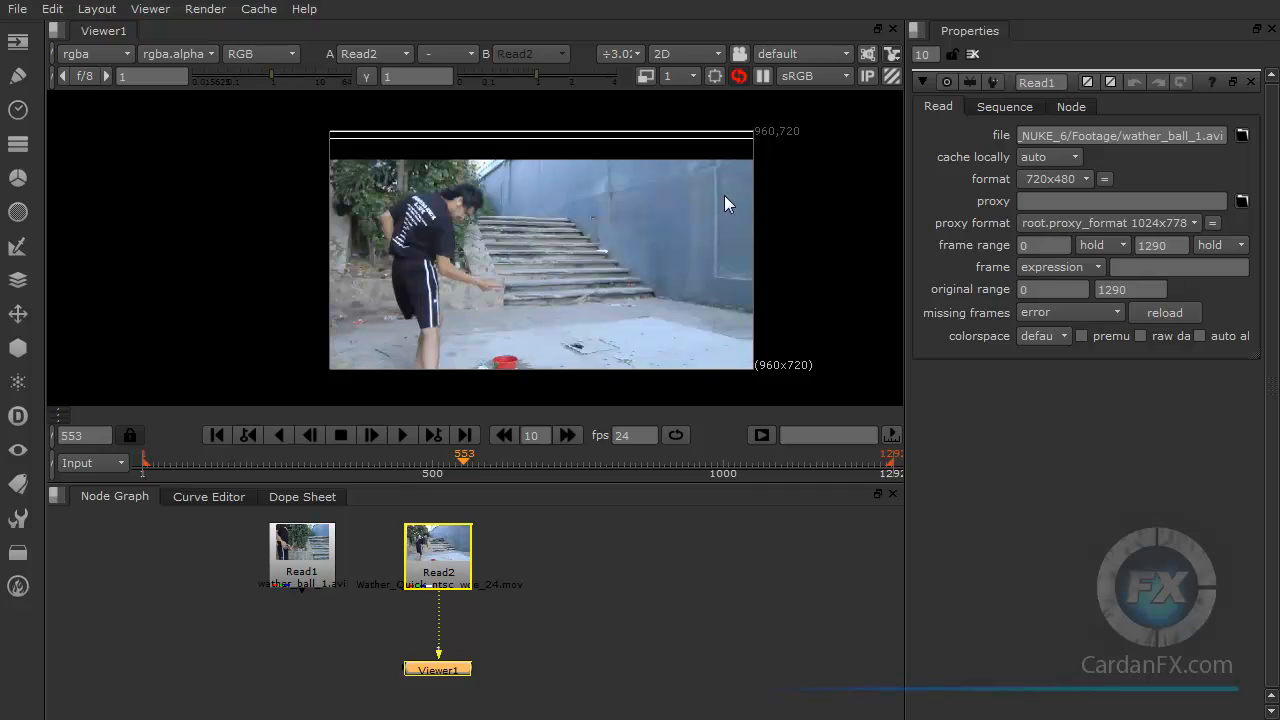
Step: Play back the second clip in the viewer, stop it and return to the first frame
left_click(403, 435)
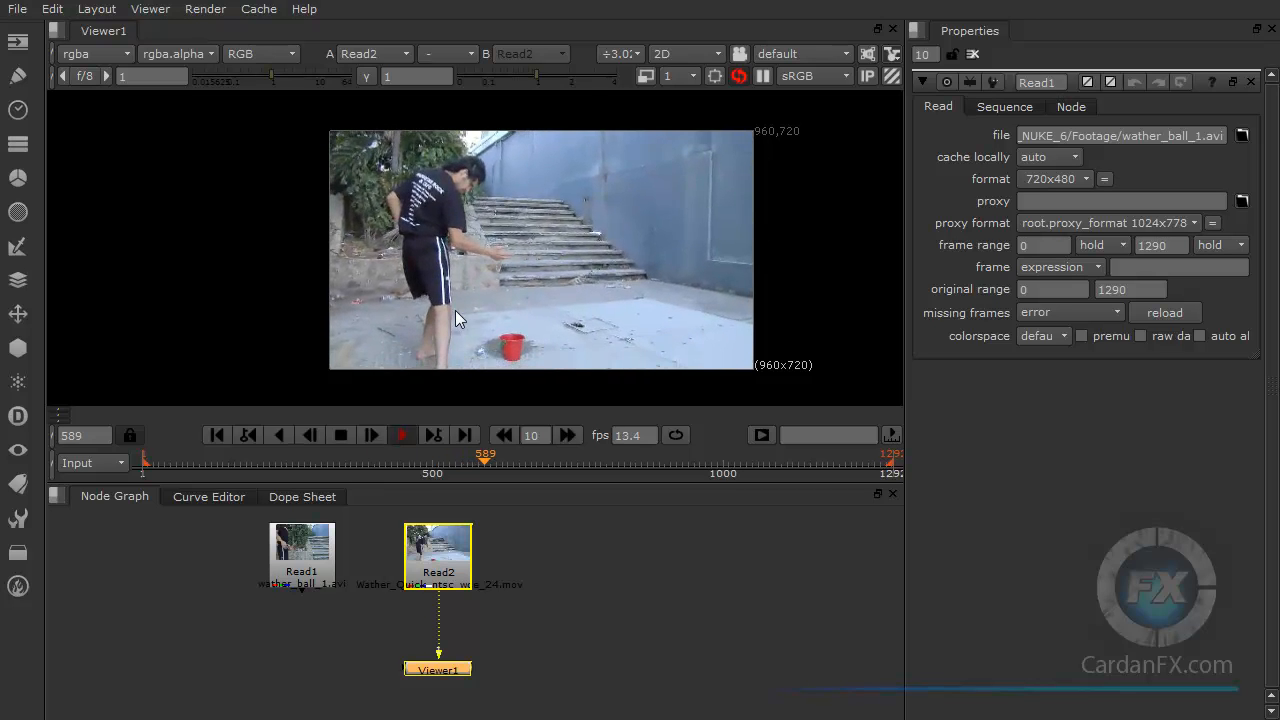
left_click(340, 435)
left_click(218, 435)
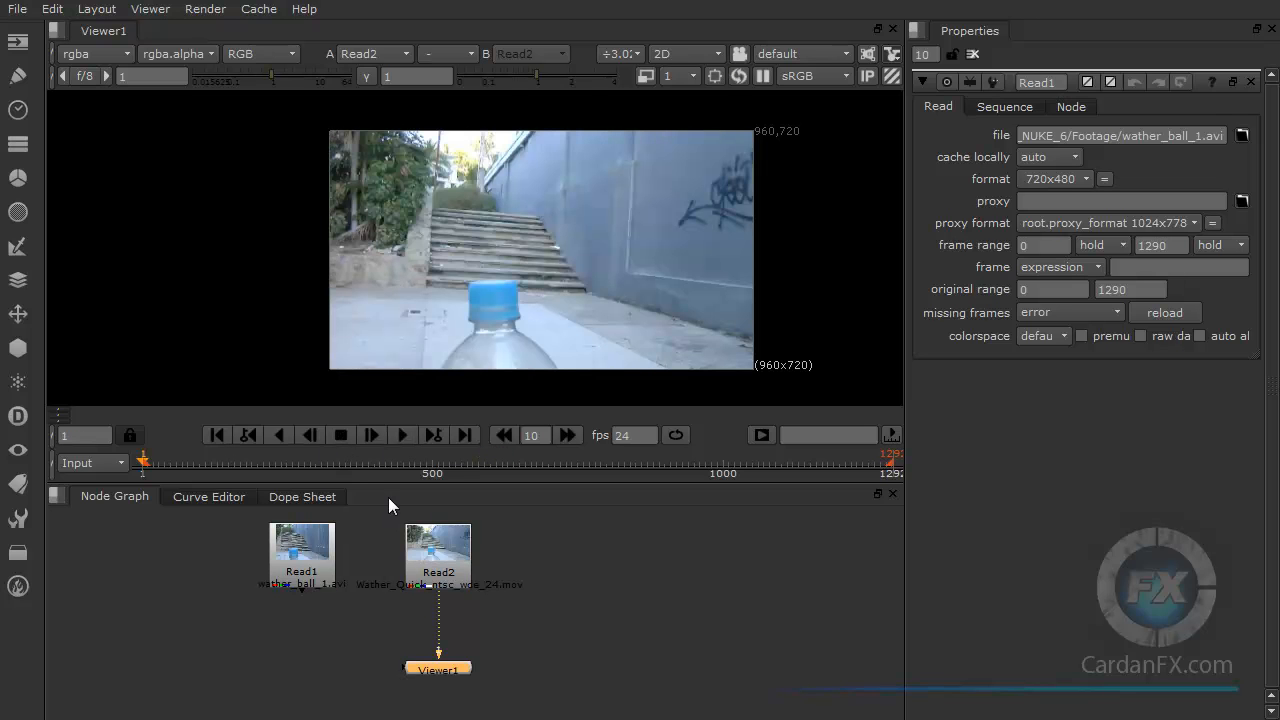
Step: Stack both Read nodes vertically at the left edge of the node graph and reposition the Viewer node
left_click(429, 561)
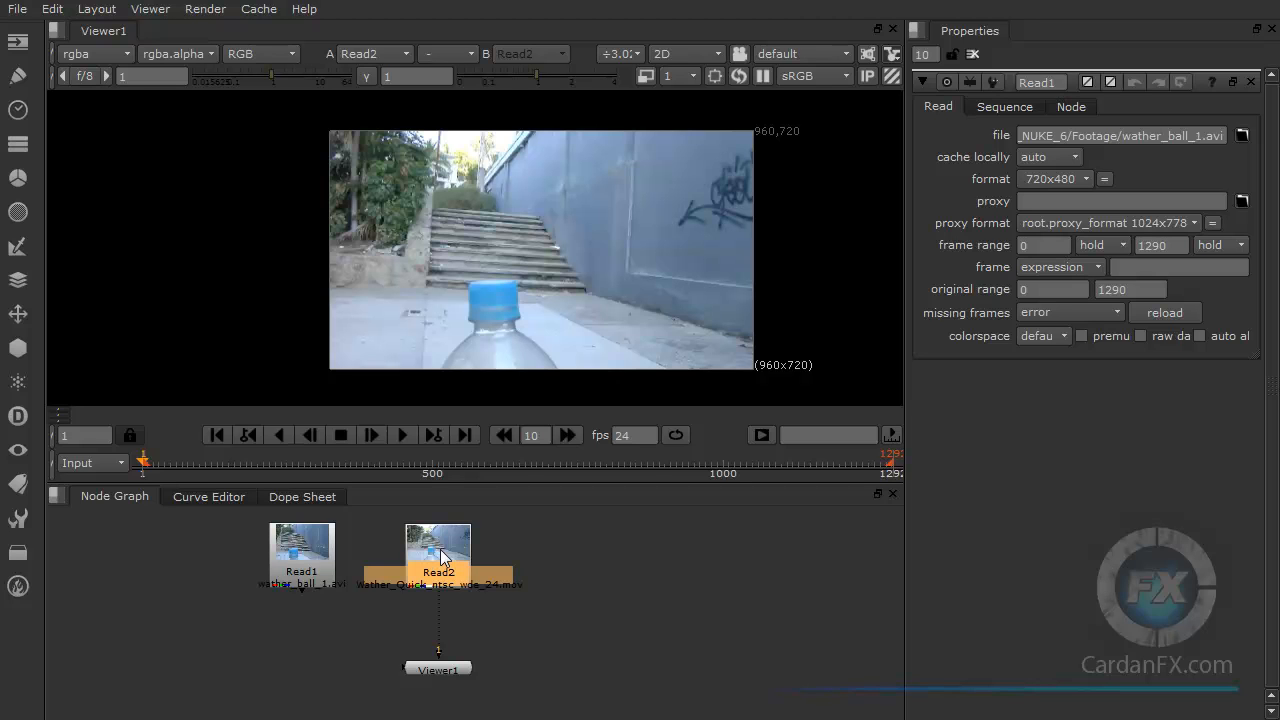
left_click(437, 667)
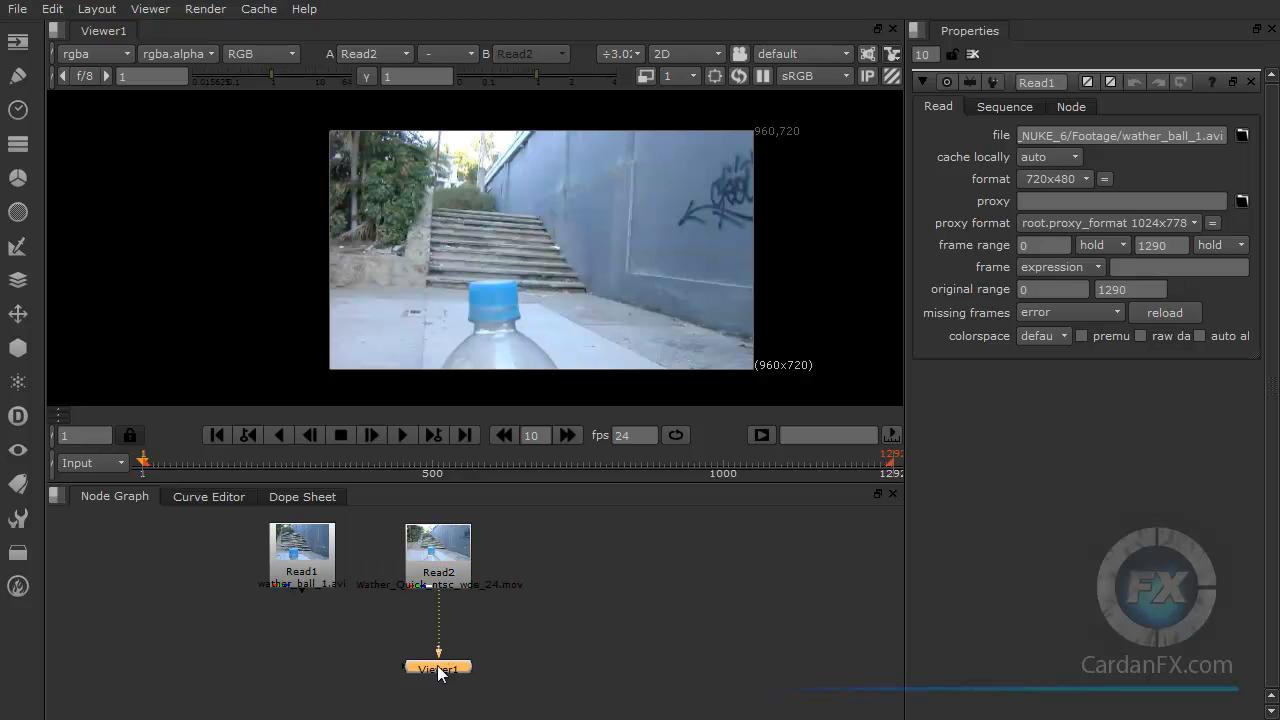
left_click(432, 551)
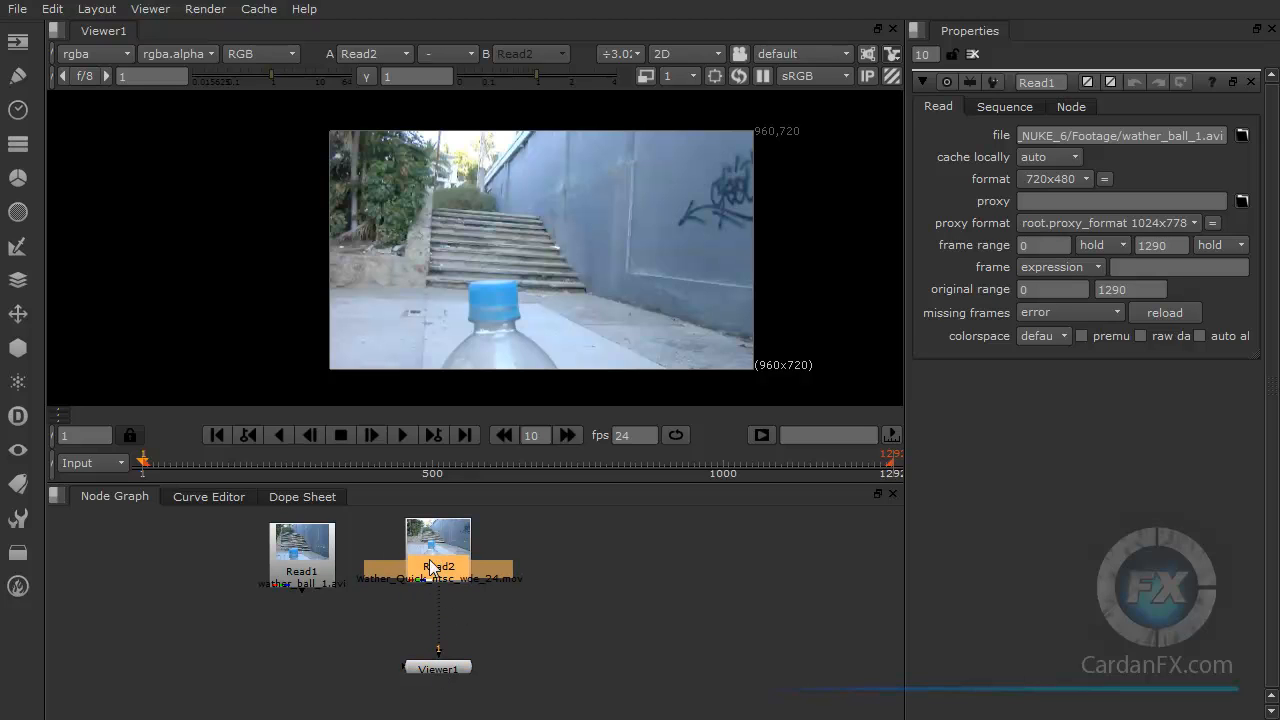
mouse_move(438, 655)
left_mouse_down()
mouse_move(456, 645)
mouse_move(443, 672)
mouse_move(446, 636)
left_mouse_up()
left_click_drag(305, 560, 106, 561)
left_click_drag(443, 552, 113, 655)
left_click_drag(436, 665, 455, 666)
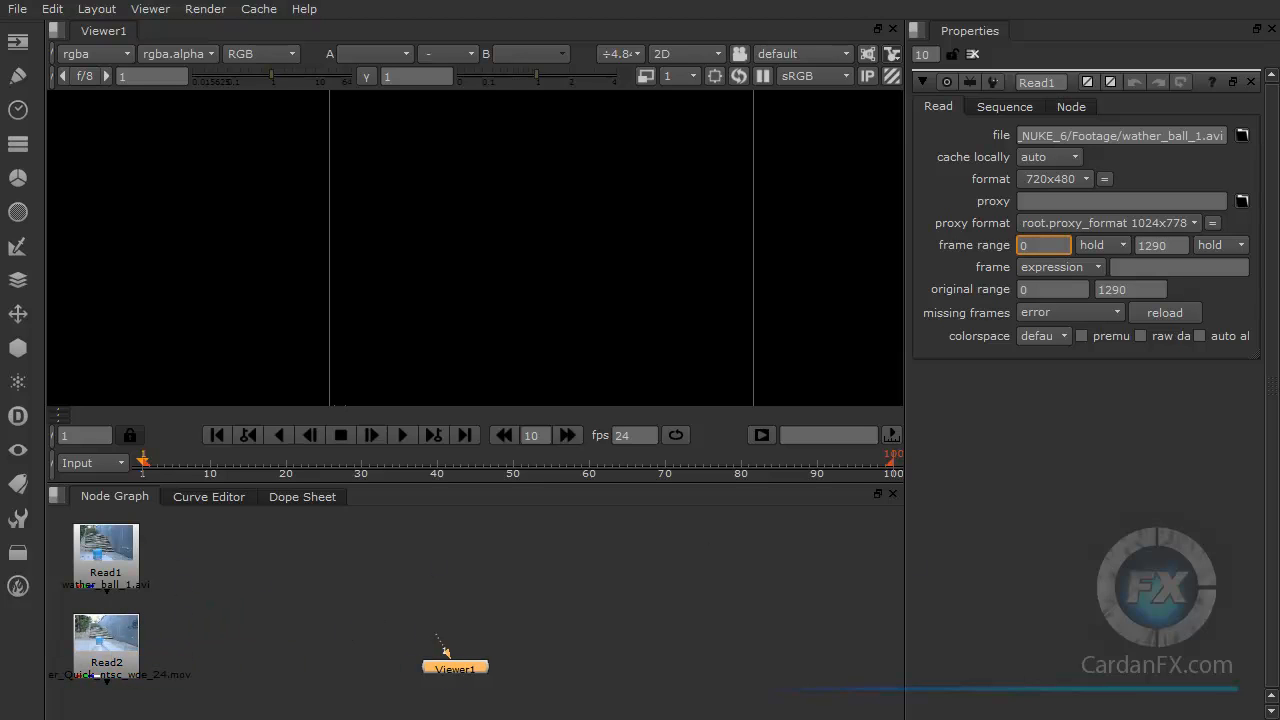
Step: Import the single Part Three01 TIF frame from the TIFF_sec folder into the node graph as a Read node
key("alt+Tab")
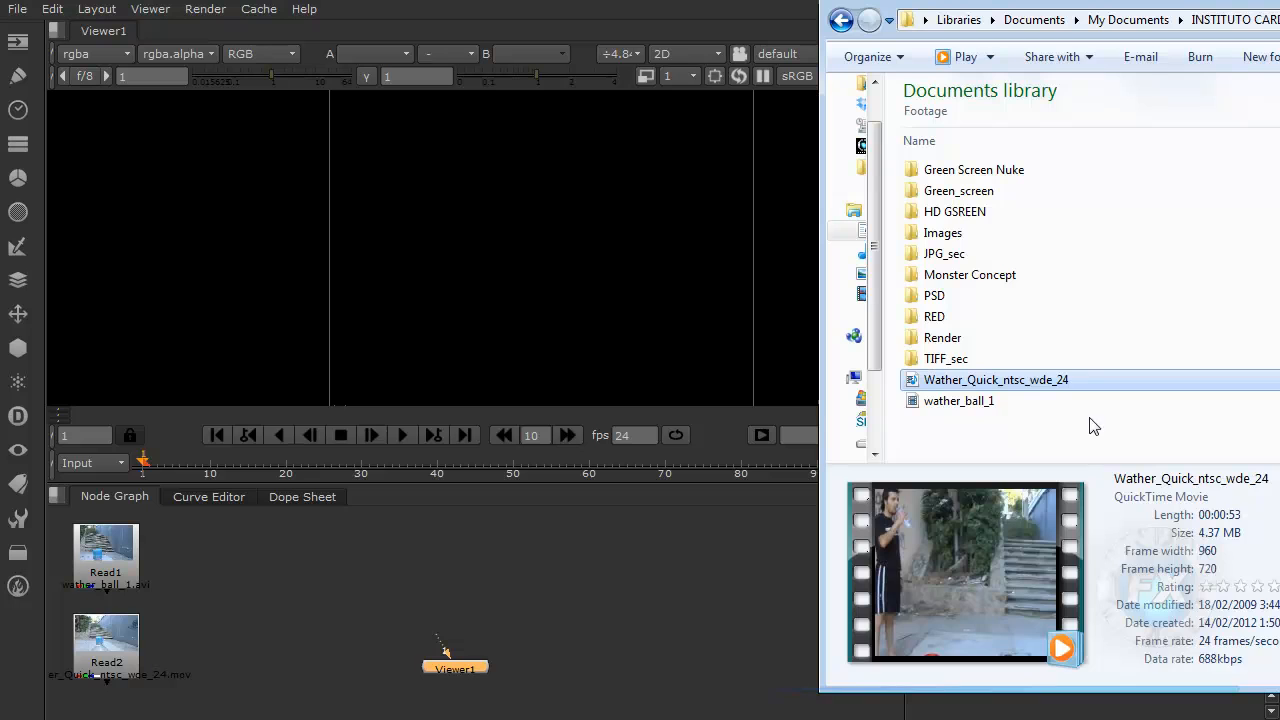
left_click(937, 358)
double_click(945, 359)
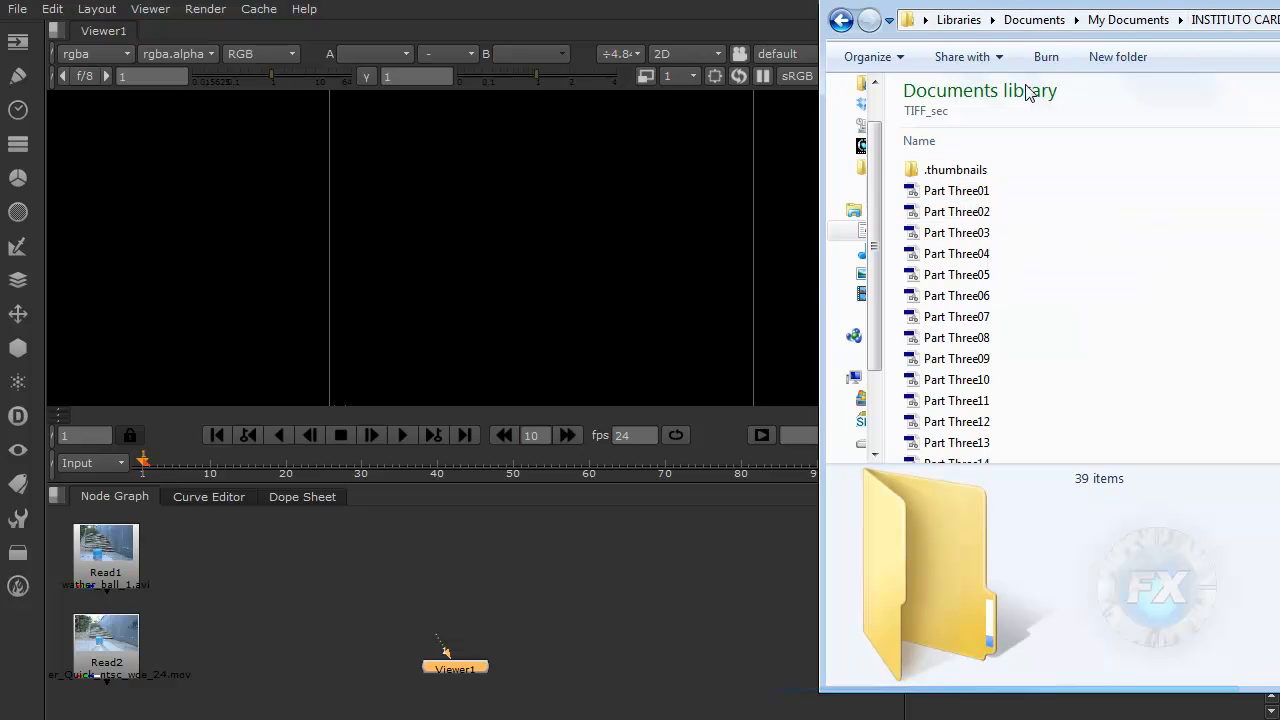
left_click(962, 195)
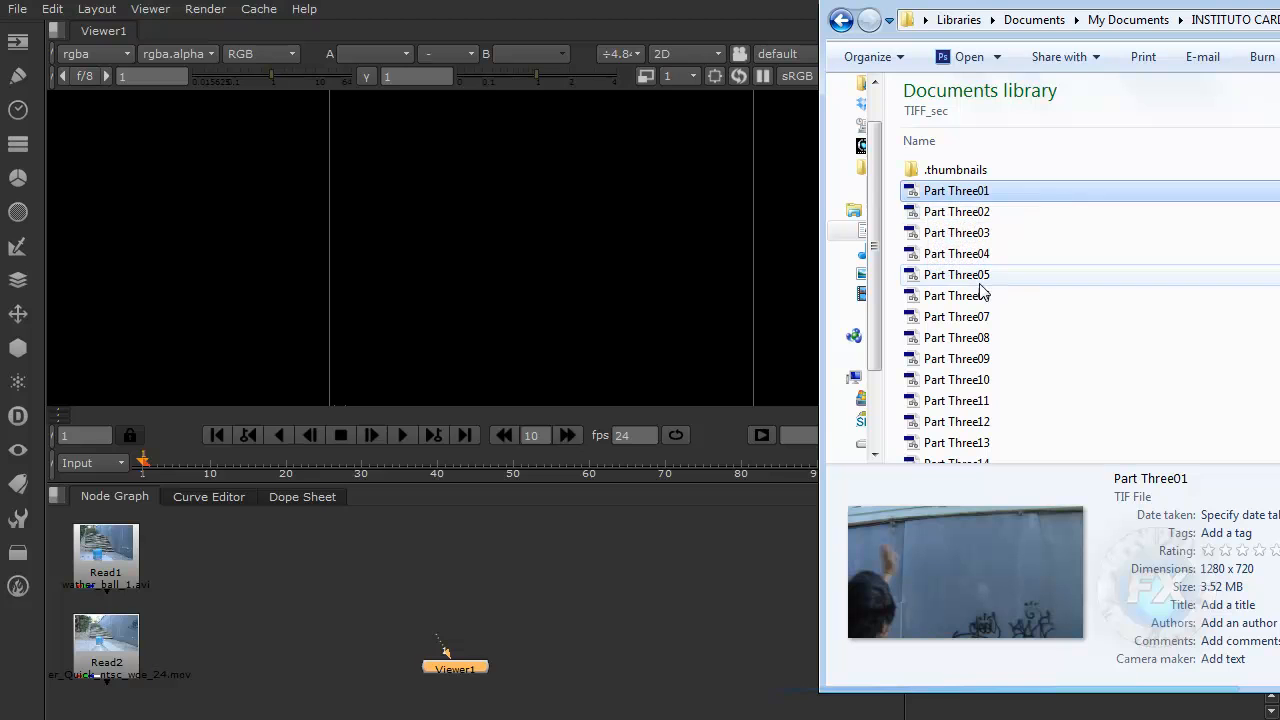
left_click_drag(916, 195, 468, 571)
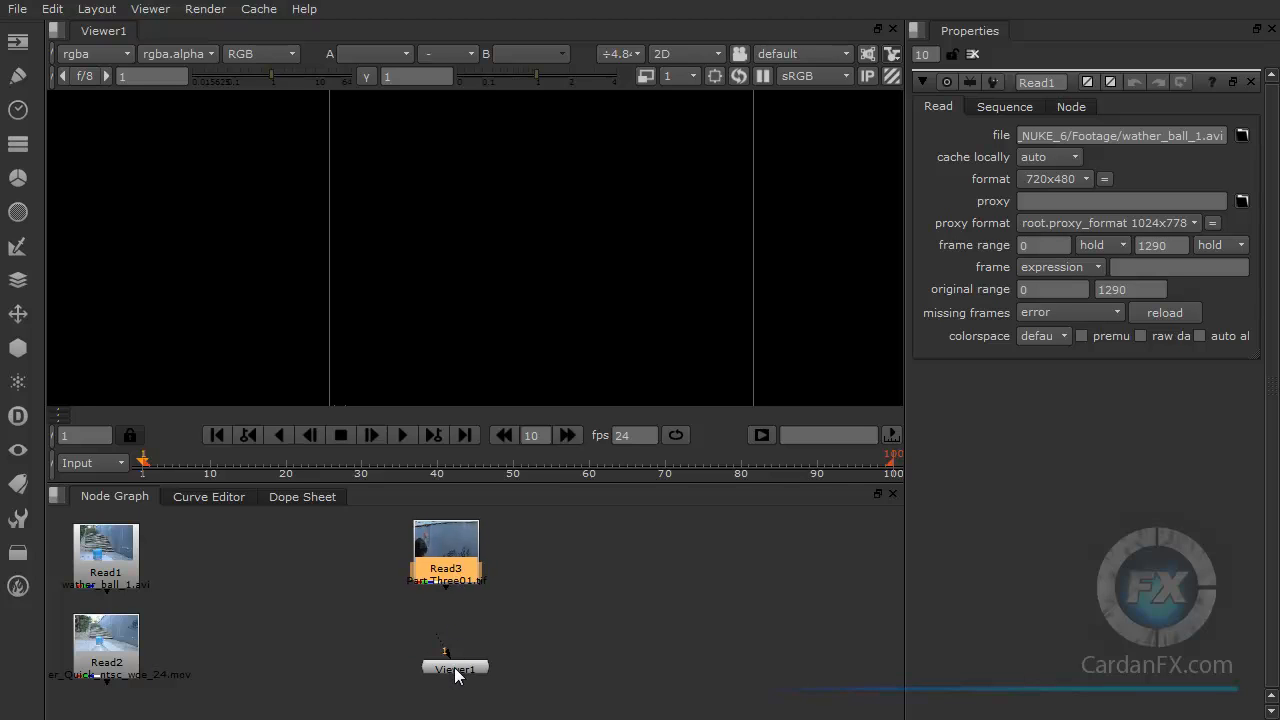
Step: Connect the new TIF Read node to the Viewer and nudge it into place
left_click_drag(455, 668, 444, 668)
left_click_drag(446, 589, 442, 667)
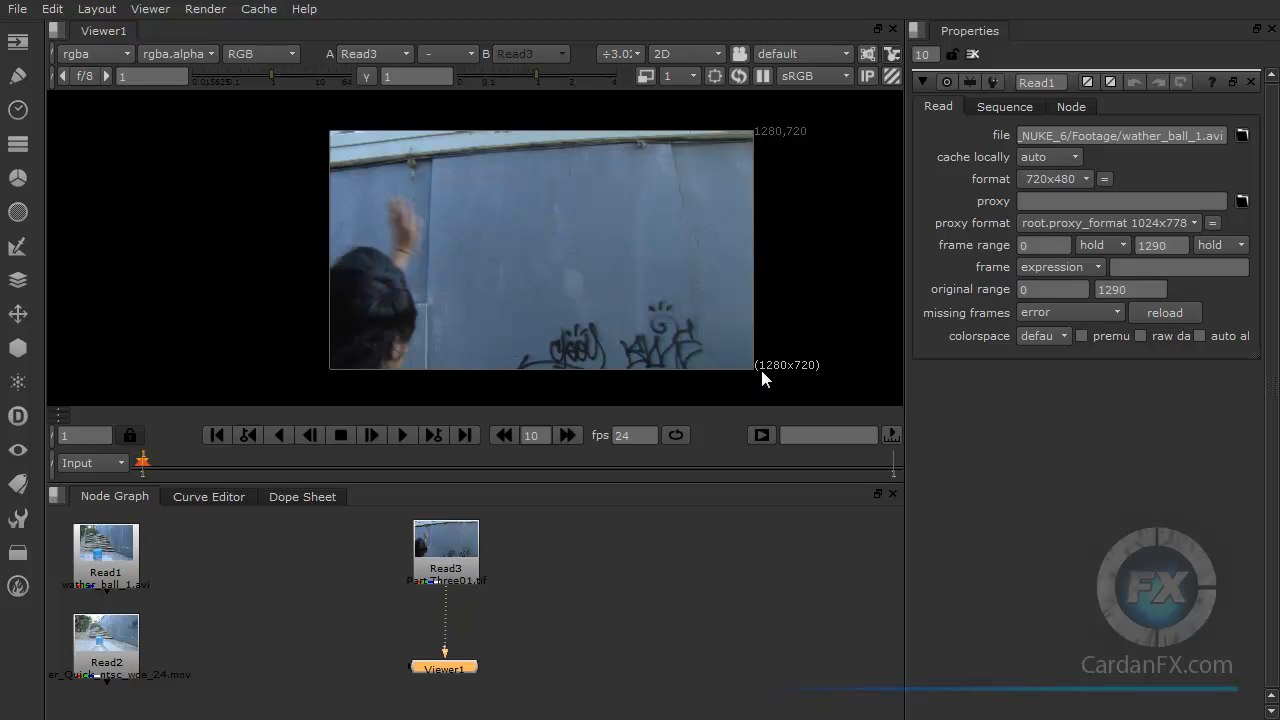
left_click_drag(455, 560, 450, 565)
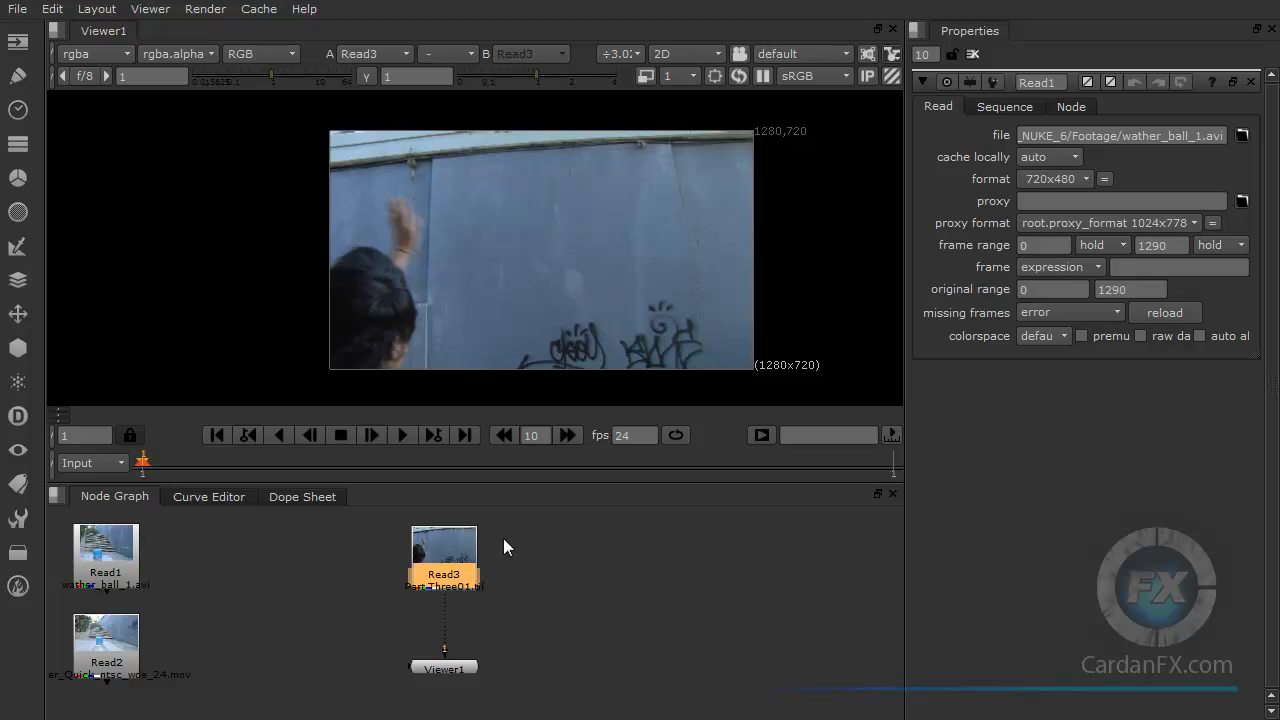
left_click_drag(444, 540, 444, 545)
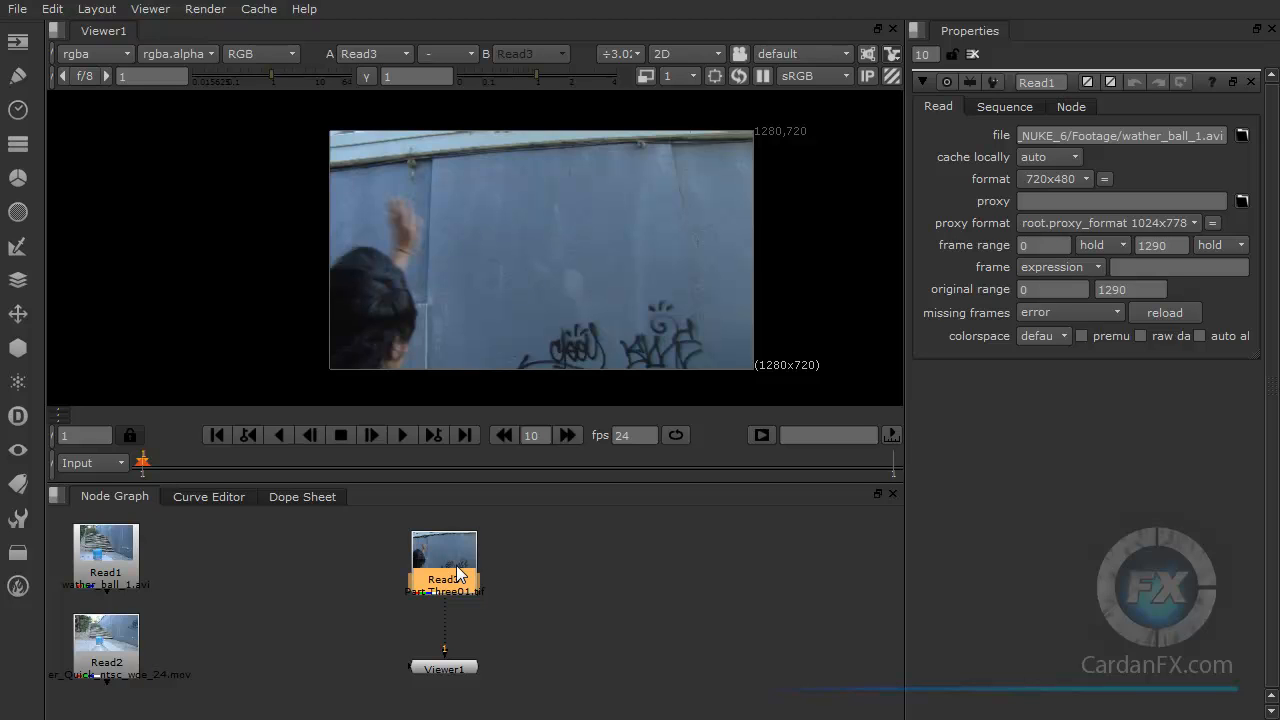
left_click_drag(455, 566, 455, 550)
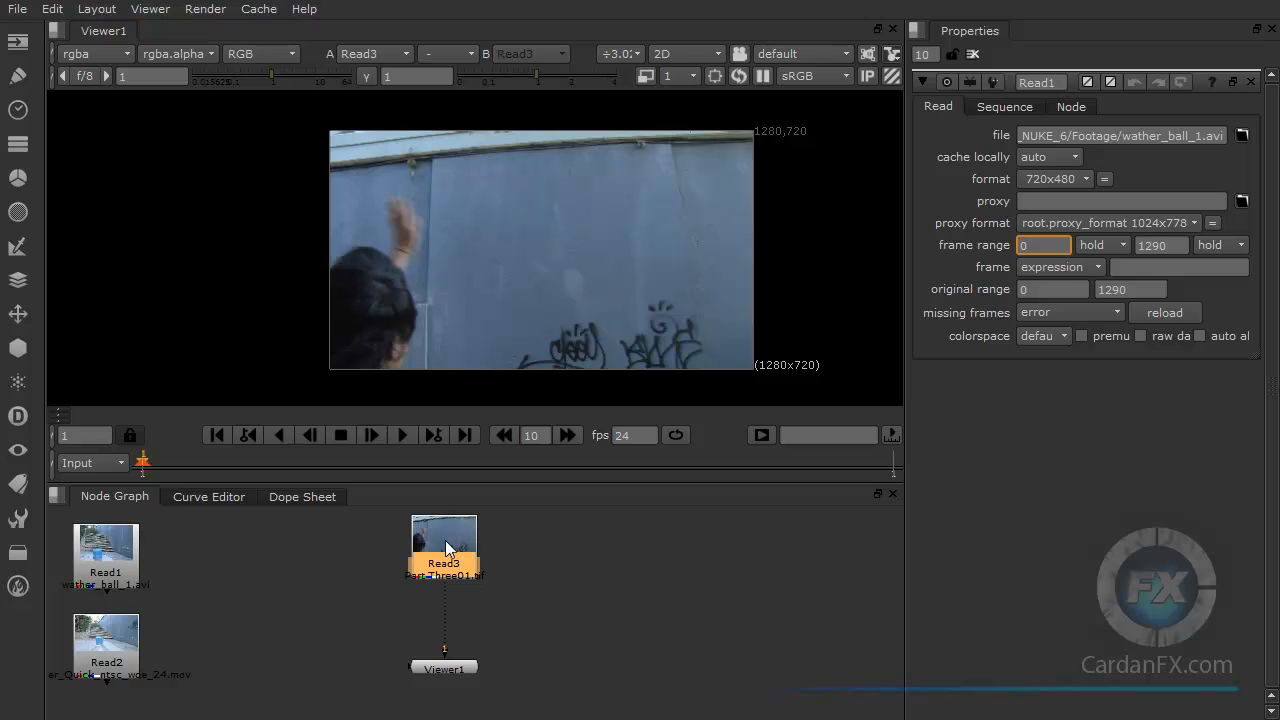
left_click_drag(445, 540, 445, 552)
left_click(556, 573)
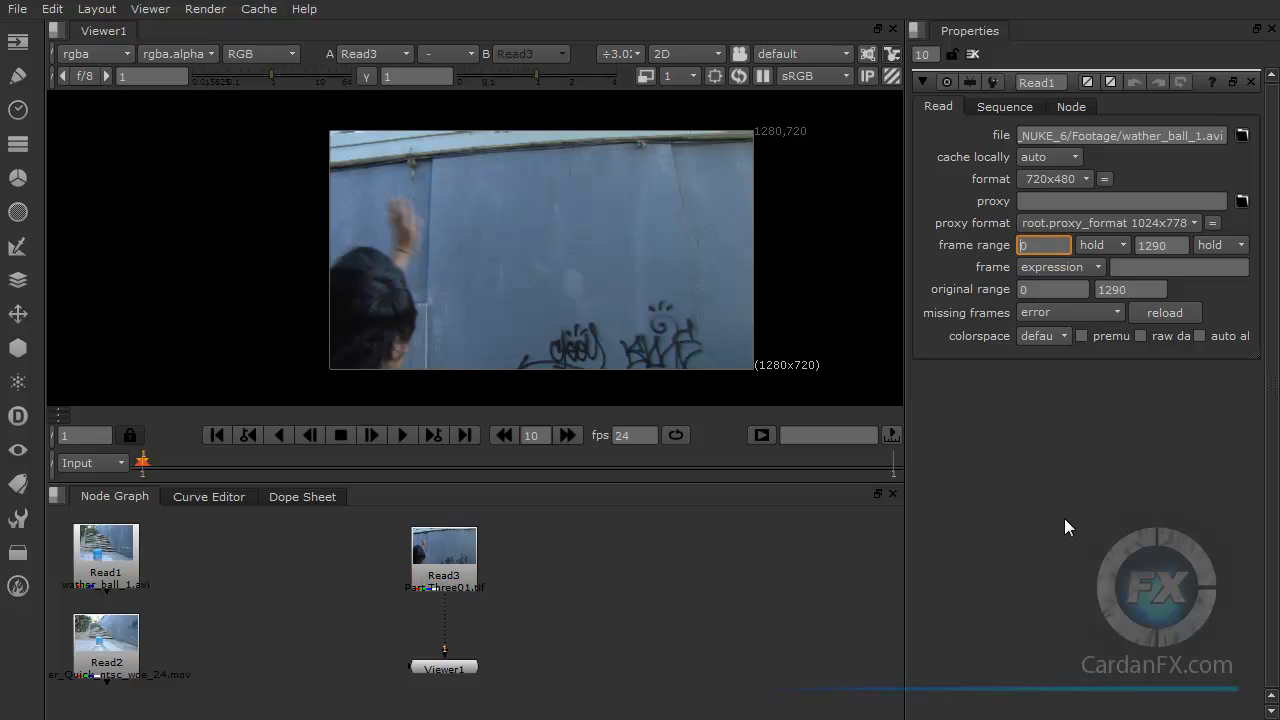
Step: Import frames Part Three01 to Part Three04 as separate Read nodes and arrange them in a row
key("alt+Tab")
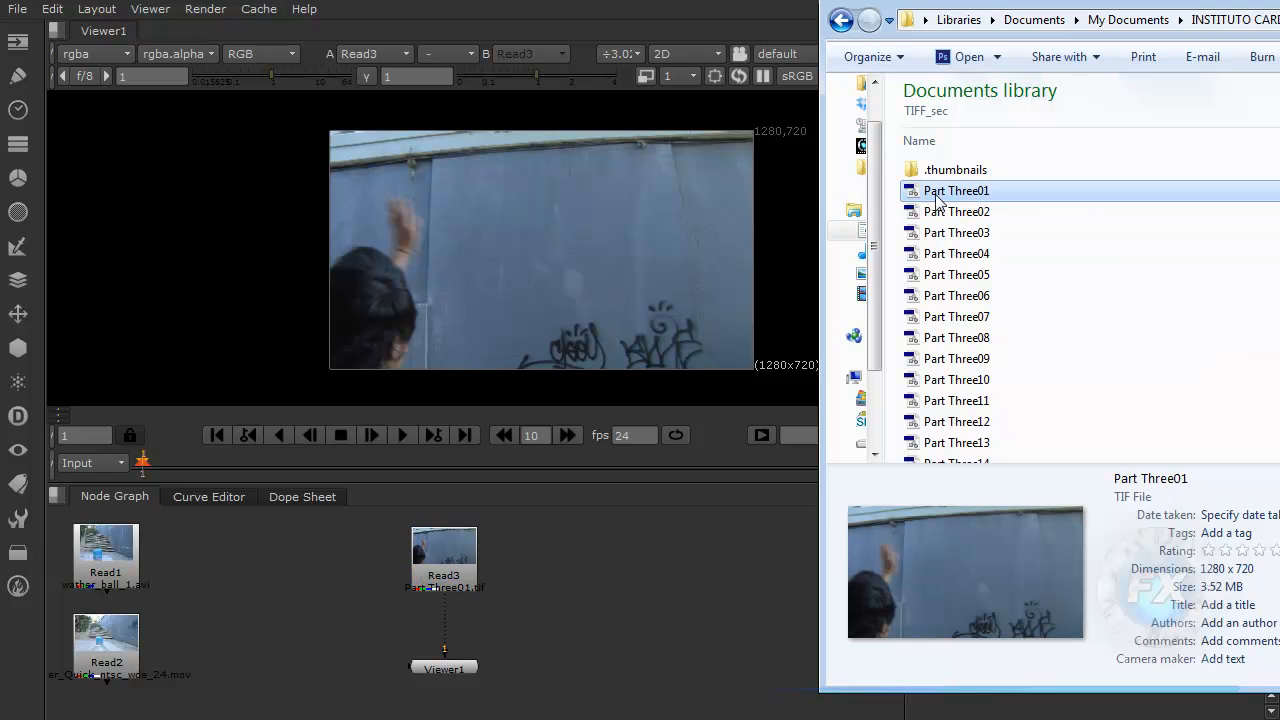
left_click(926, 260, "shift")
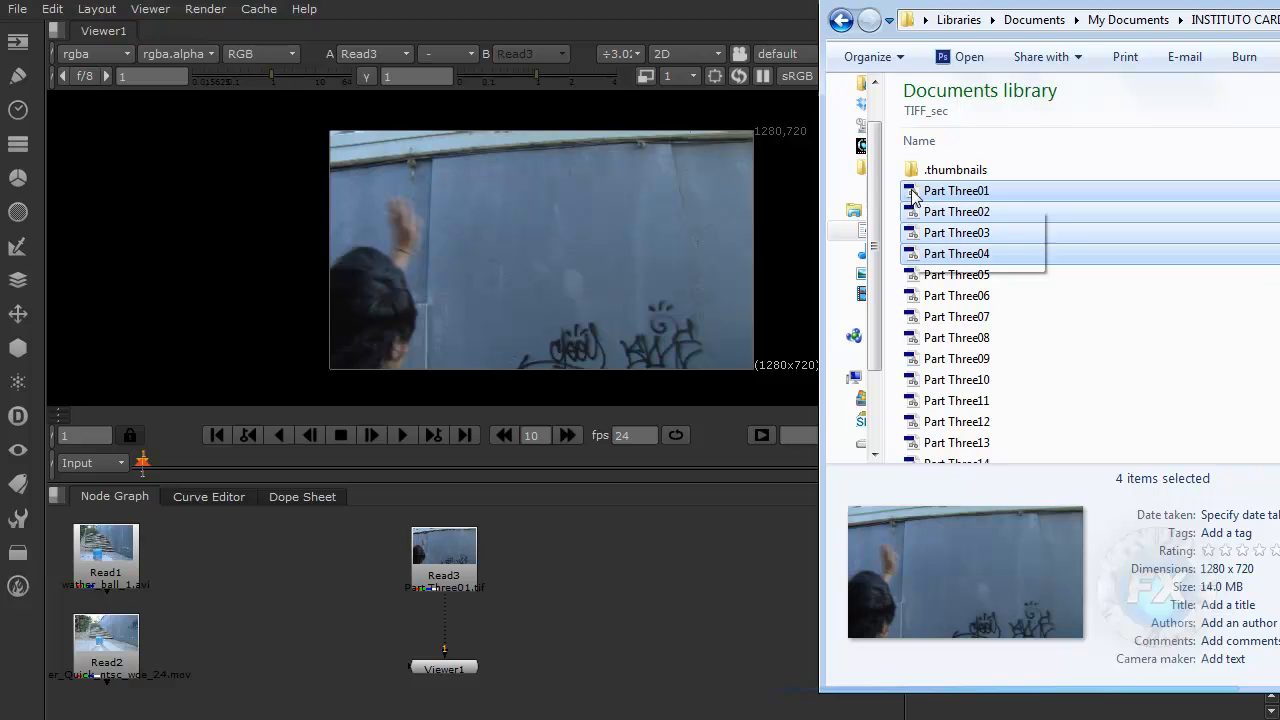
left_click_drag(913, 197, 565, 575)
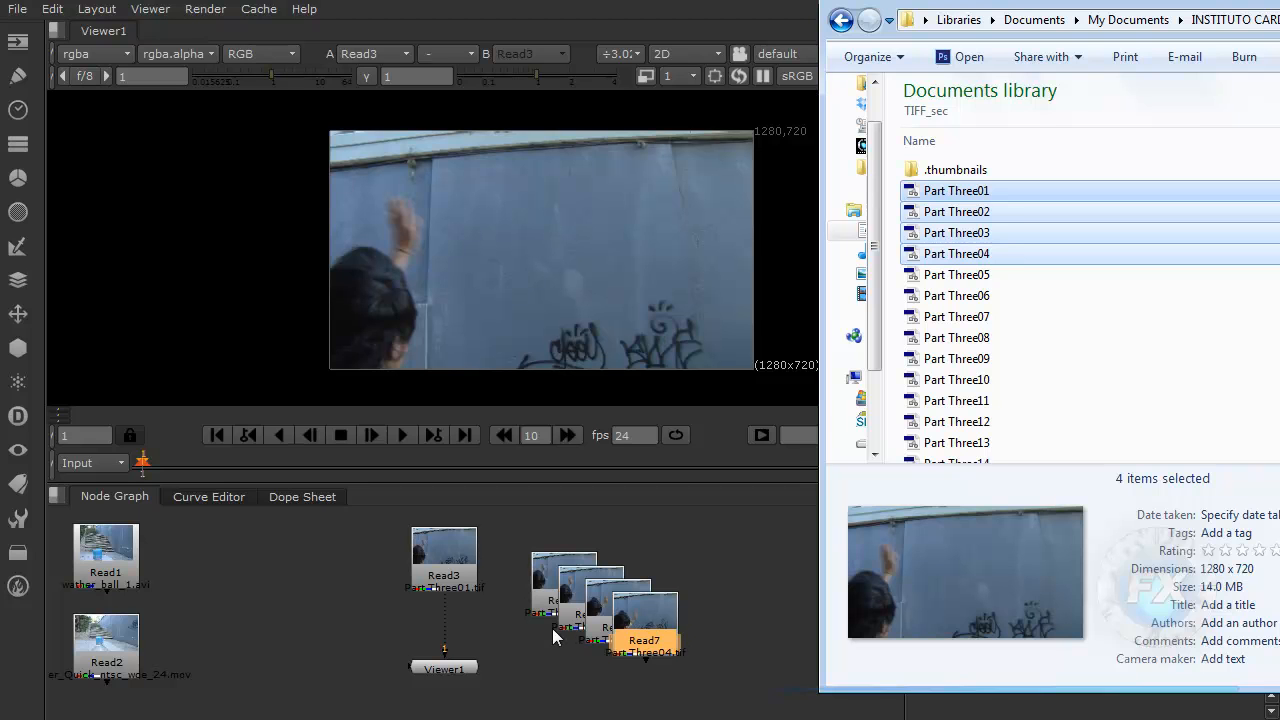
left_click(548, 598)
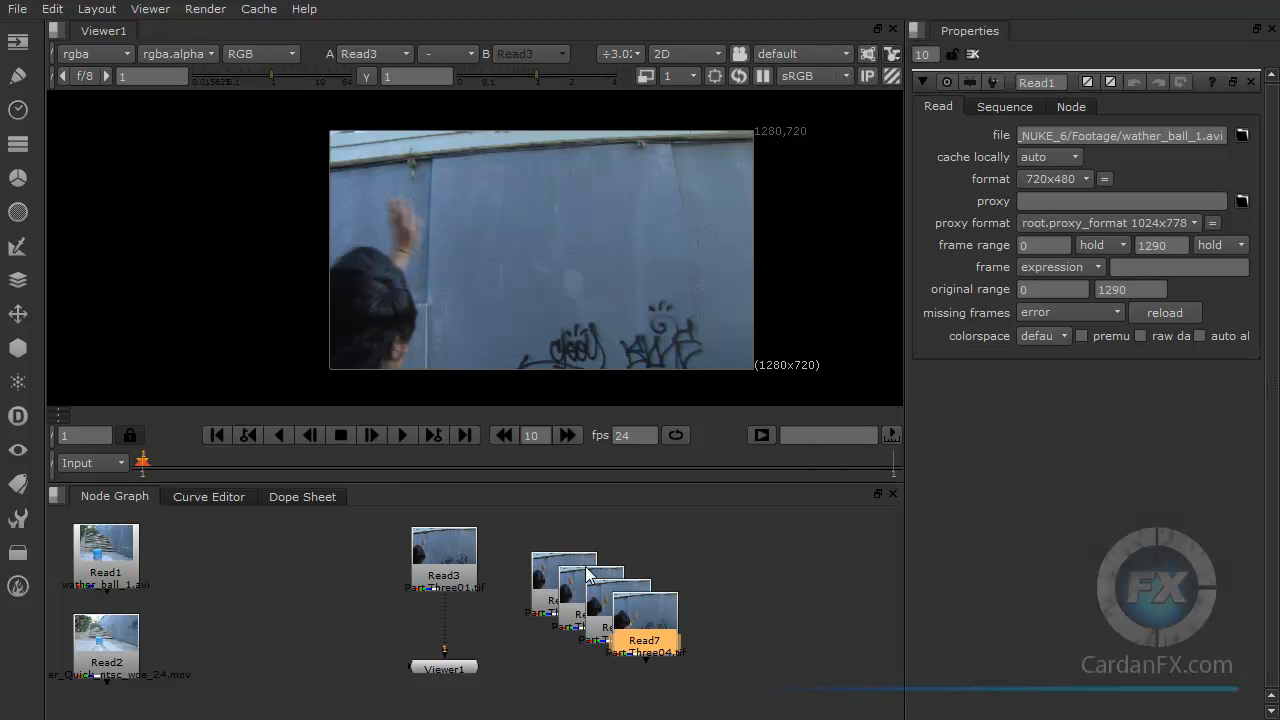
left_click_drag(661, 631, 743, 615)
left_click_drag(548, 588, 513, 567)
left_click_drag(626, 615, 683, 578)
left_click_drag(740, 608, 815, 575)
left_click_drag(674, 591, 709, 587)
left_click_drag(600, 605, 637, 569)
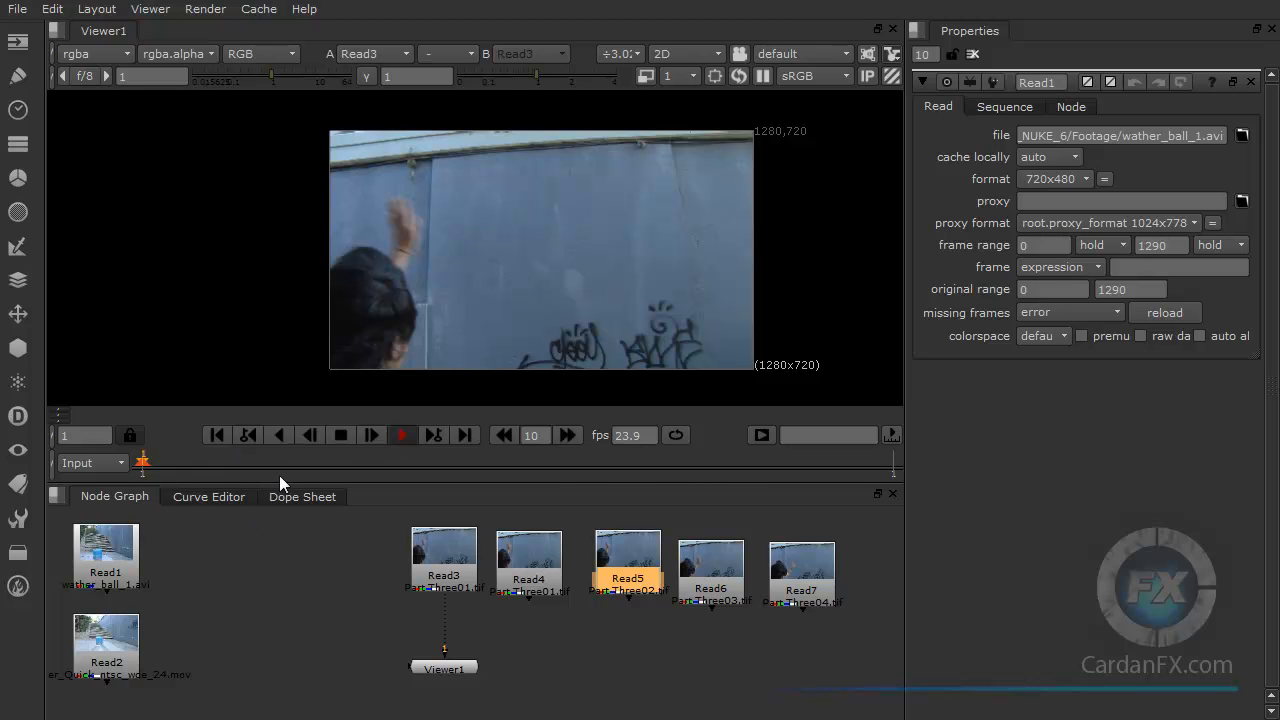
left_click_drag(457, 565, 417, 560)
left_click_drag(544, 566, 511, 555)
left_click_drag(641, 565, 605, 563)
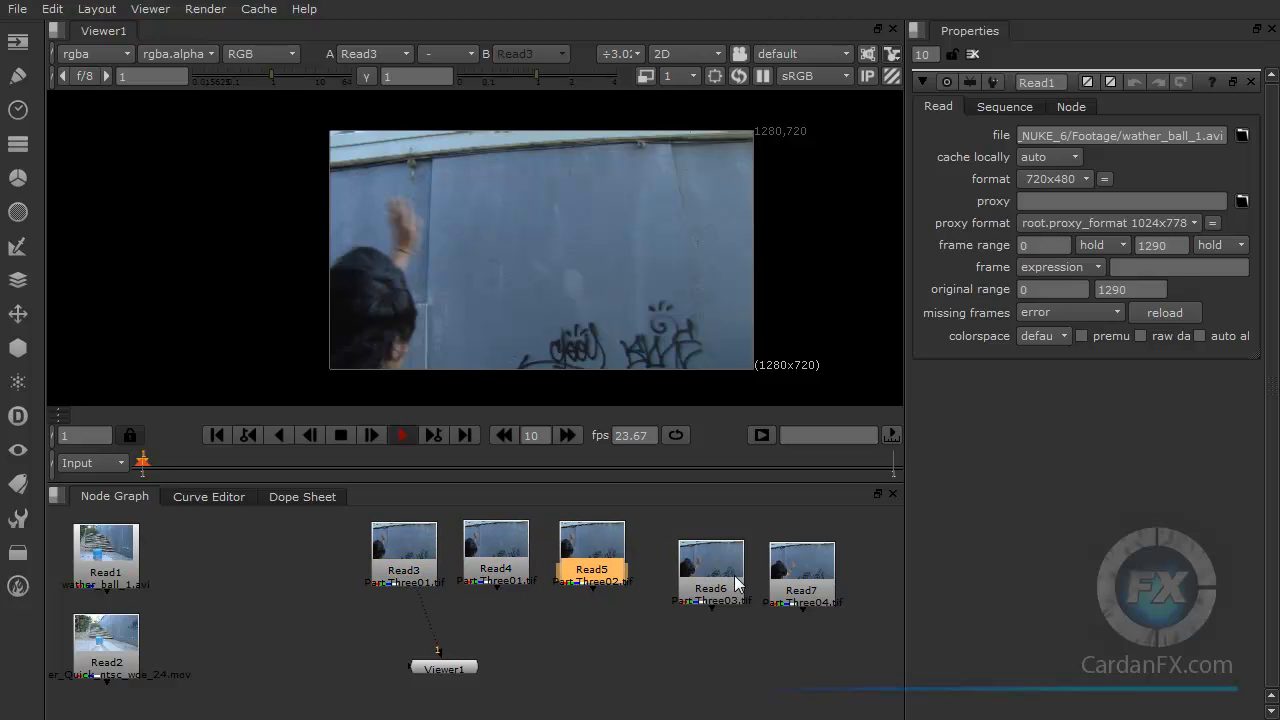
left_click_drag(740, 584, 709, 562)
left_click_drag(810, 576, 766, 549)
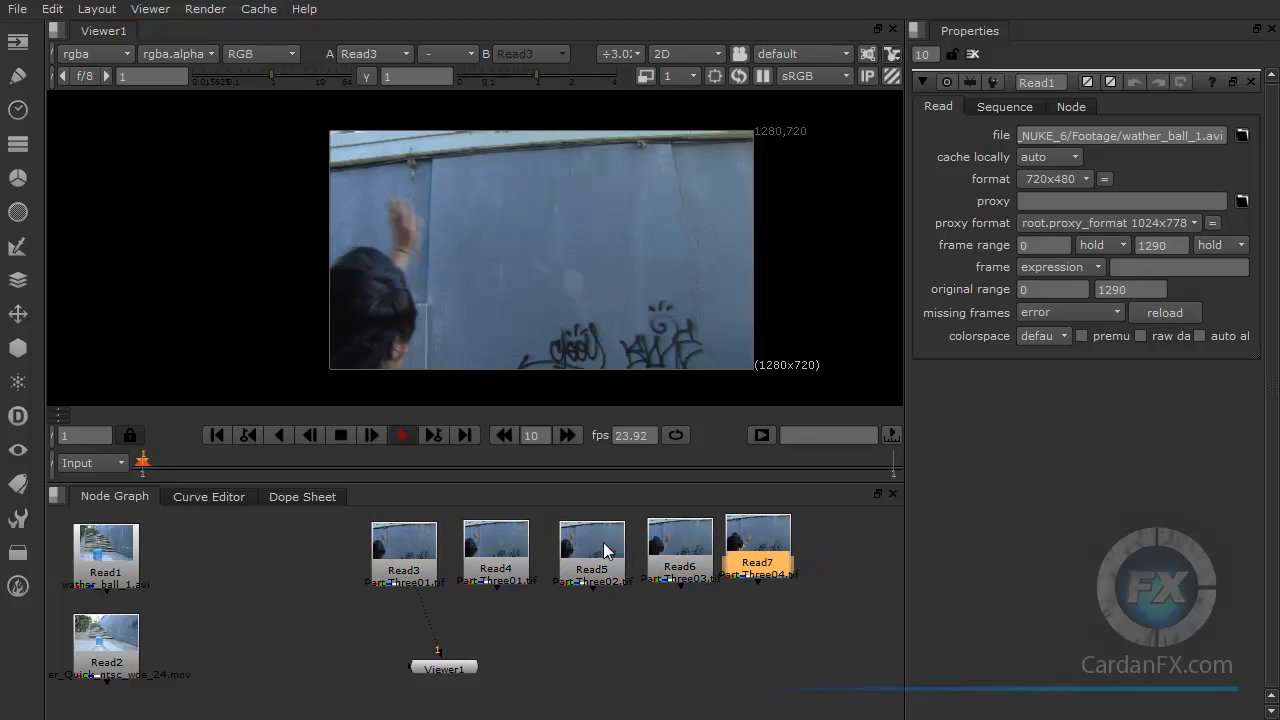
Step: Select all the TIF Read nodes and delete them
left_click_drag(859, 524, 343, 593)
left_click_drag(804, 608, 344, 501)
key("Delete")
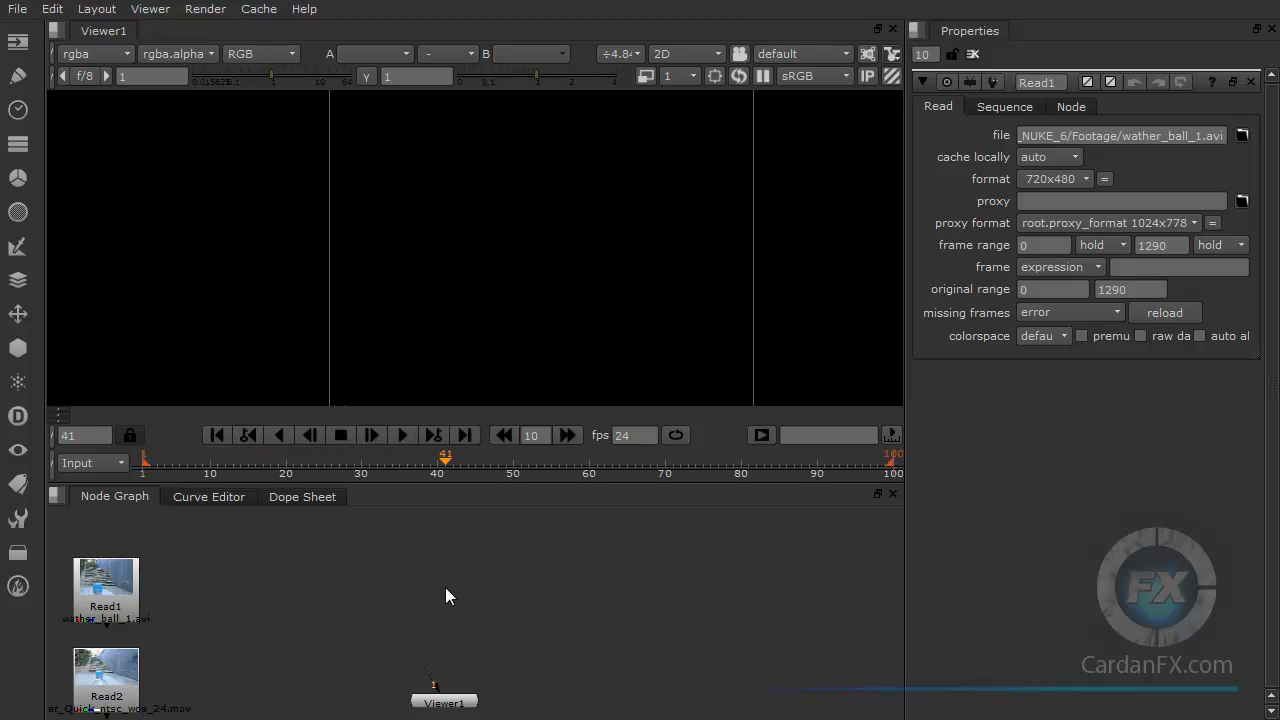
Step: Open the Read File dialog showing the Part Three##.tif 1-38 sequence in the TIFF_sec folder
key("r")
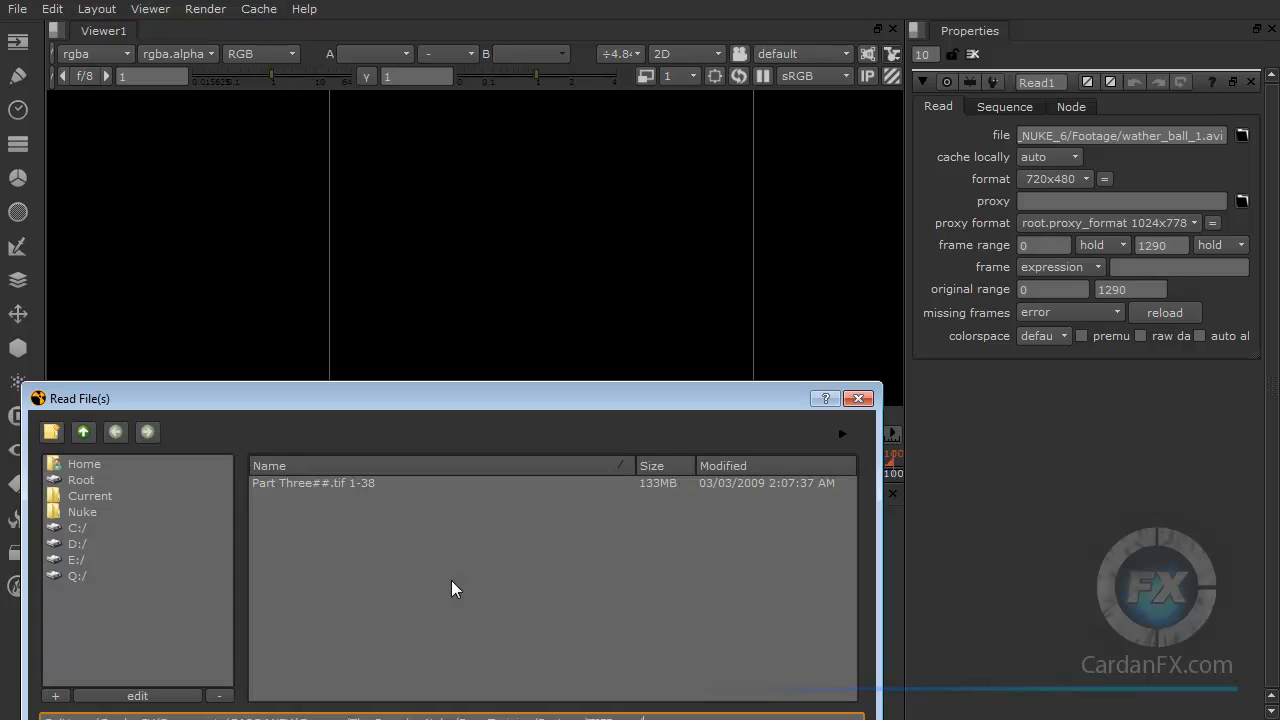
left_click_drag(427, 394, 460, 289)
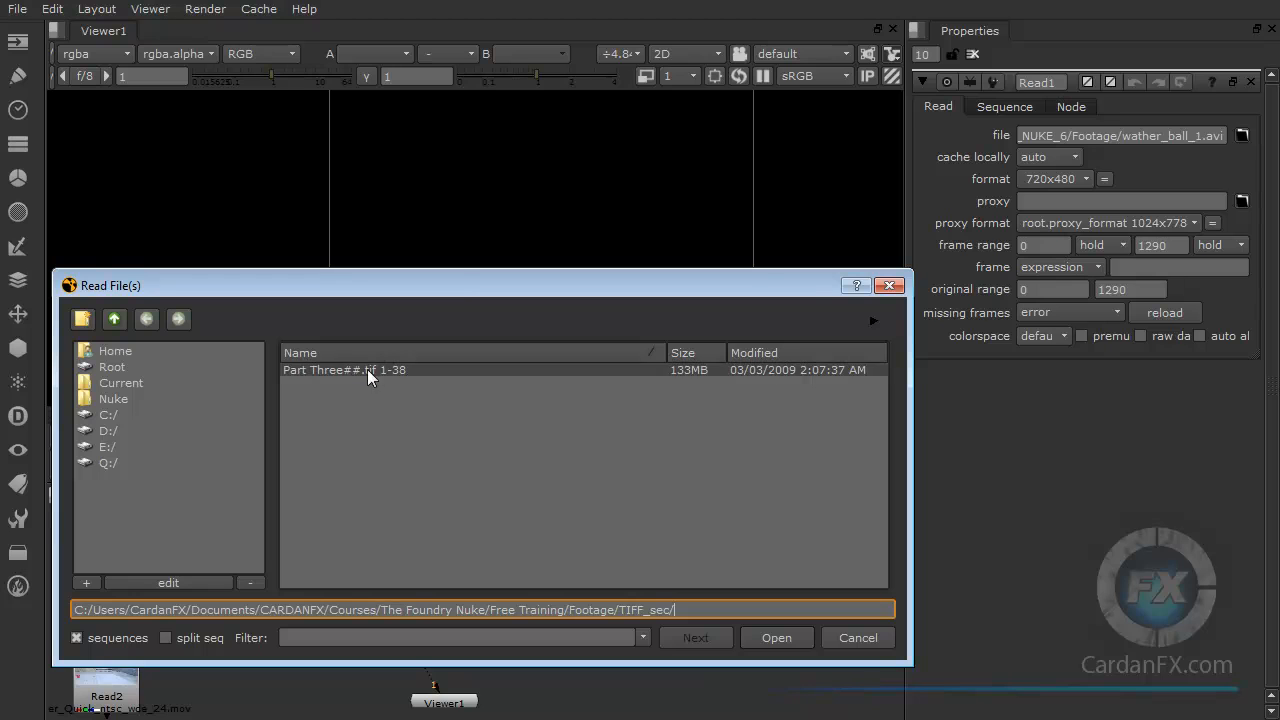
left_click_drag(456, 296, 456, 282)
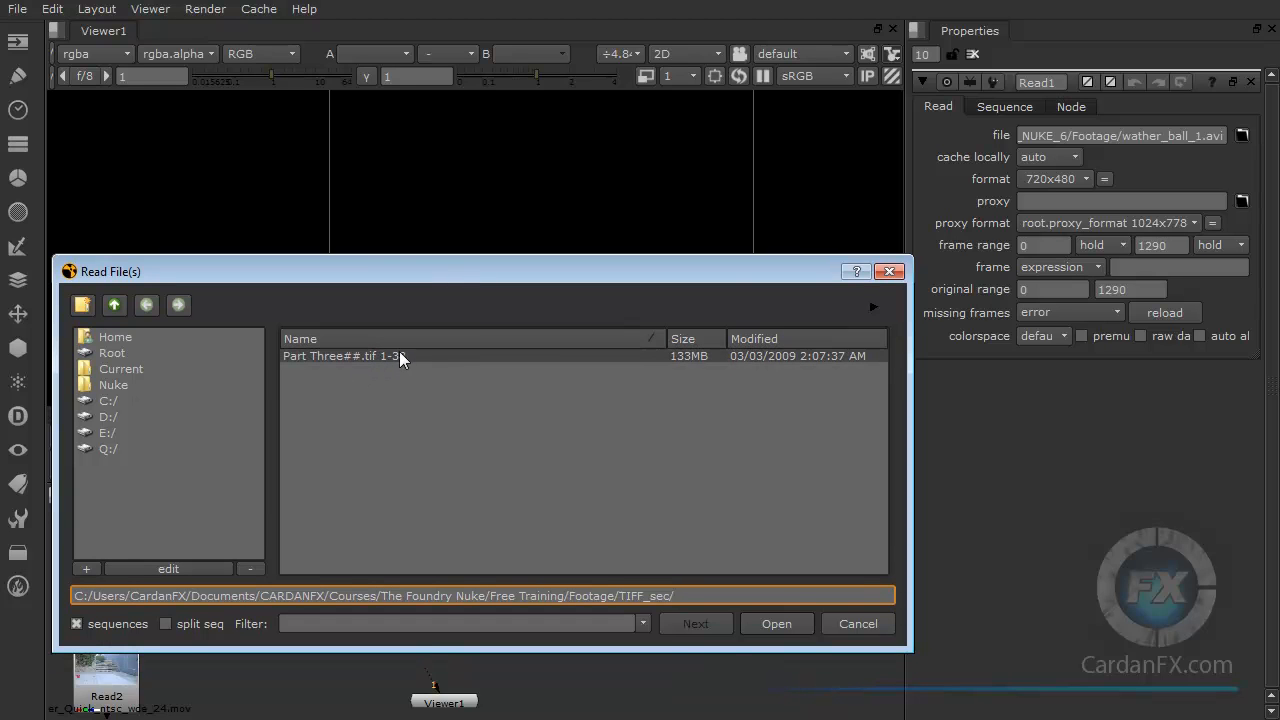
Step: Examine the individual TIF frames in the TIFF_sec folder in the file browser, from the first to the last frame
key("alt+Tab")
left_click_drag(1200, 2, 731, 0)
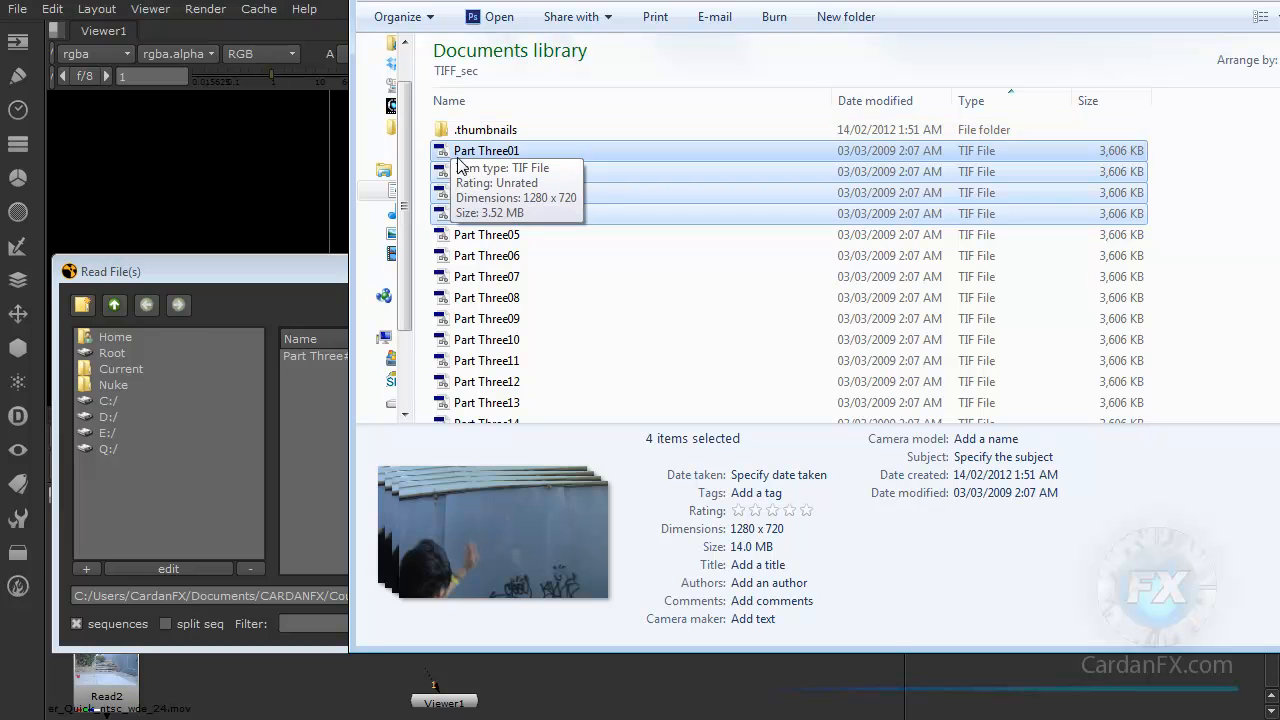
left_click(513, 153)
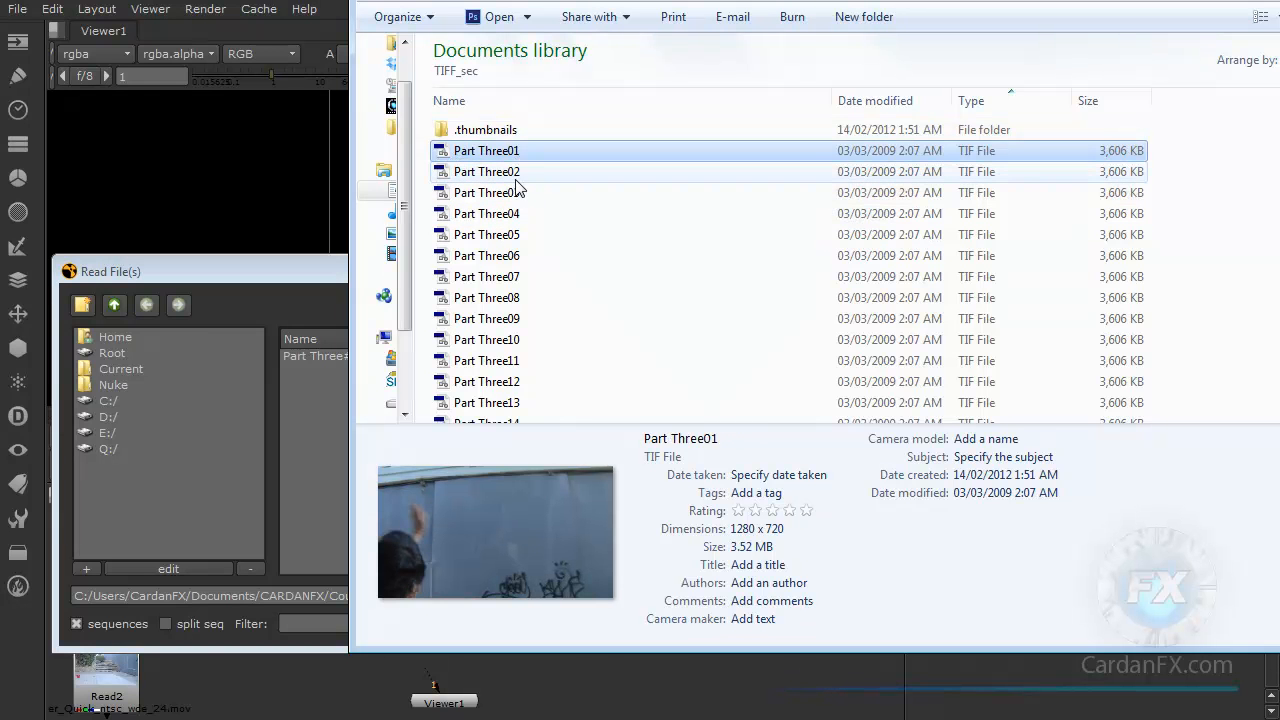
scroll(500, 260, "down", 8)
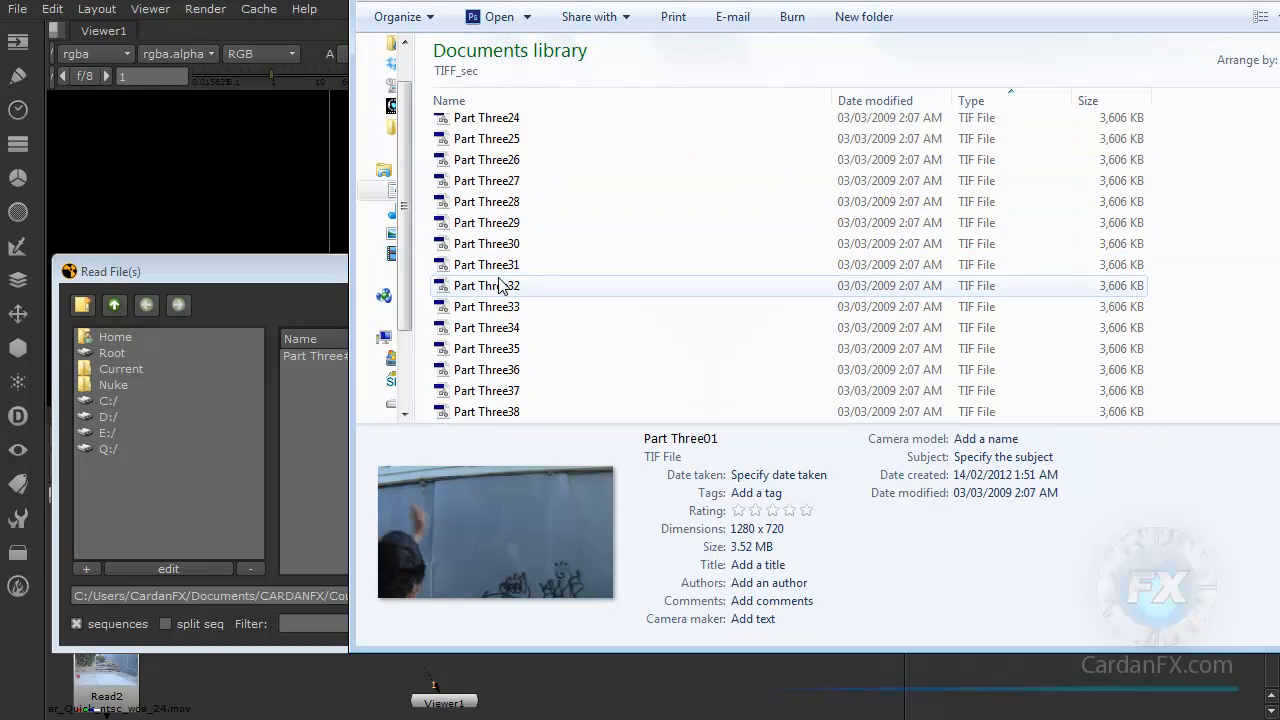
left_click(502, 413)
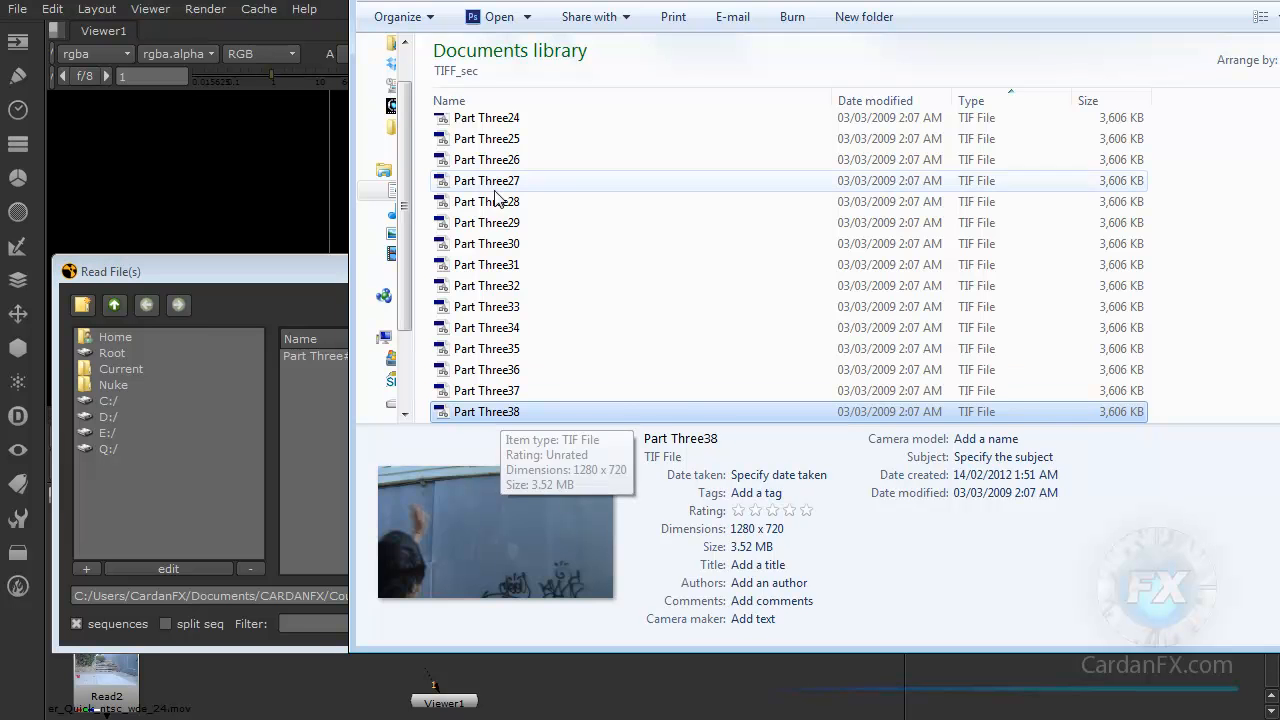
left_click_drag(500, 0, 1019, 0)
left_click(533, 272)
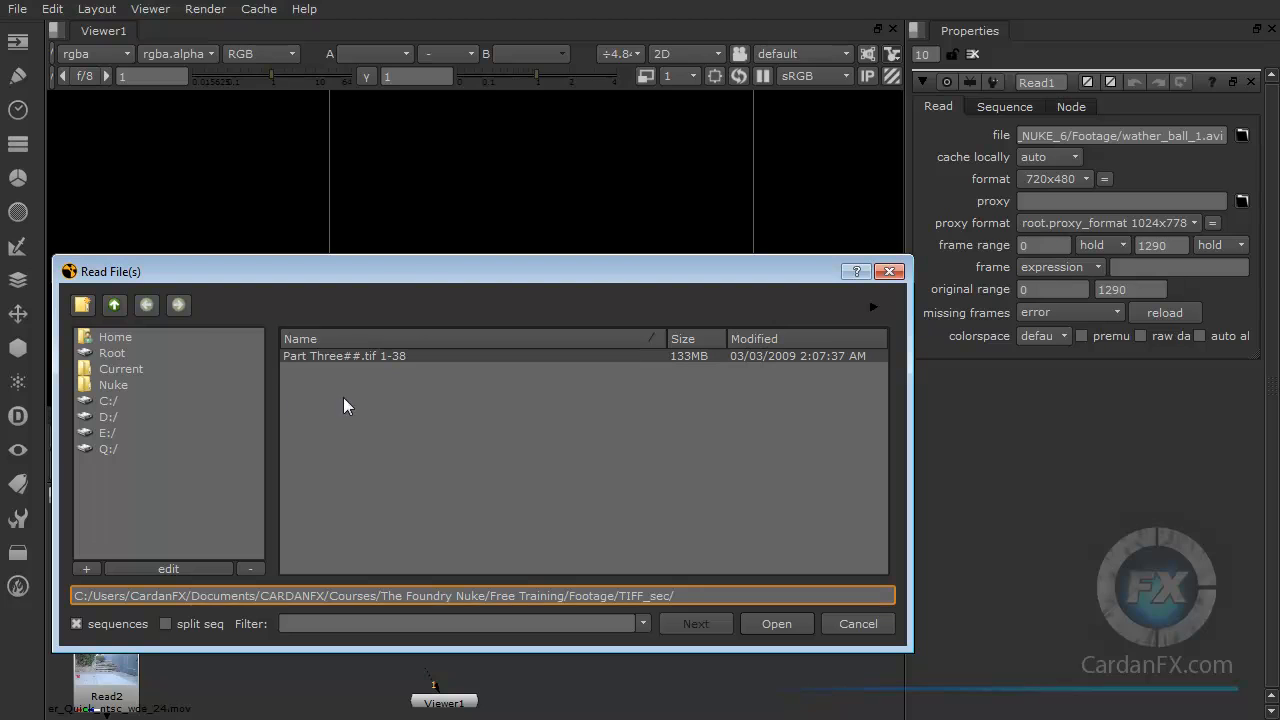
Step: Turn off sequence grouping and import the single frame Part Three06.tif as a Read node
left_click(373, 352)
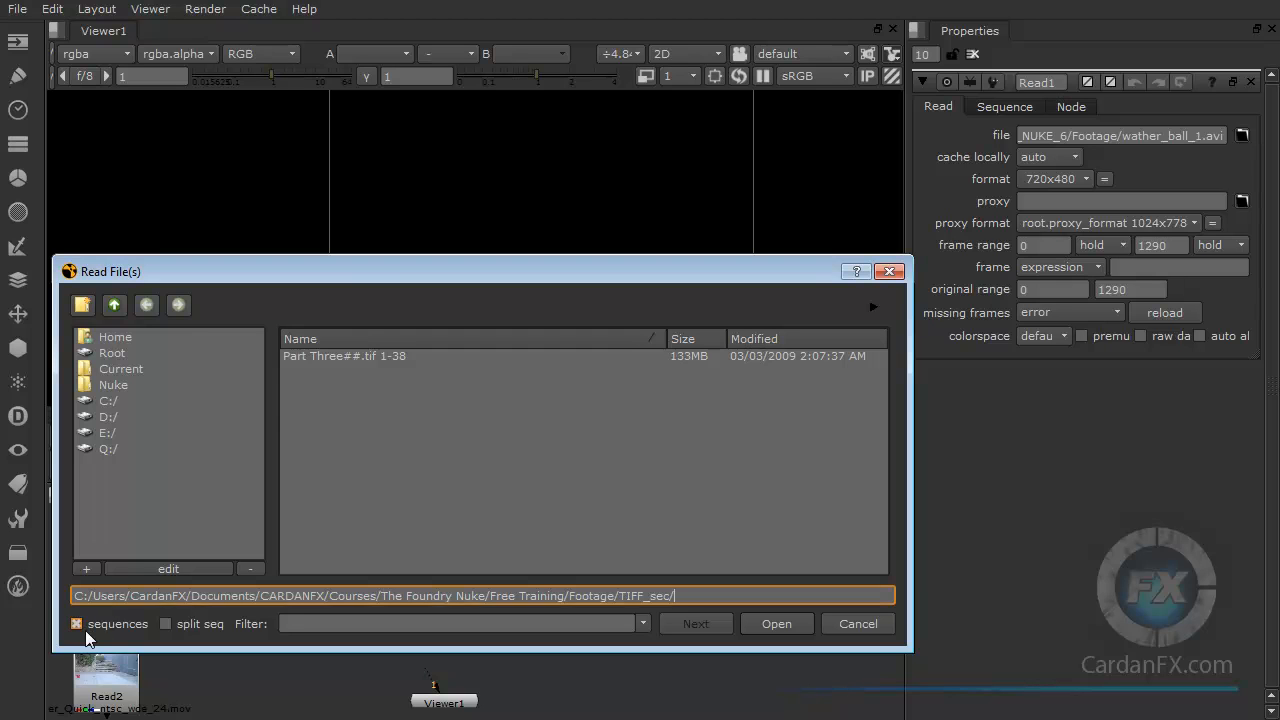
left_click_drag(323, 276, 340, 249)
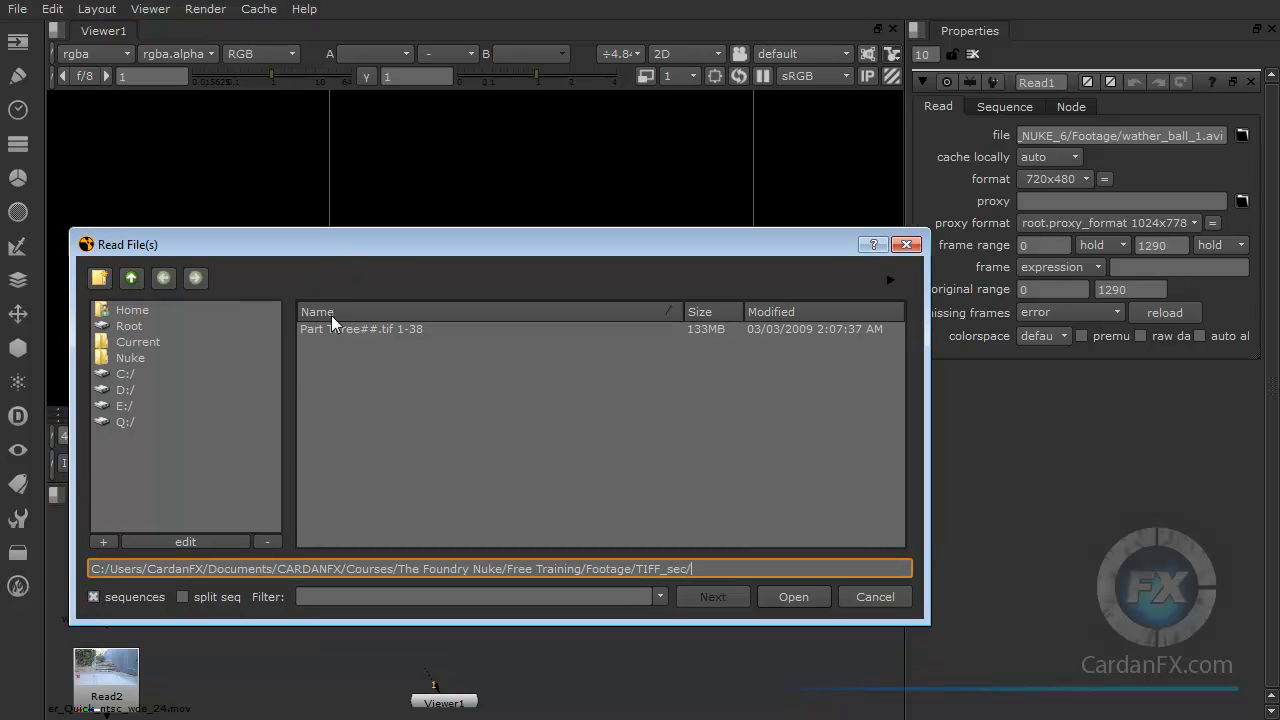
left_click(95, 597)
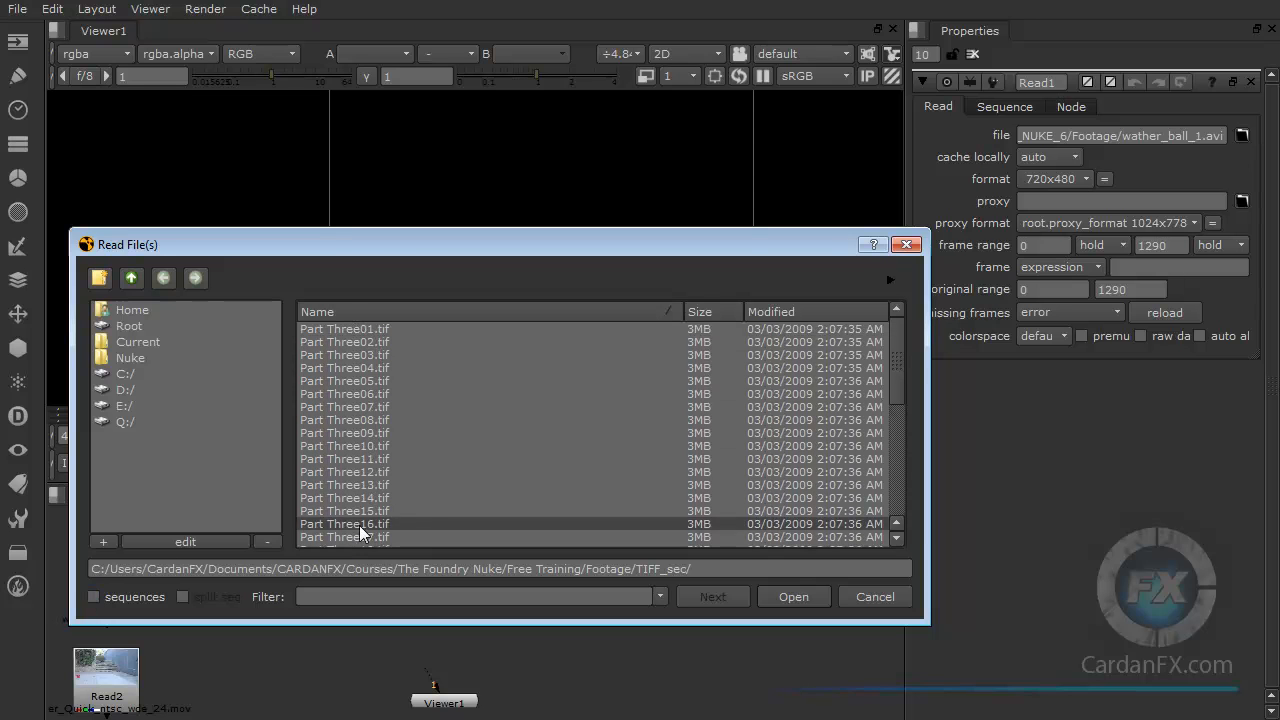
mouse_move(899, 352)
left_mouse_down()
mouse_move(895, 414)
mouse_move(893, 346)
left_mouse_up()
left_click(368, 395)
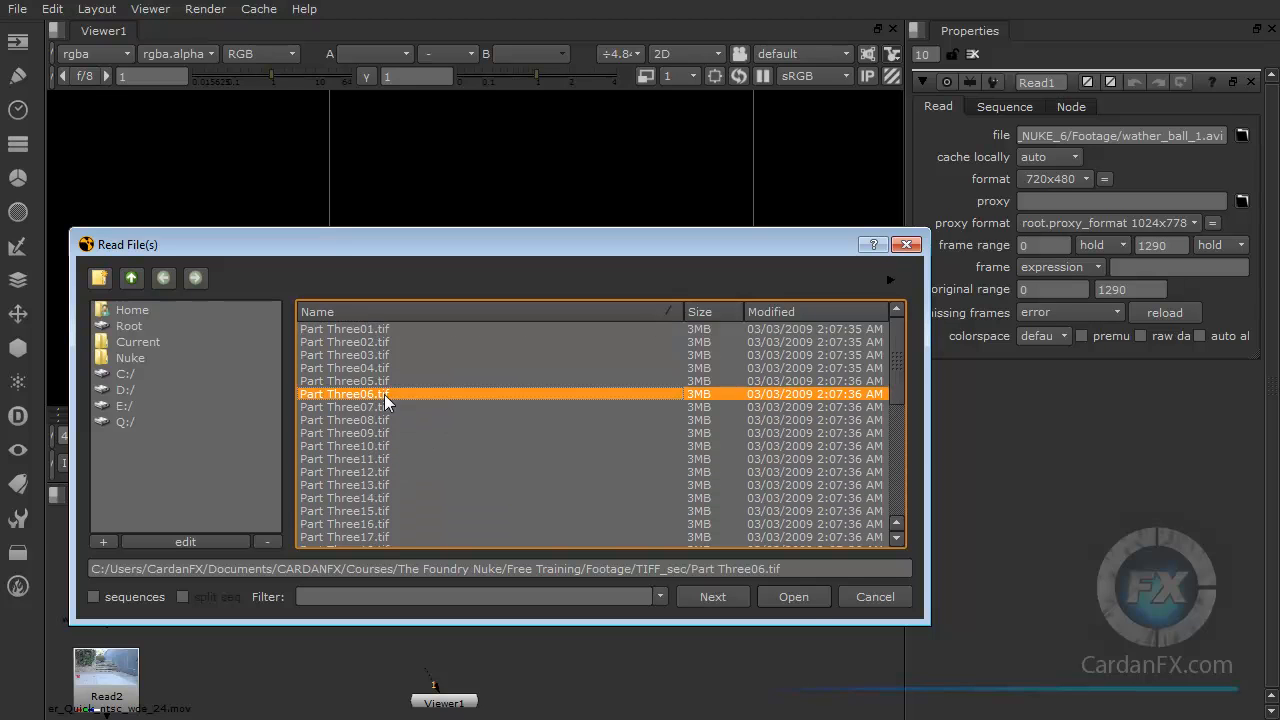
left_click(808, 597)
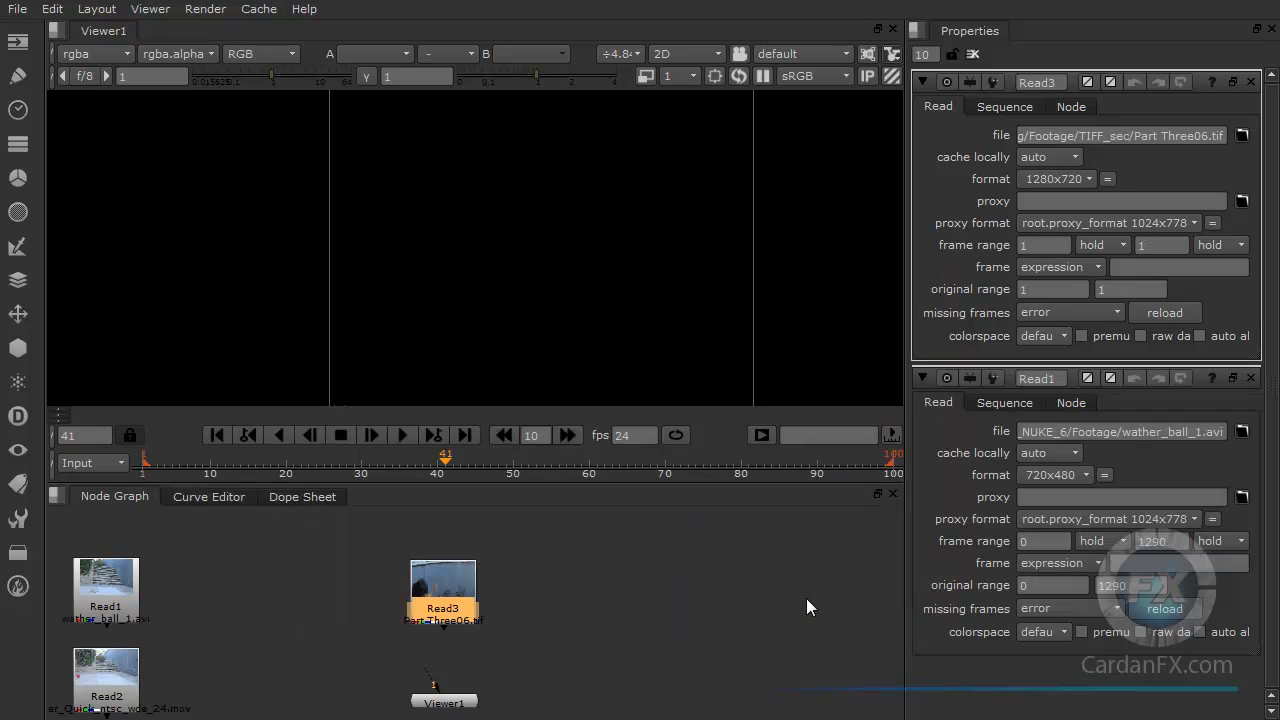
Step: Connect the viewer to the Part Three06 Read node and compare it with the TIFF files in the file explorer
left_click_drag(433, 688, 443, 585)
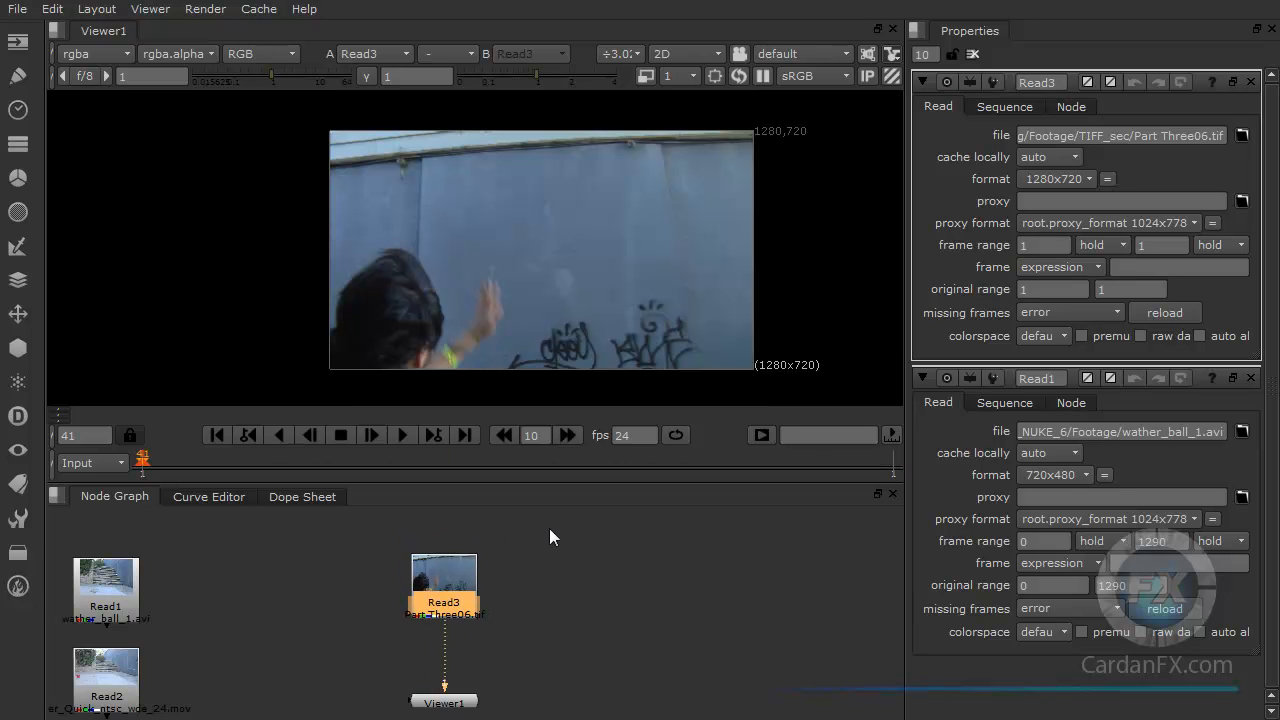
key("alt+Tab")
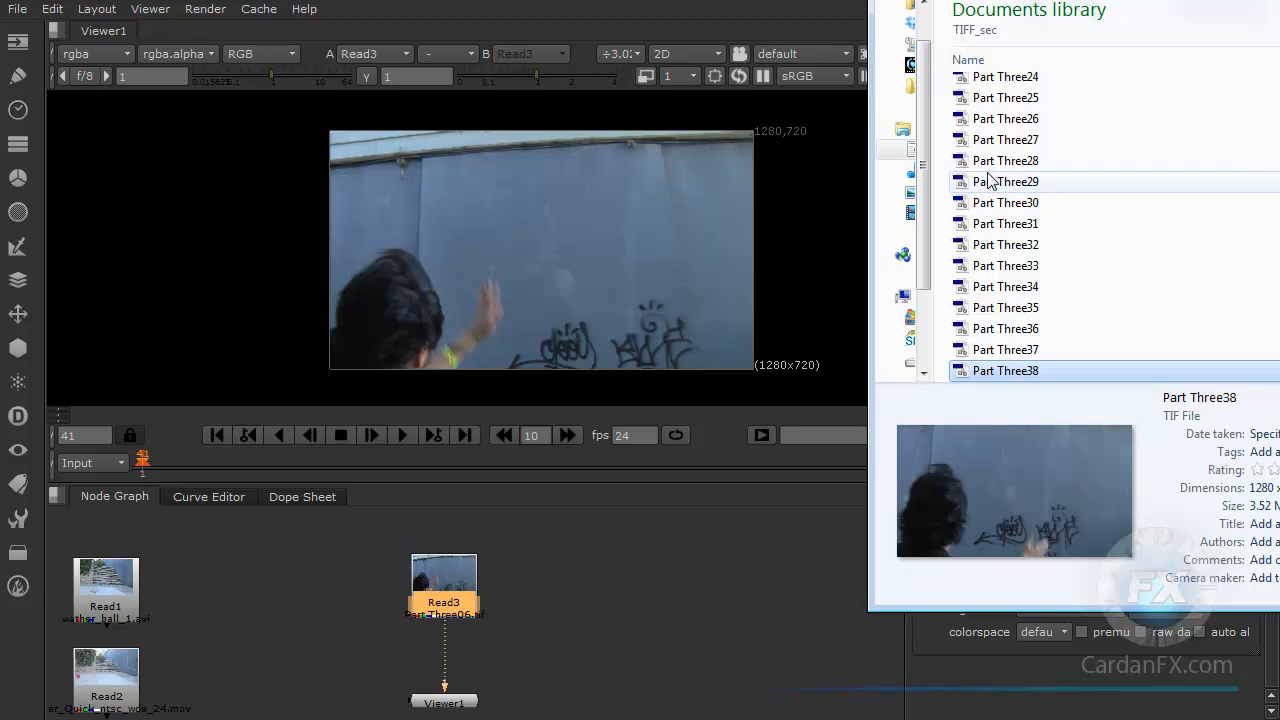
Step: Move the Part Three06 Read node to the left and disconnect the viewer from it
left_click_drag(455, 583, 408, 568)
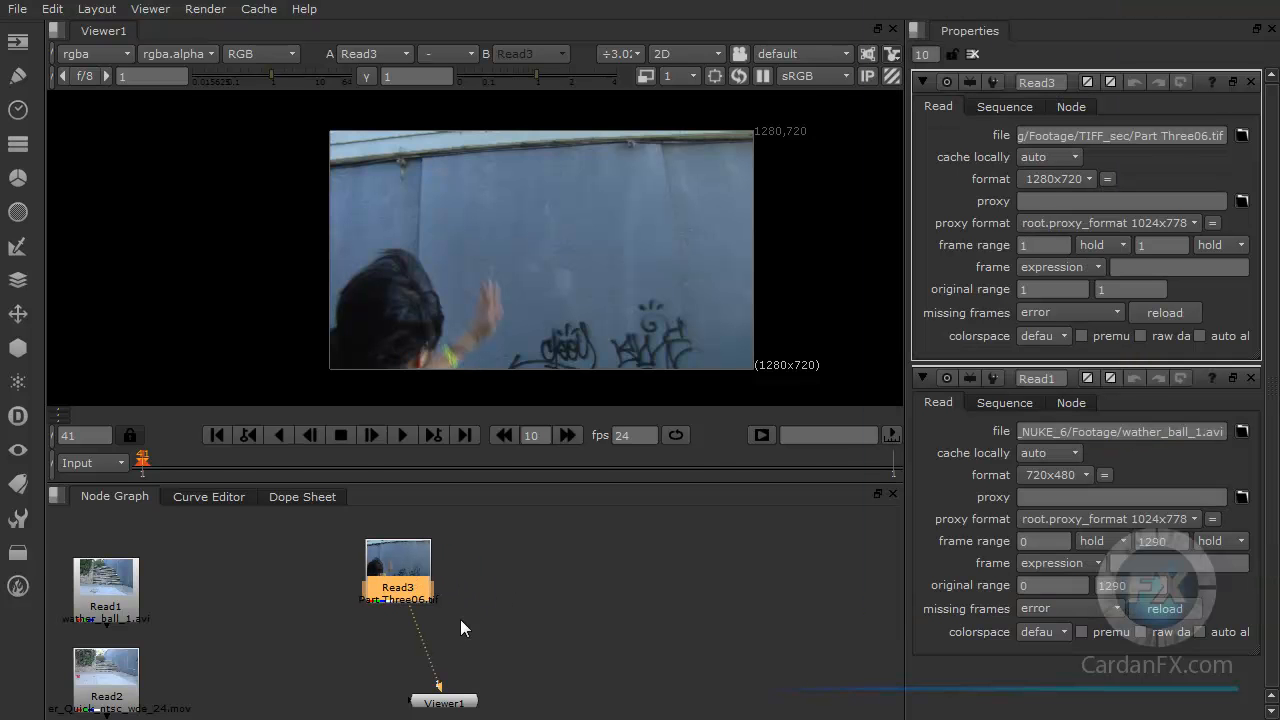
left_click_drag(441, 686, 430, 627)
left_click_drag(411, 568, 366, 564)
left_click(441, 594)
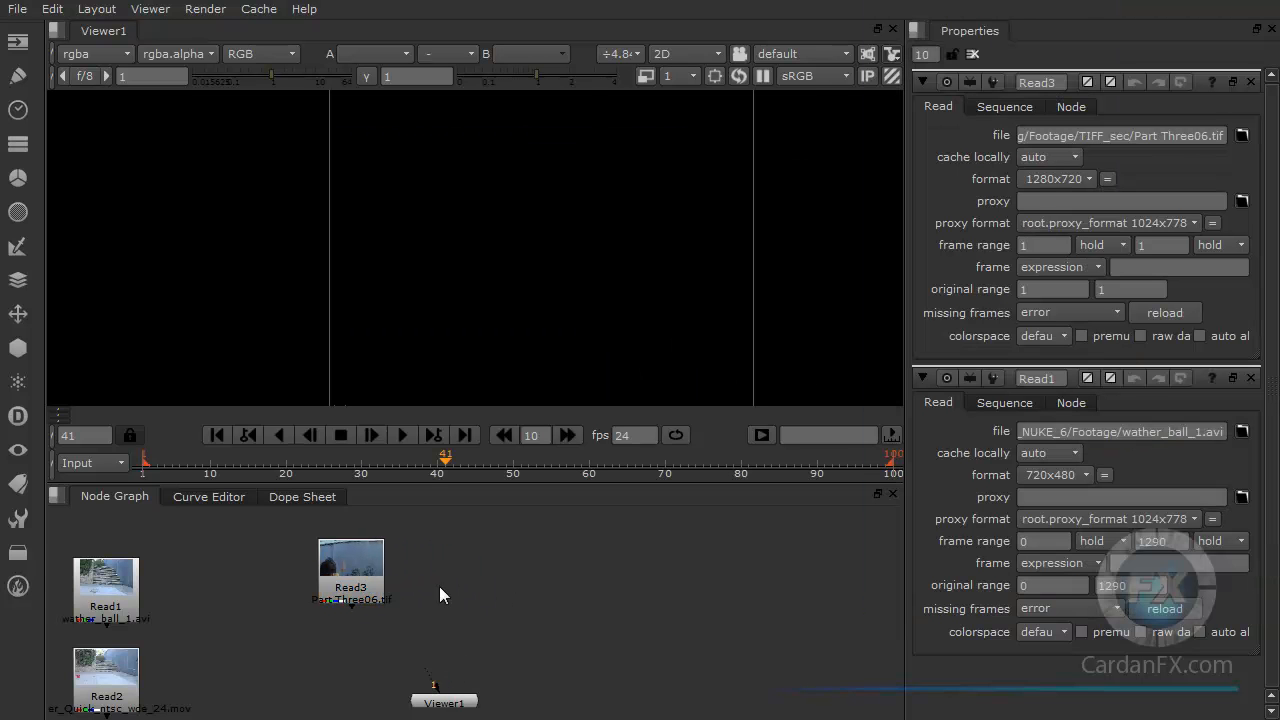
Step: Import the Part Three##.tif 1-38 sequence as a single Read node with sequence grouping turned on
key("r")
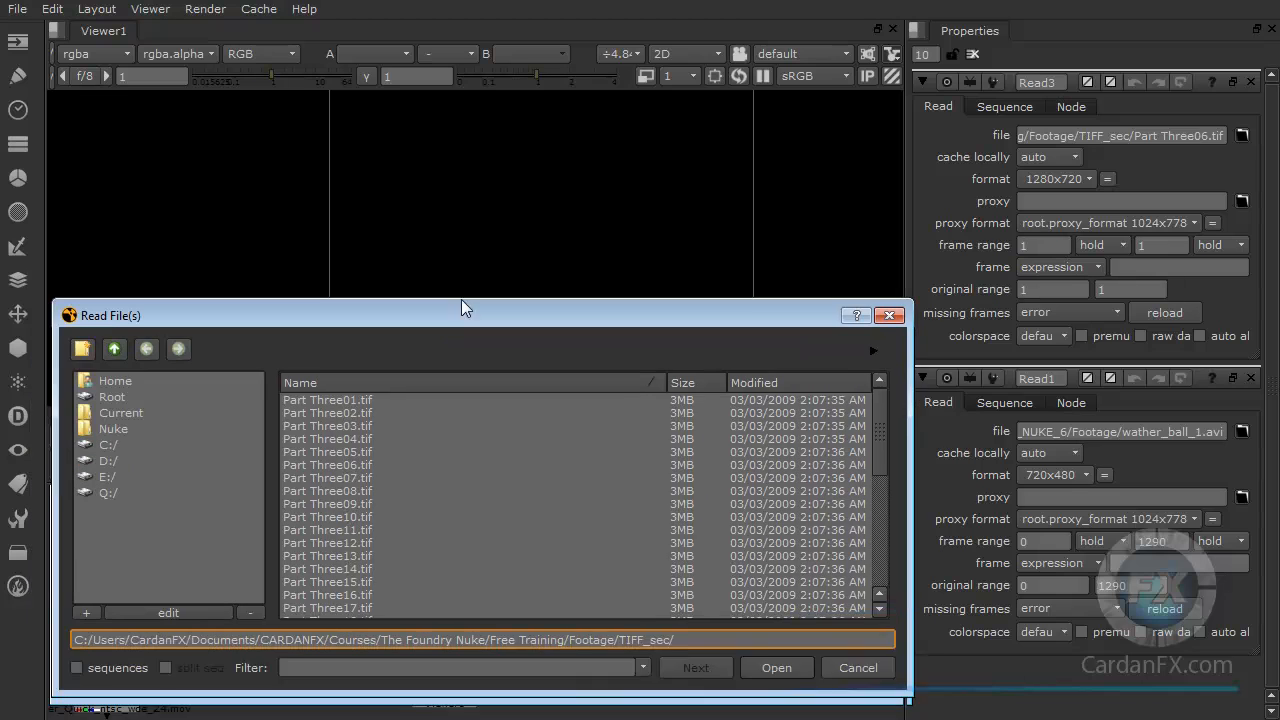
left_click(88, 624)
left_click(374, 357)
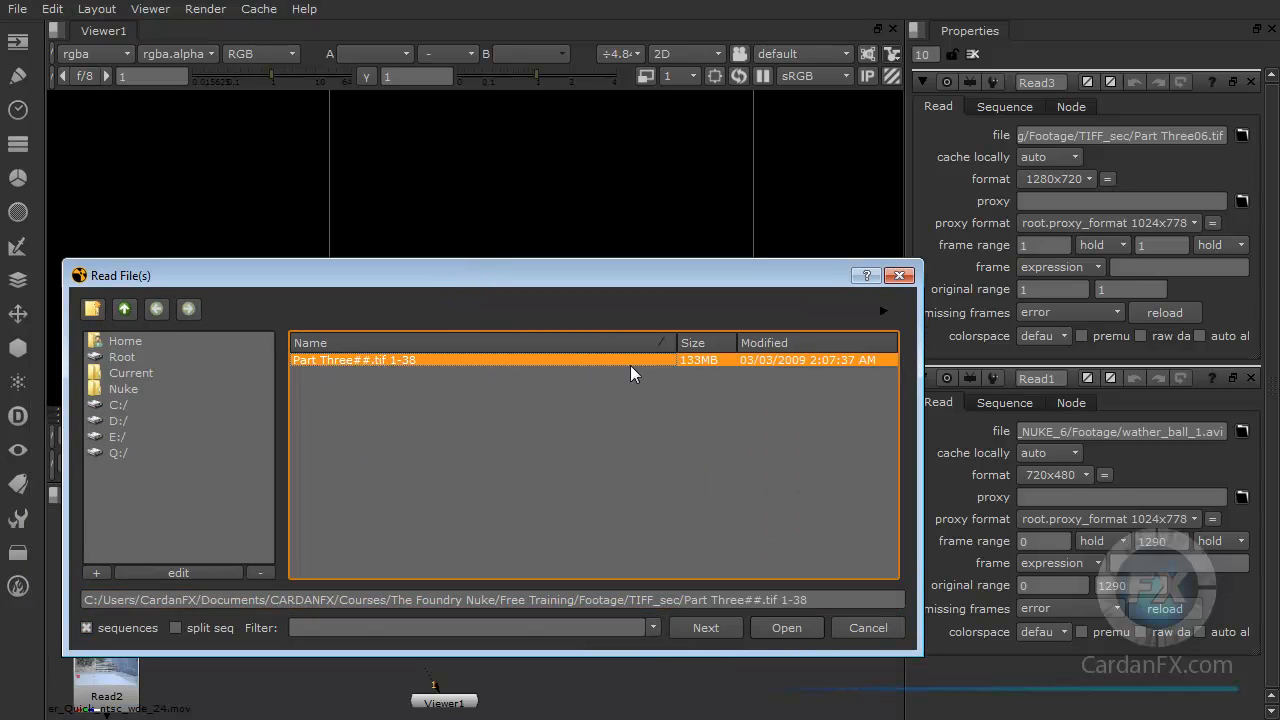
left_click(785, 629)
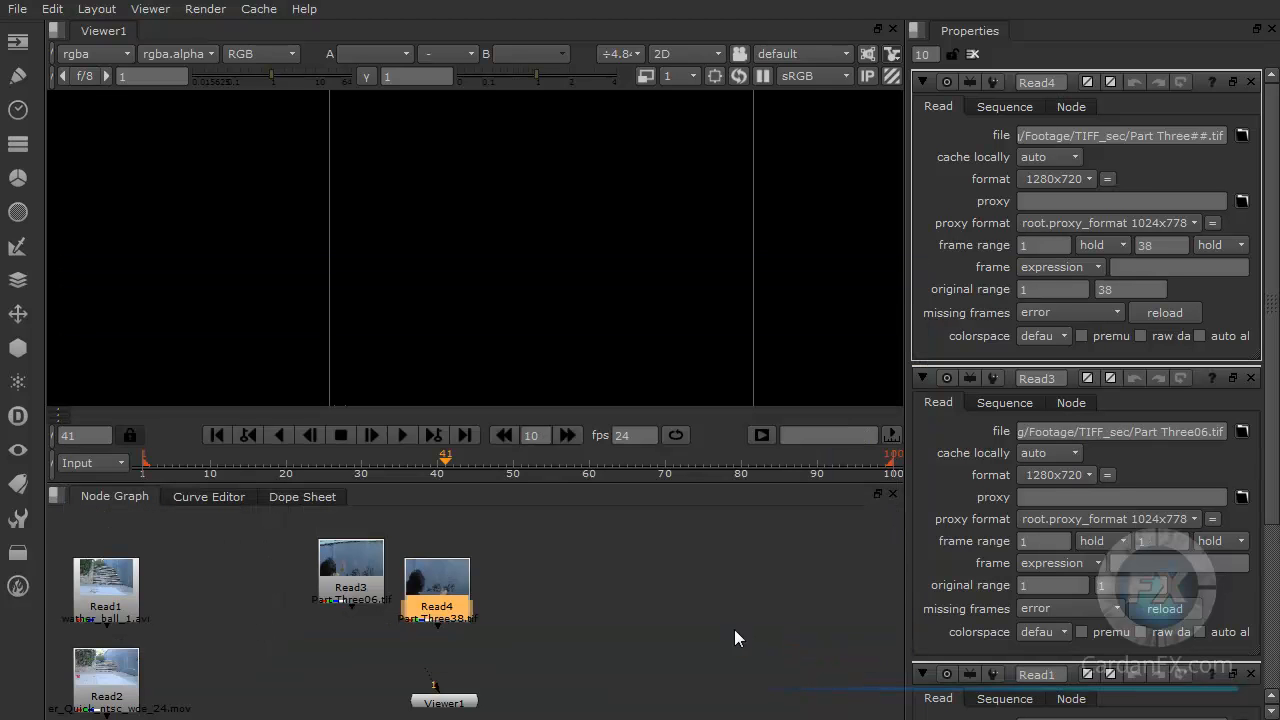
Step: Arrange the two TIF Read nodes side by side and connect the viewer to the sequence Read node
left_click_drag(435, 600, 466, 579)
left_click_drag(366, 591, 348, 588)
left_click(452, 580)
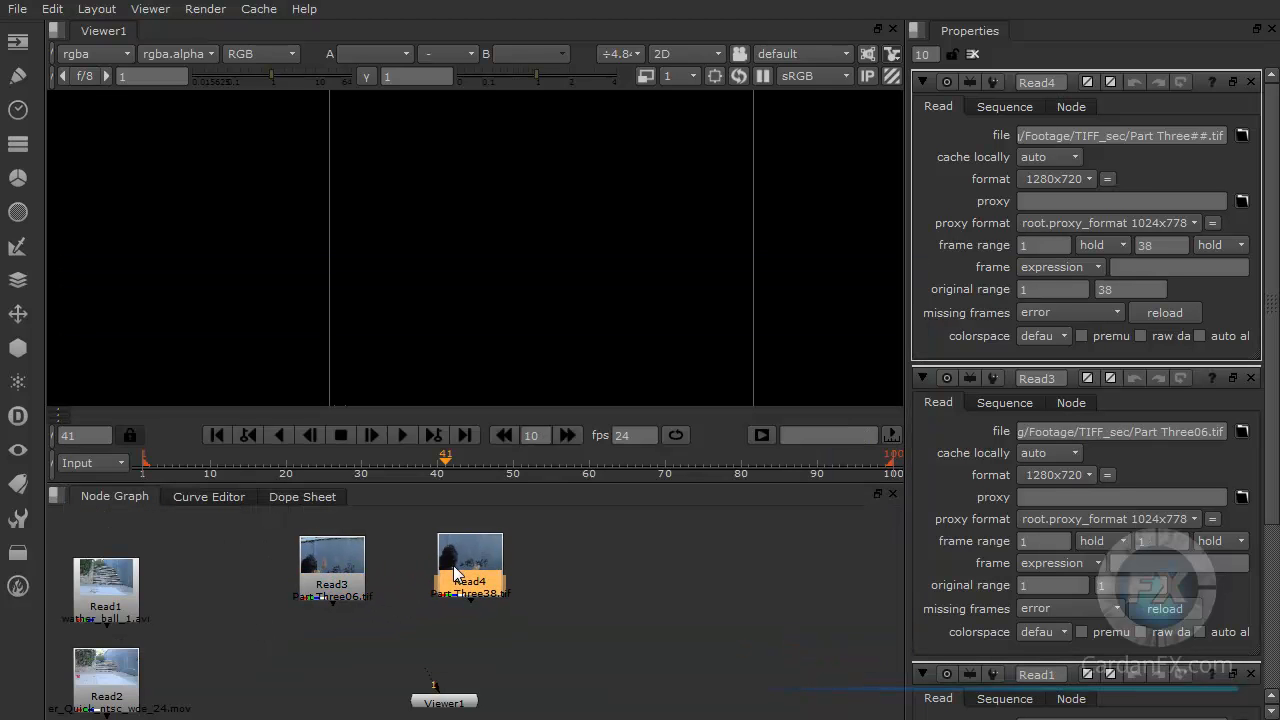
left_click_drag(434, 686, 444, 578)
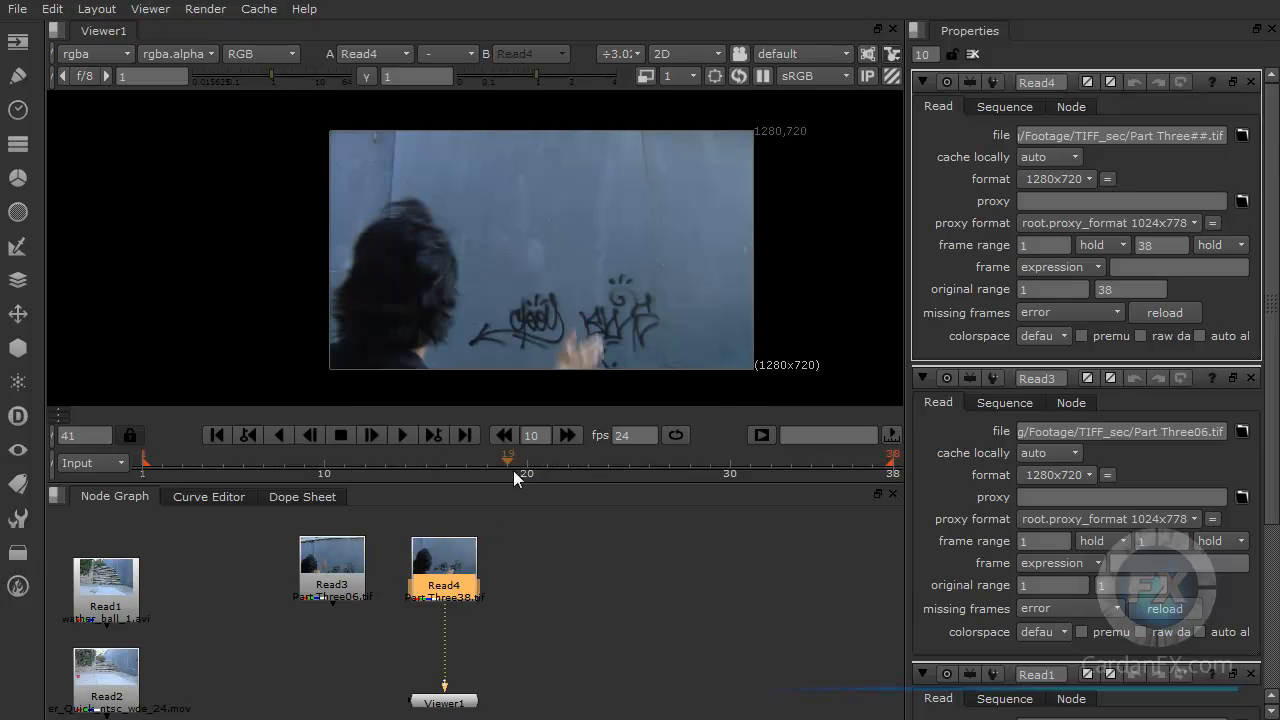
Step: Play the TIF sequence in the viewer and stop playback
left_click(406, 436)
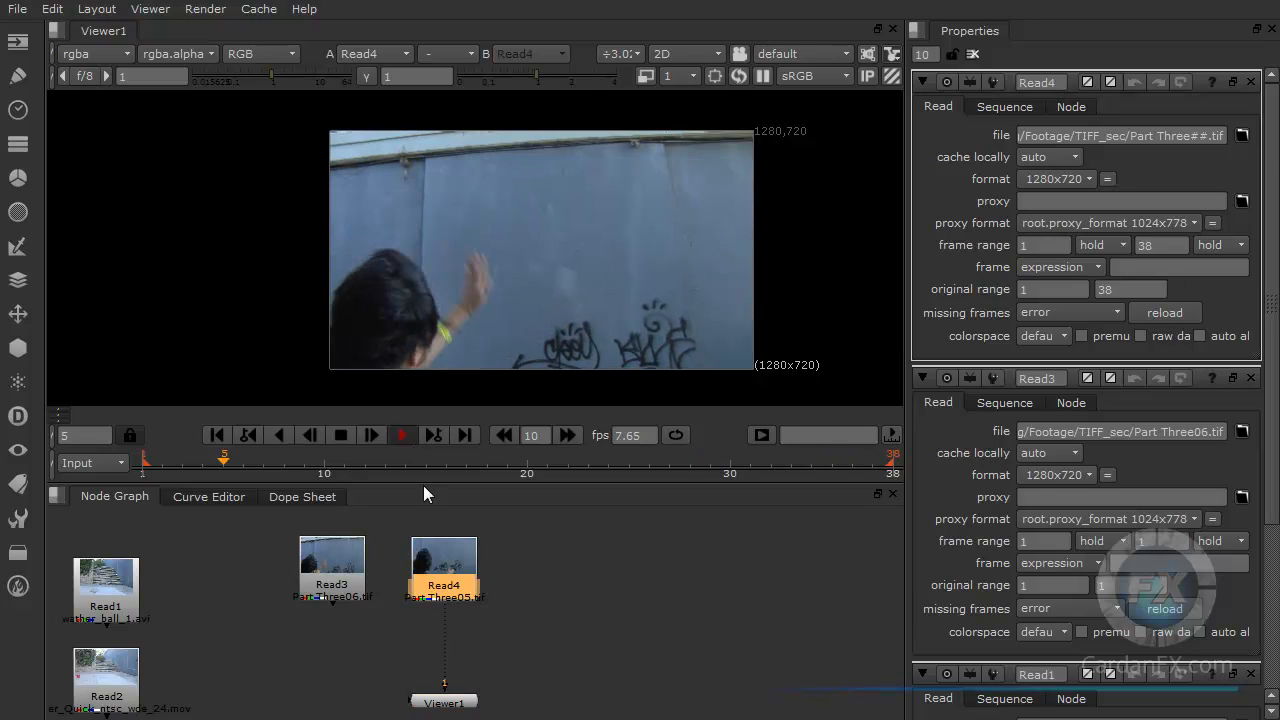
left_click(341, 434)
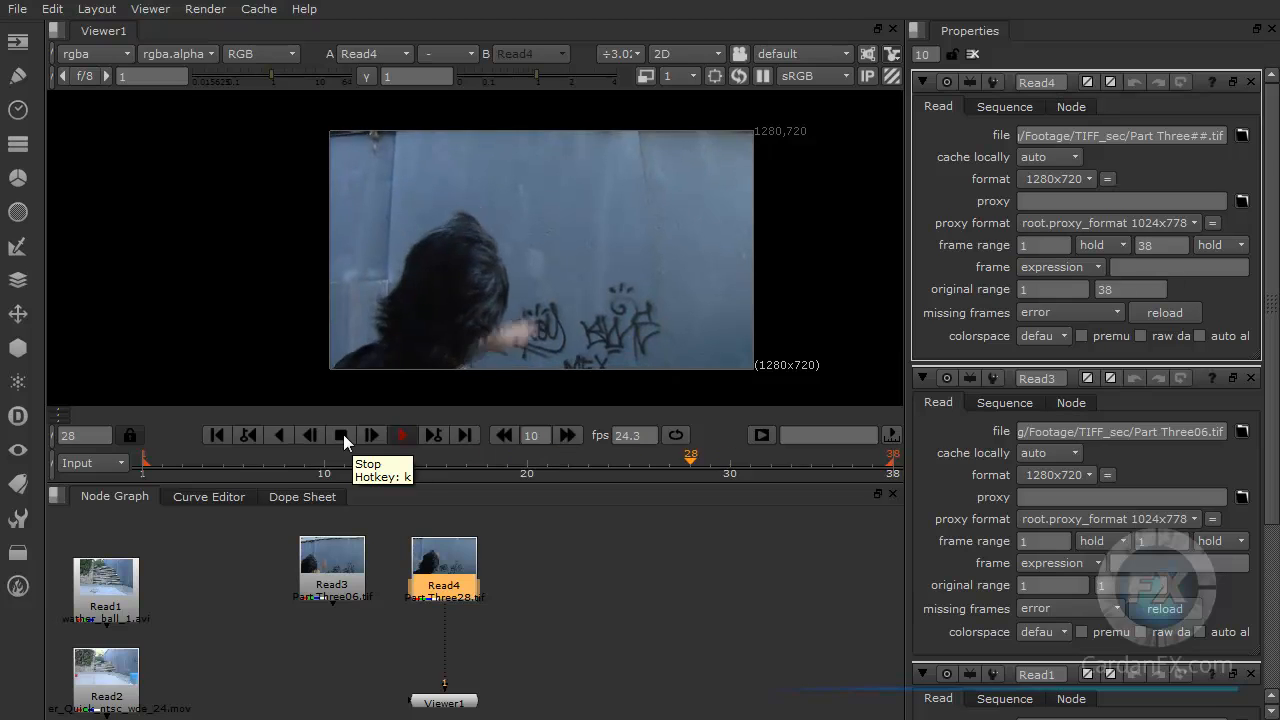
left_click(343, 434)
Step: Zoom into the sequence Read node and scrub to frames 20 and 10 to examine its frame label
left_click(454, 631)
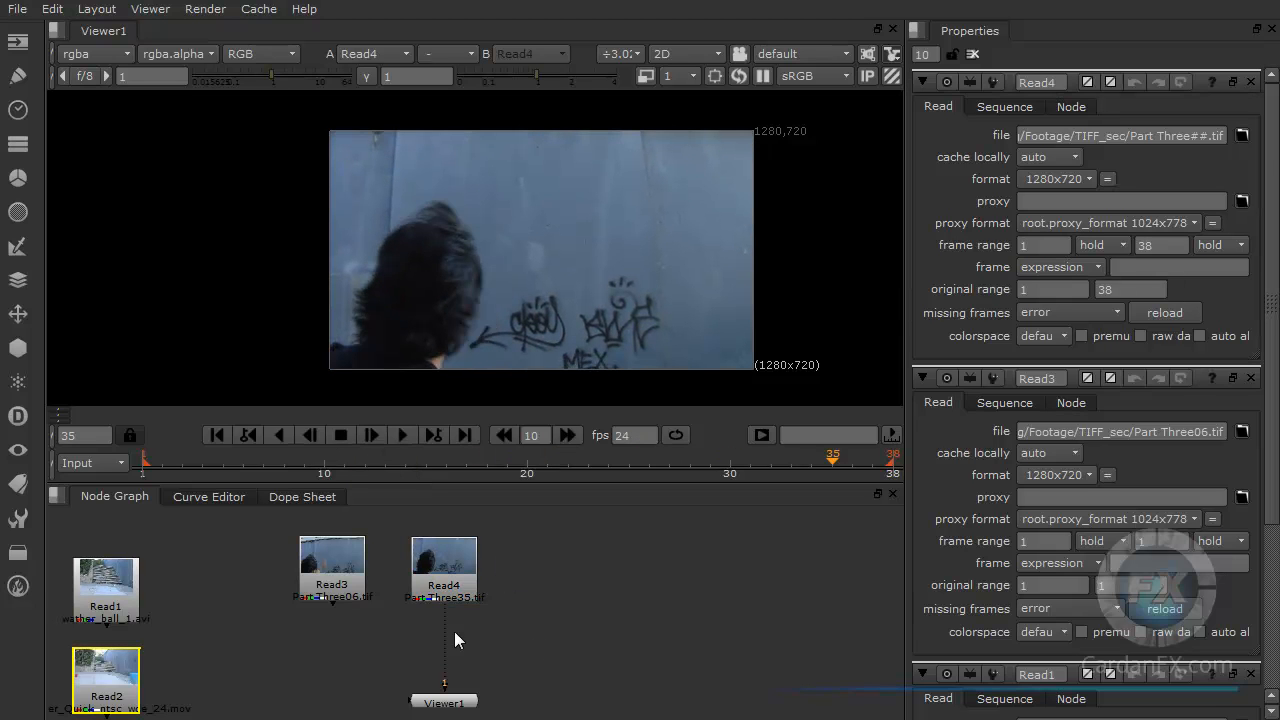
left_click(462, 704)
scroll(465, 605, "up", 5)
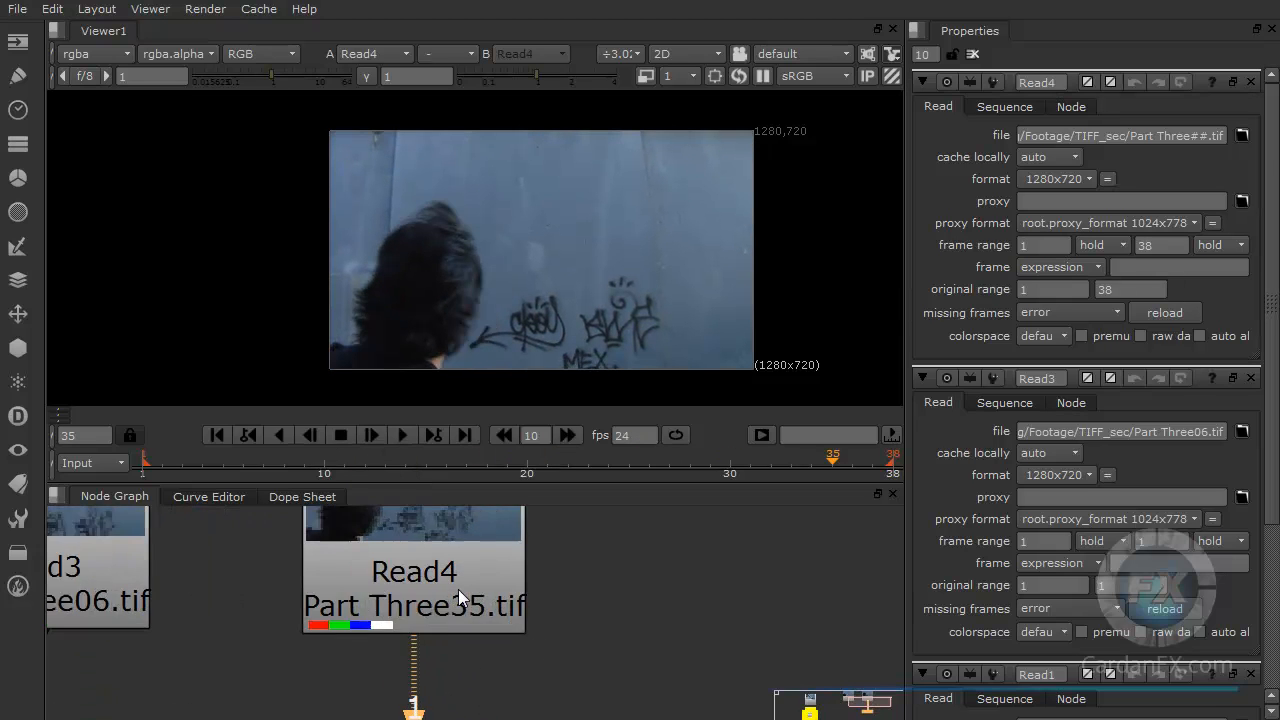
scroll(458, 589, "up", 2)
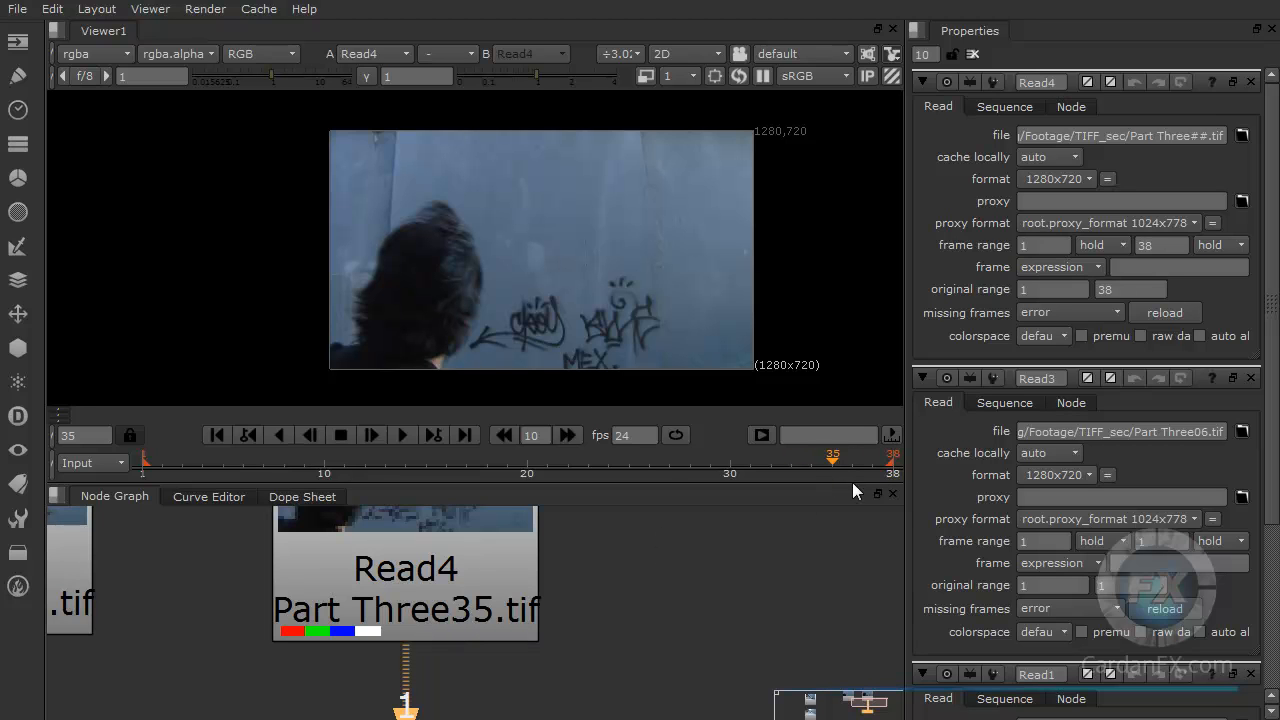
left_click(527, 466)
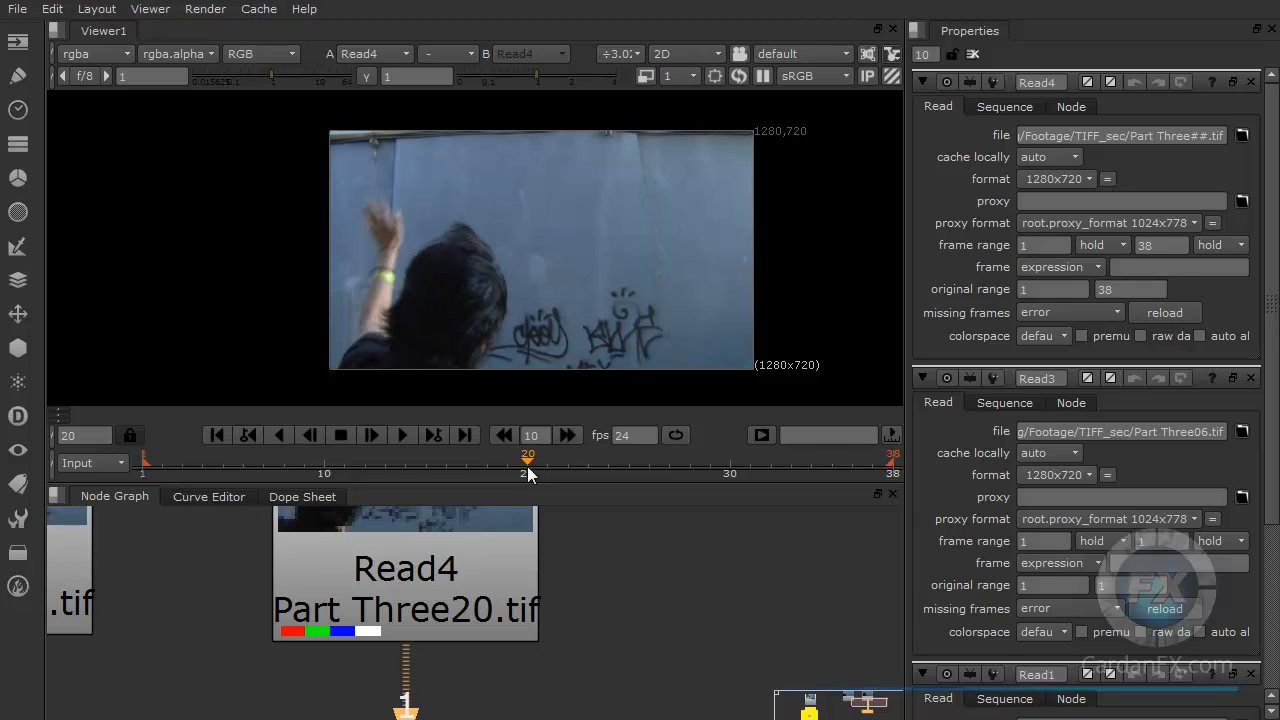
left_click(327, 465)
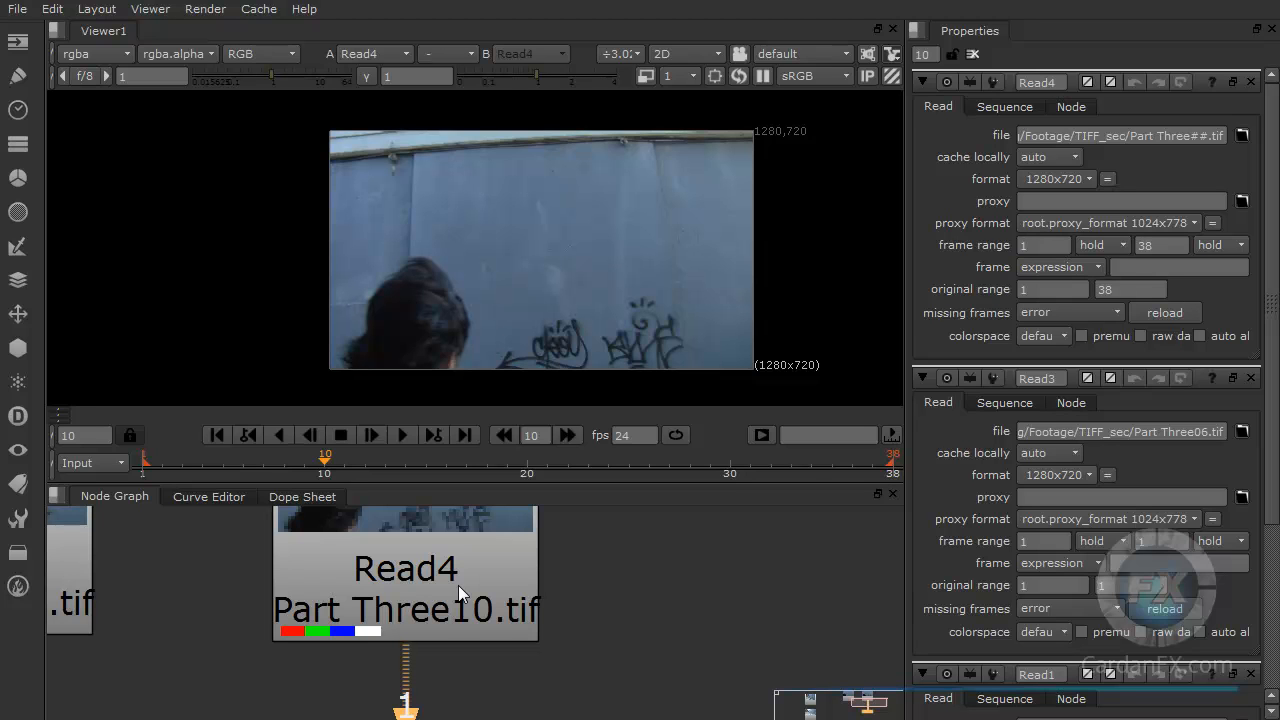
scroll(440, 579, "down", 4)
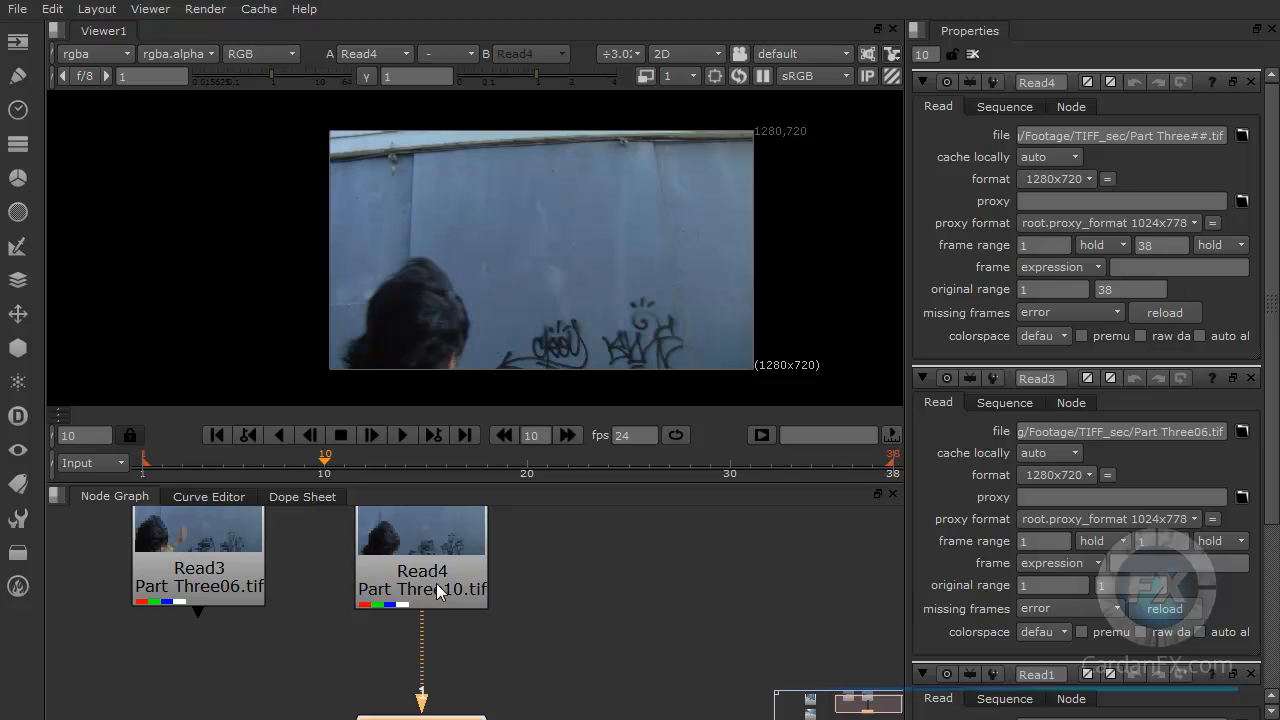
scroll(452, 636, "down", 2)
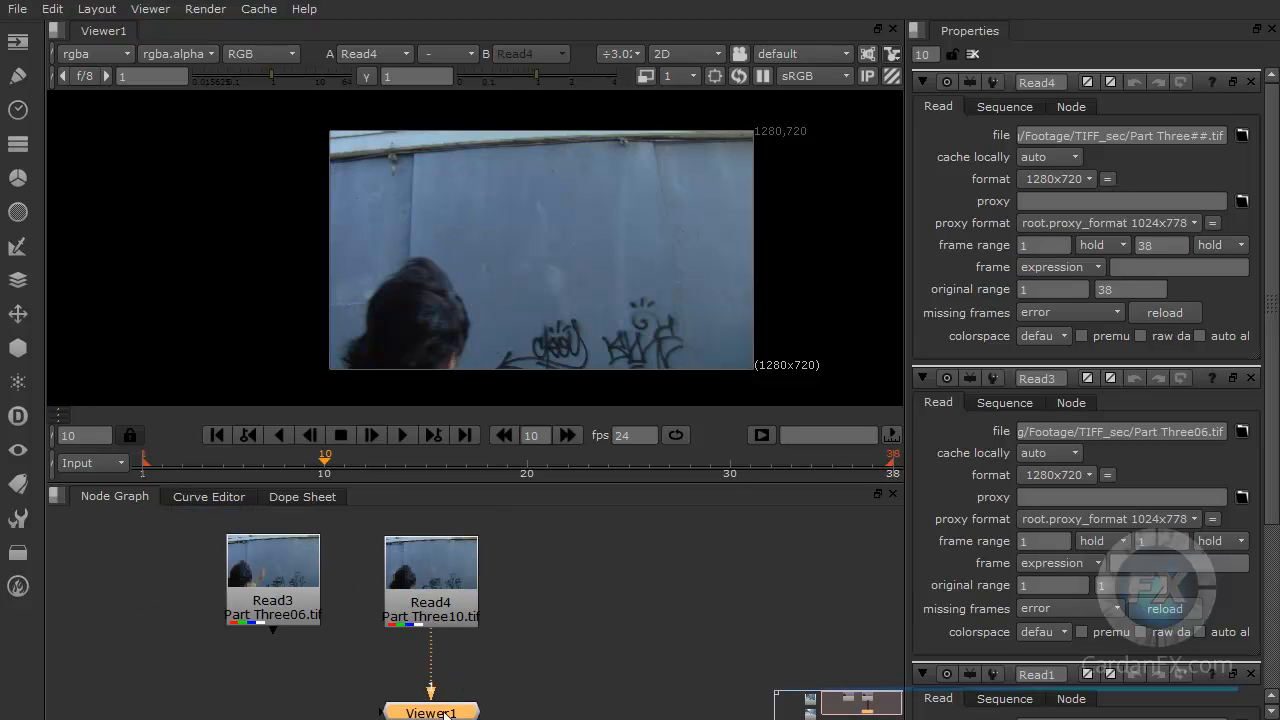
left_click(441, 676)
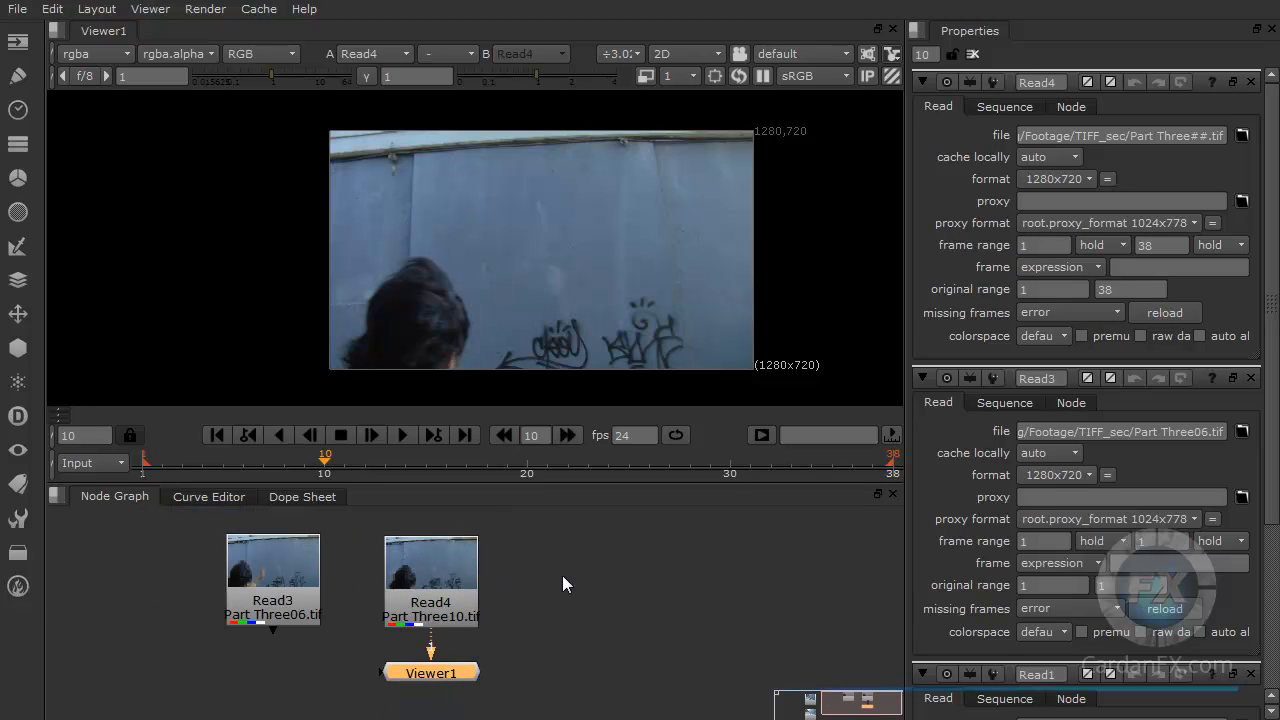
left_click(444, 561)
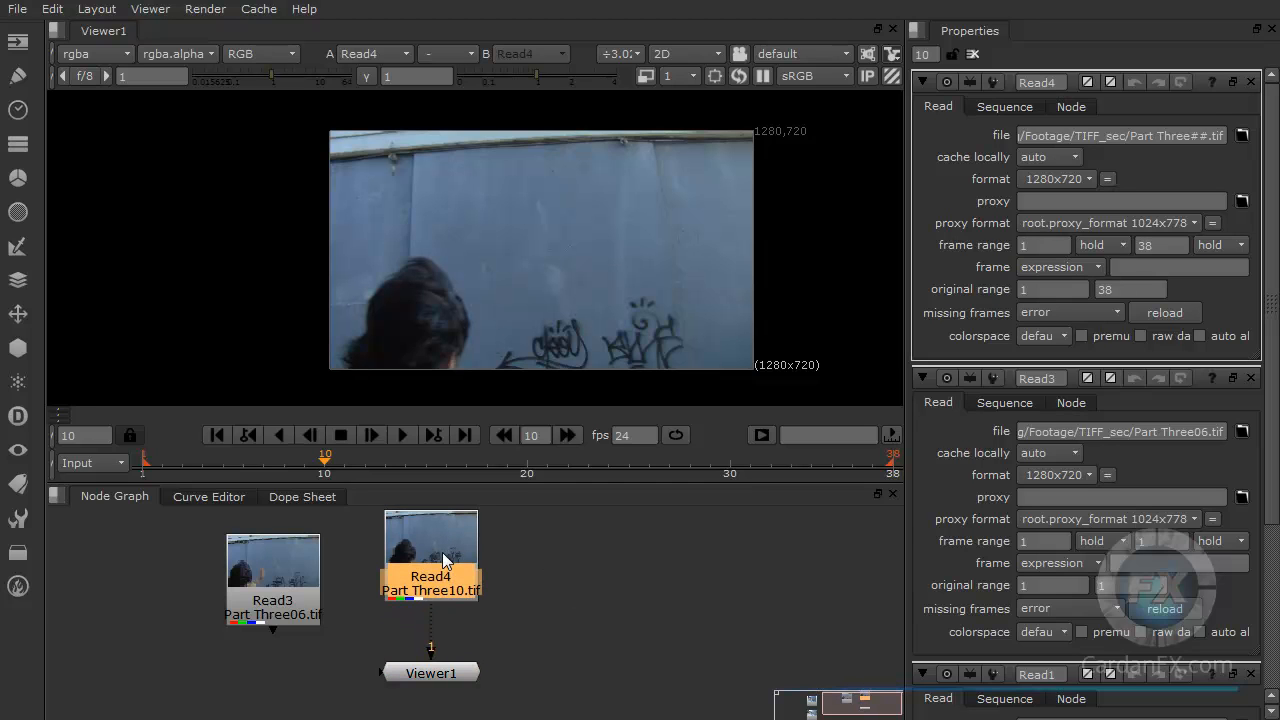
scroll(587, 605, "up", 1)
left_click_drag(437, 676, 437, 681)
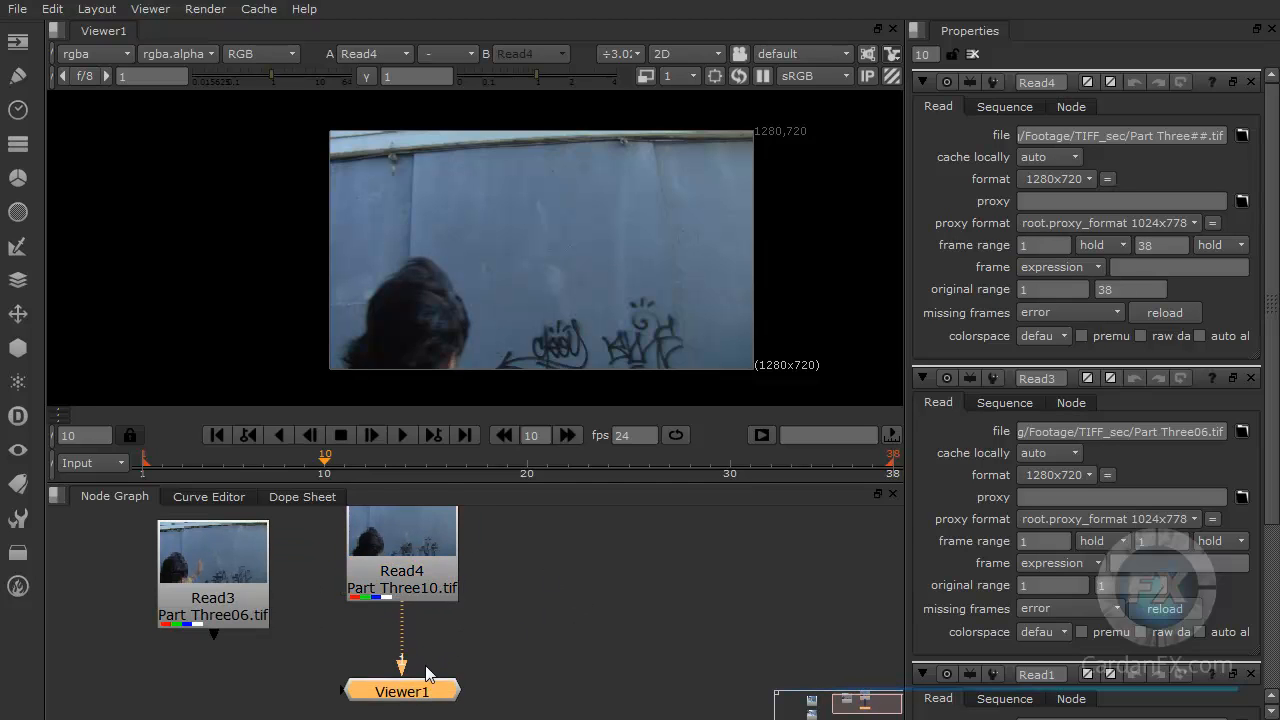
left_click(422, 581)
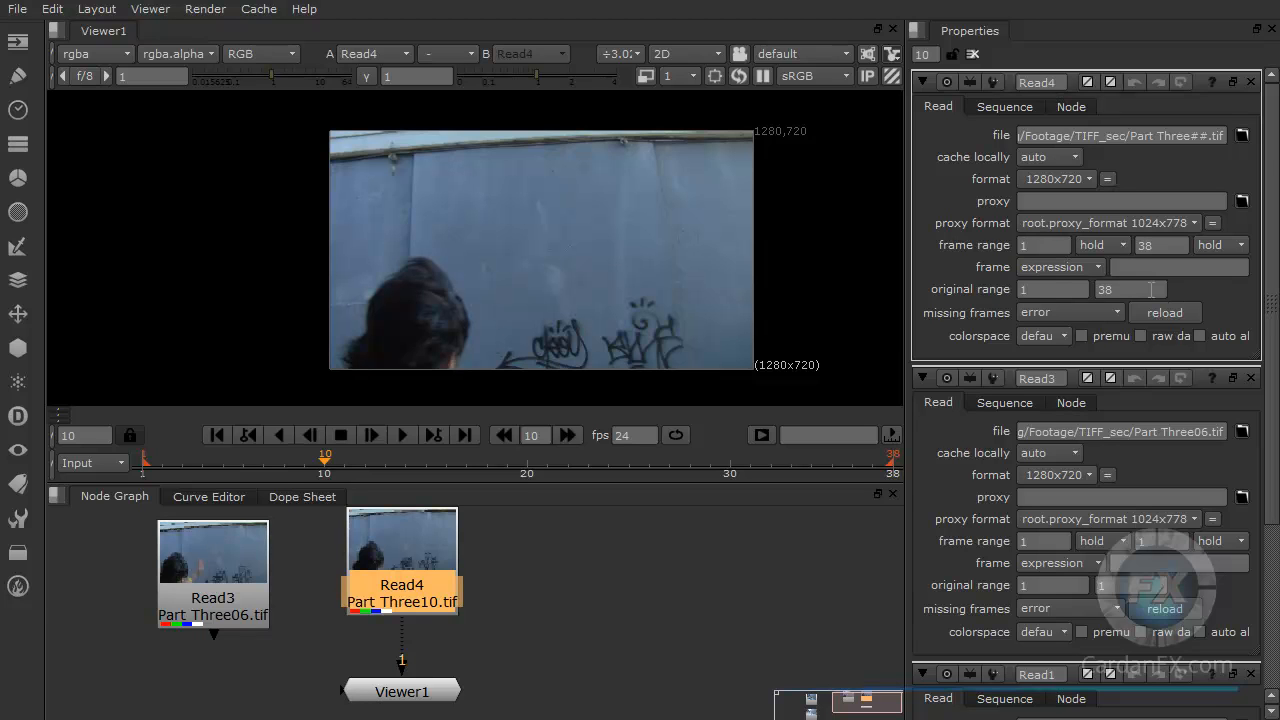
scroll(538, 652, "down", 1)
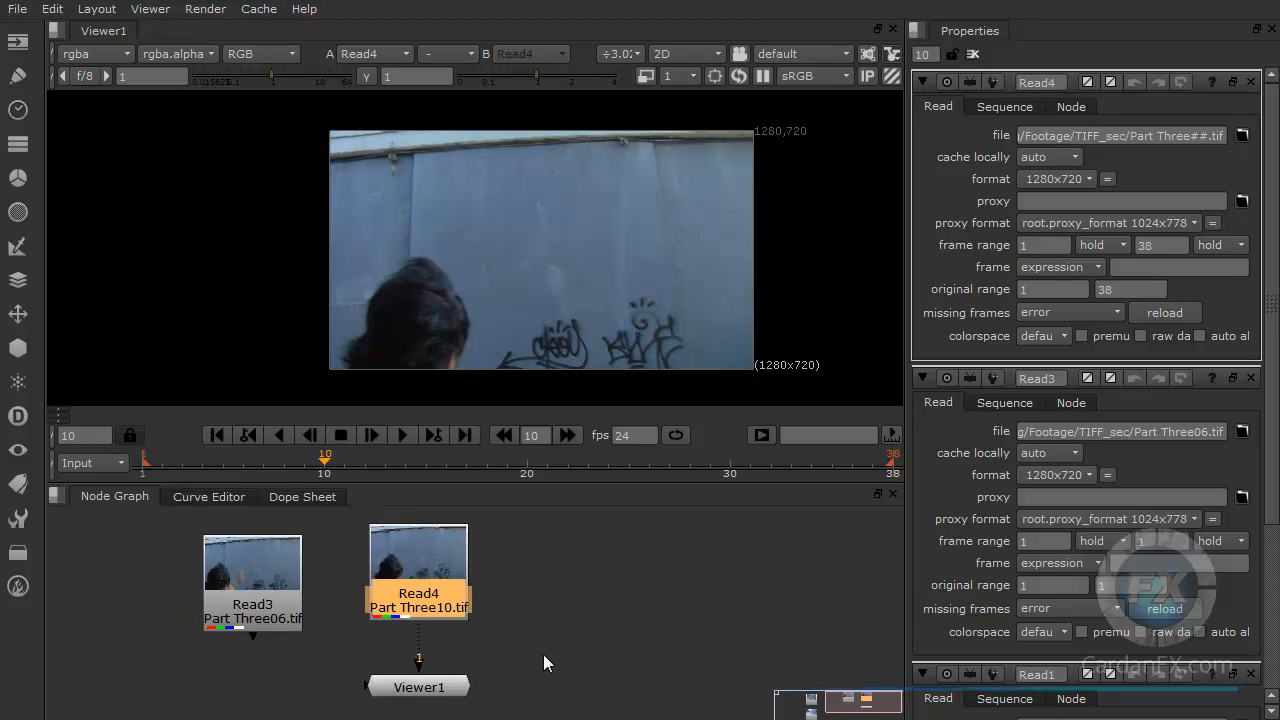
scroll(486, 642, "up", 4)
scroll(486, 642, "down", 5)
Step: Connect the viewer to the wather_ball_1.avi Read node to display it
middle_click_drag(492, 646, 757, 623)
left_click(305, 592)
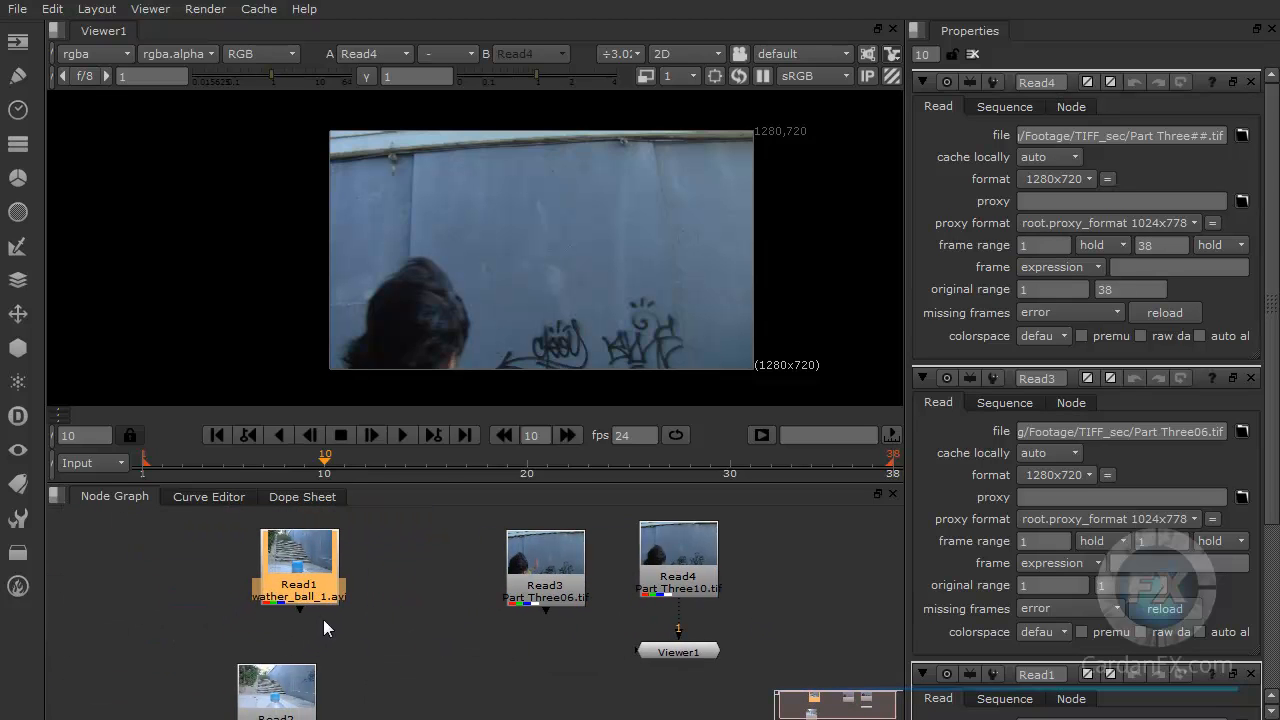
left_click_drag(301, 609, 654, 652)
left_click_drag(377, 617, 307, 570)
key("1")
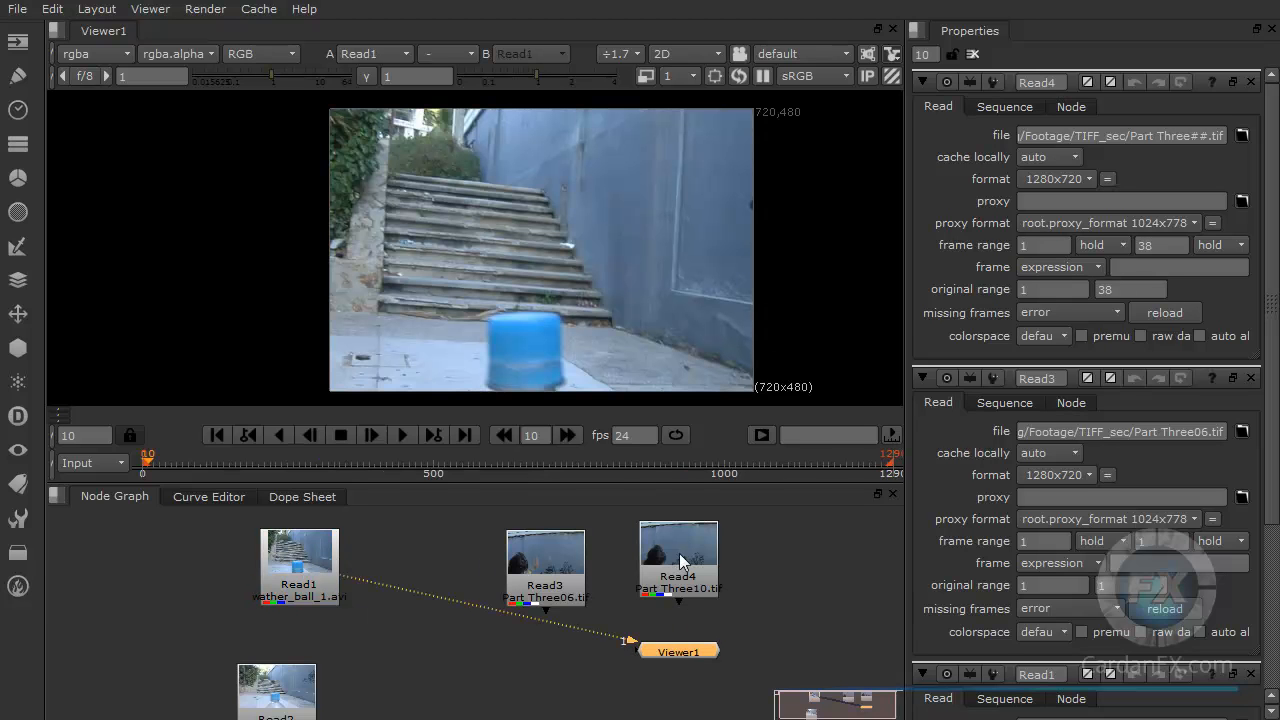
Step: Reposition the Viewer node and the wather_ball_1.avi Read node in the node graph
left_click_drag(668, 652, 438, 679)
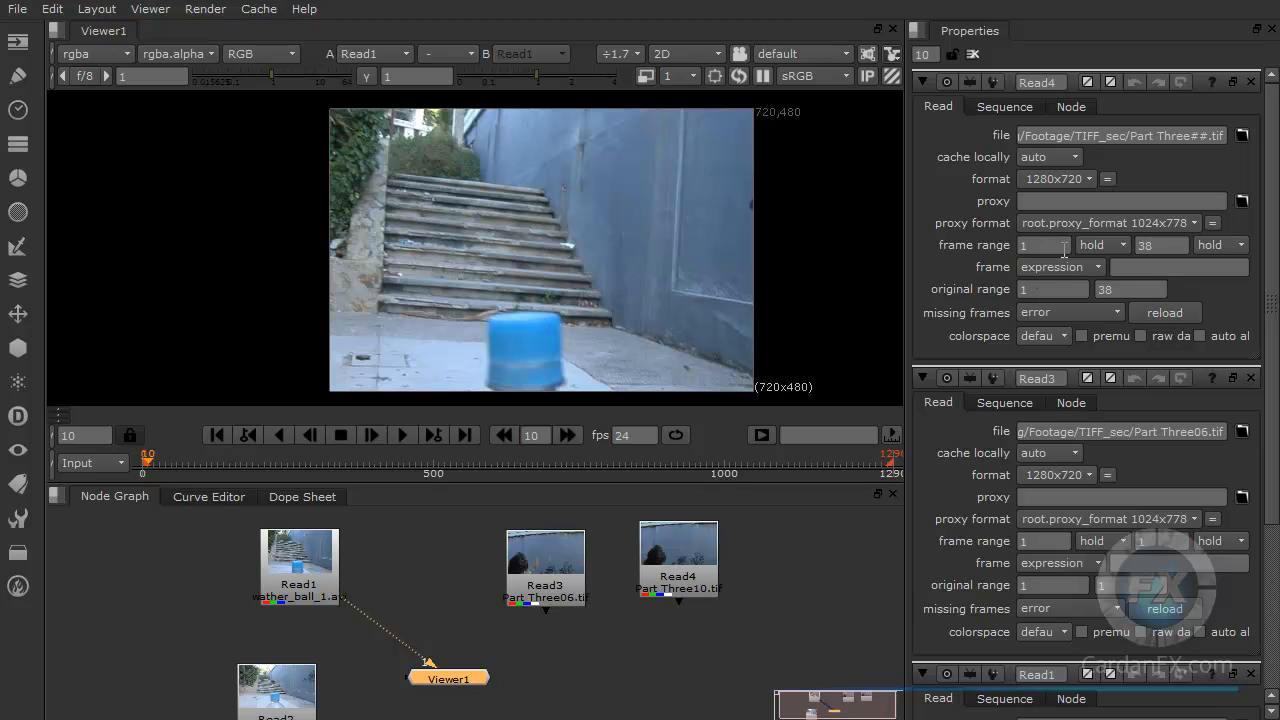
double_click(1060, 82)
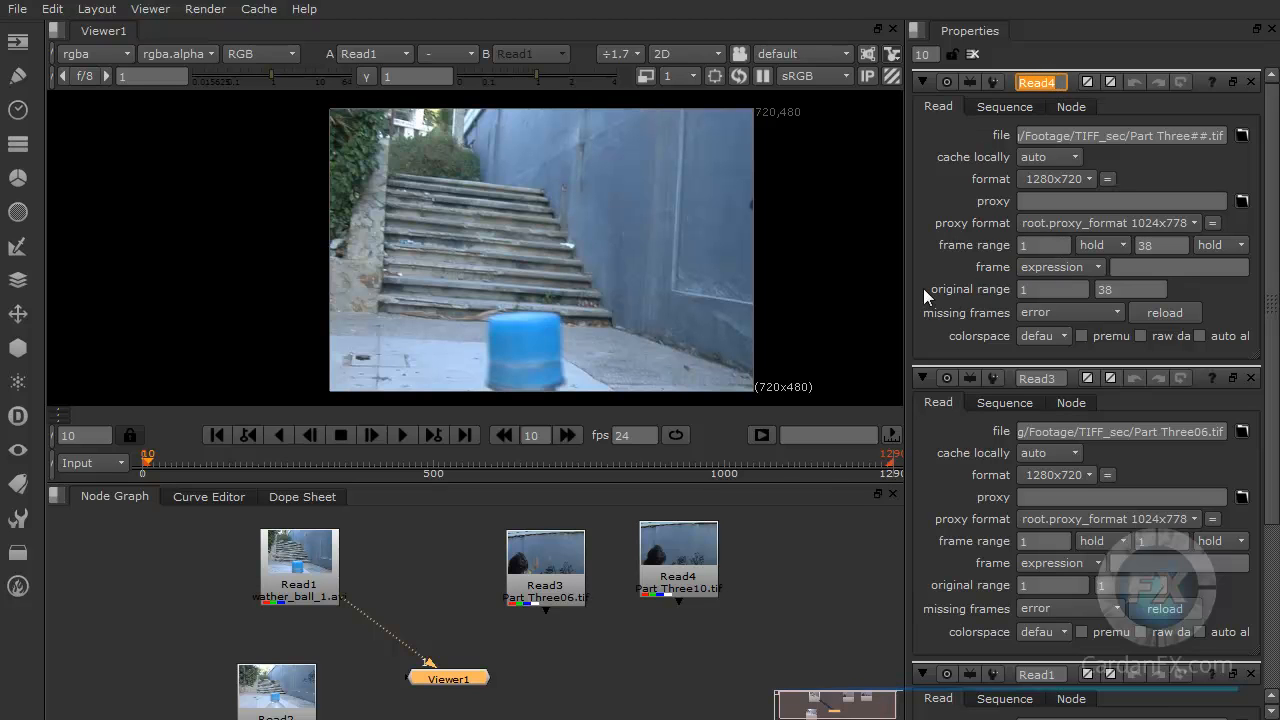
left_click(1036, 288)
key("Tab")
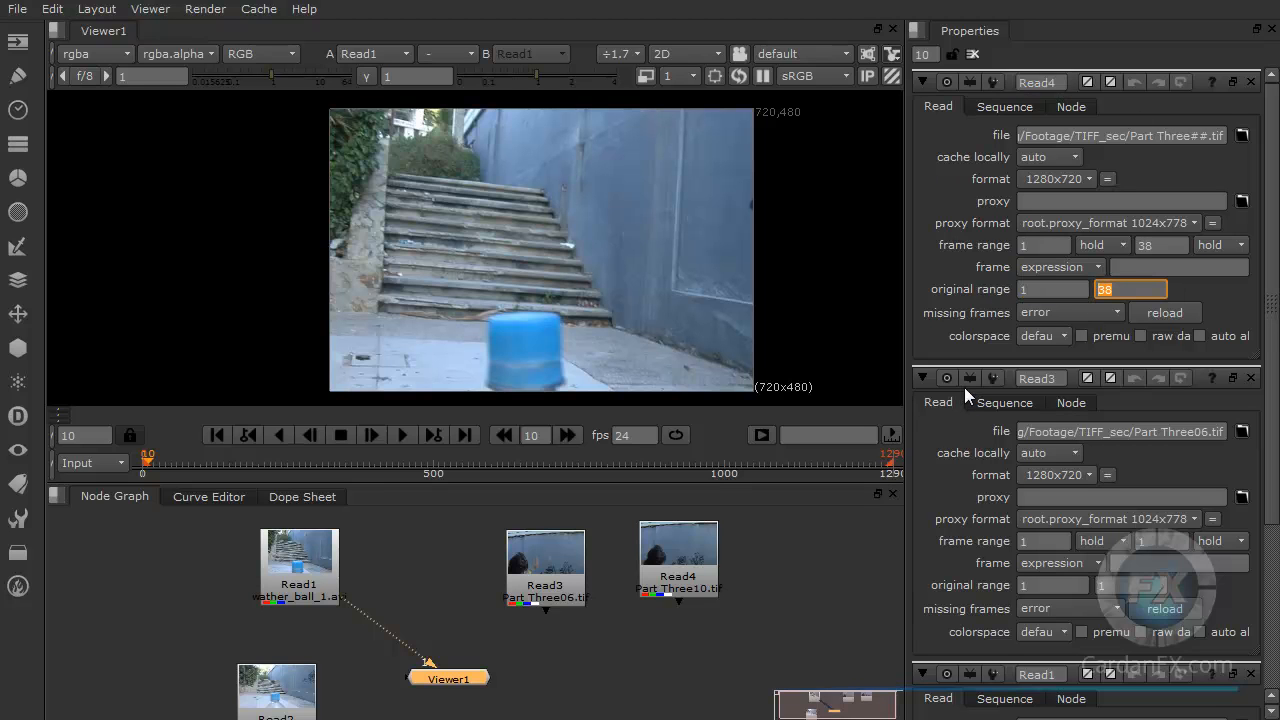
left_click(285, 572)
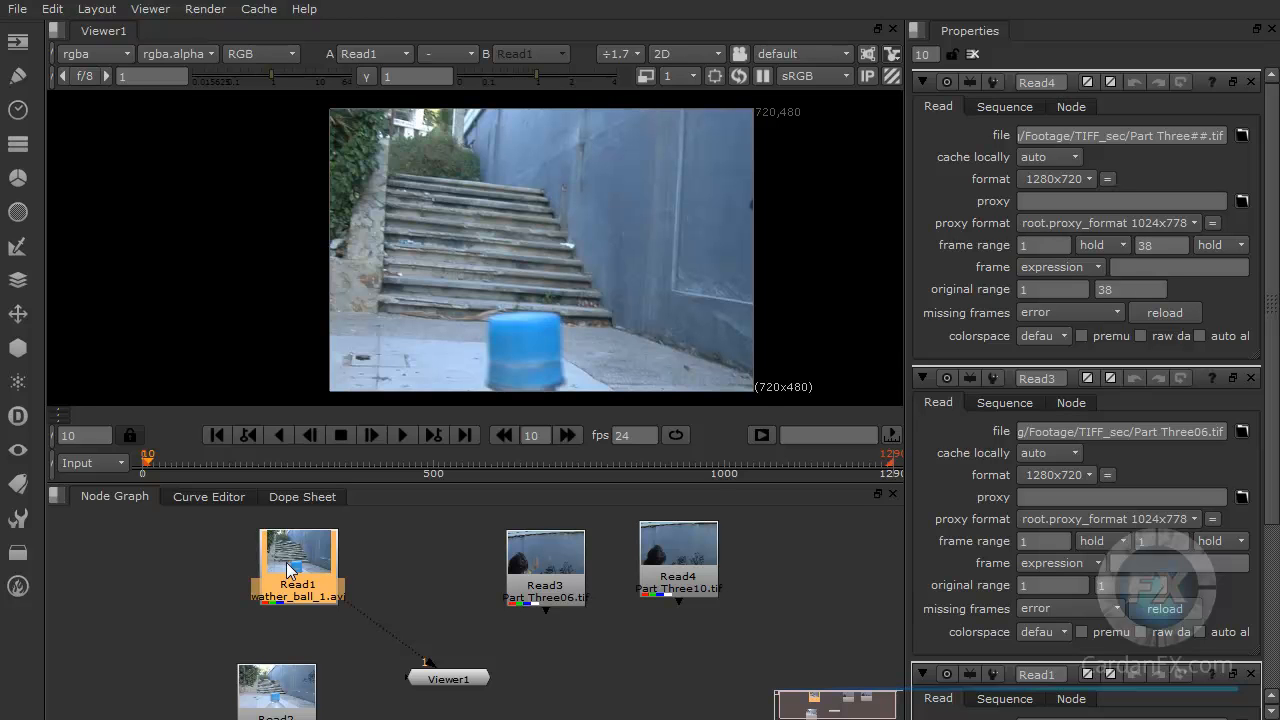
left_click_drag(293, 565, 359, 565)
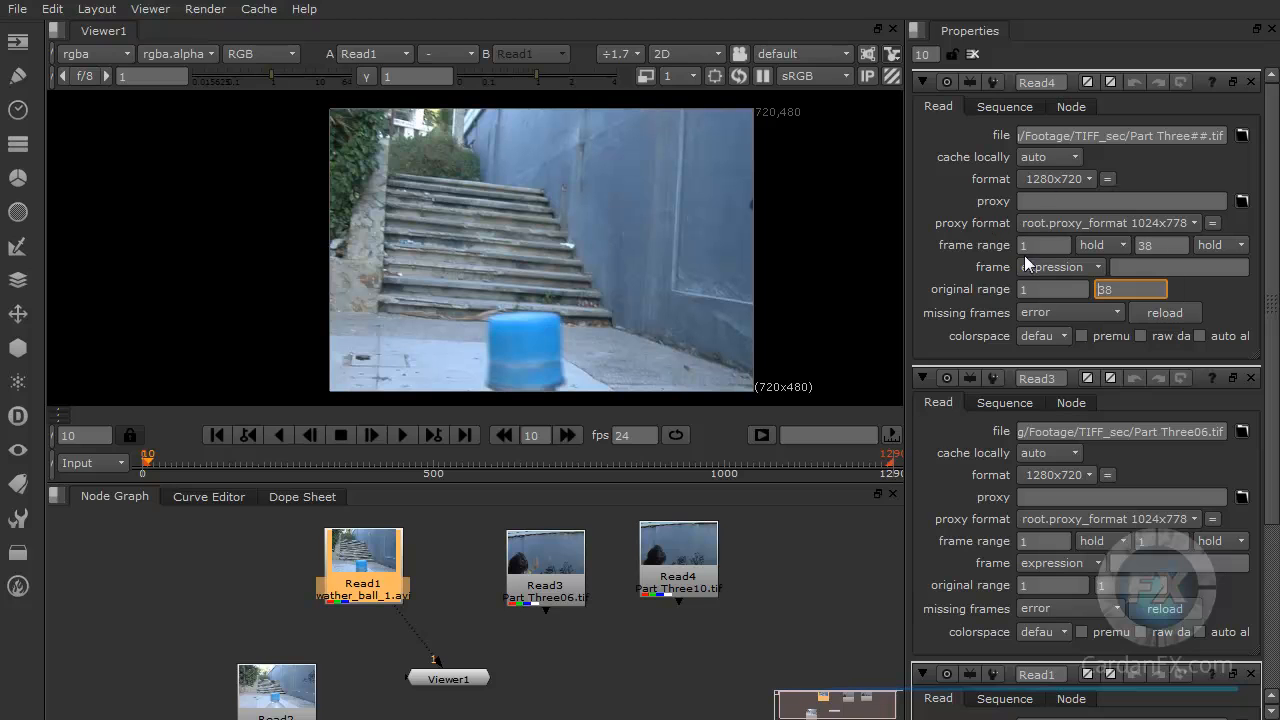
Step: Open the wather_ball_1.avi Read node's properties and inspect its name and frame range fields
double_click(367, 560)
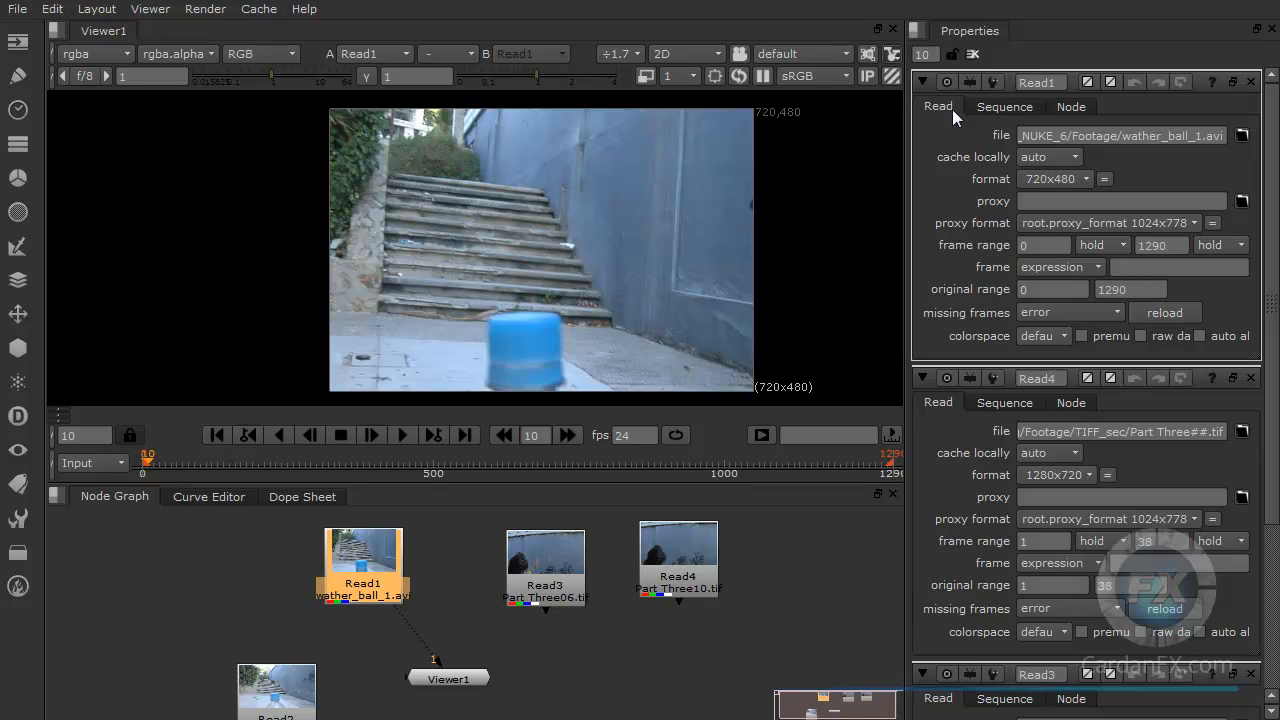
double_click(1056, 82)
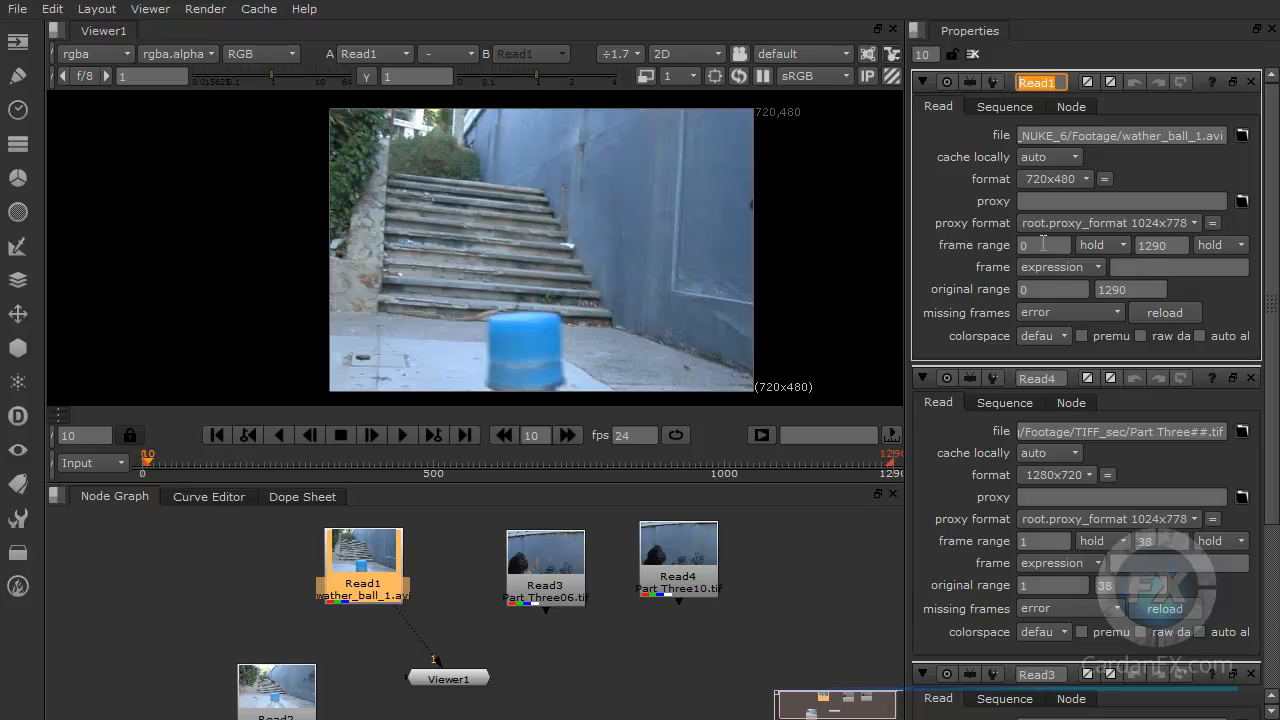
double_click(1158, 245)
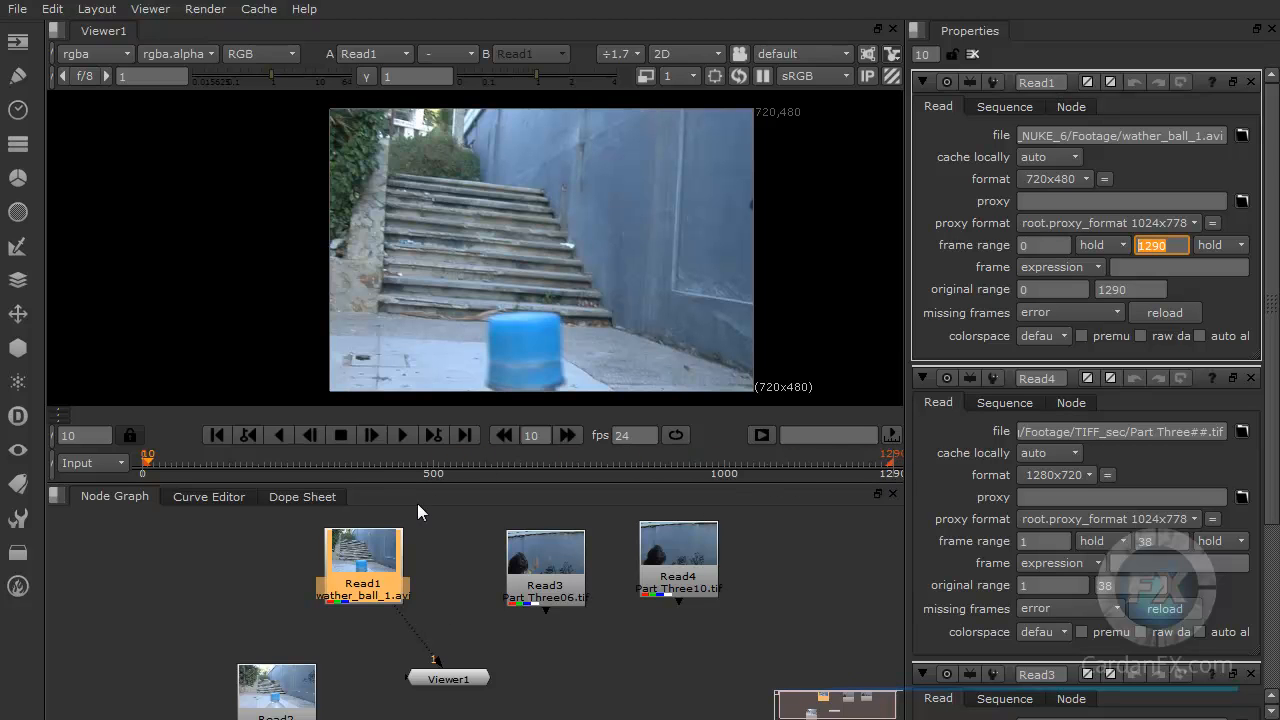
Step: Connect the viewer to the Read4 TIF sequence node and switch the timeline range to Global
left_click(677, 580)
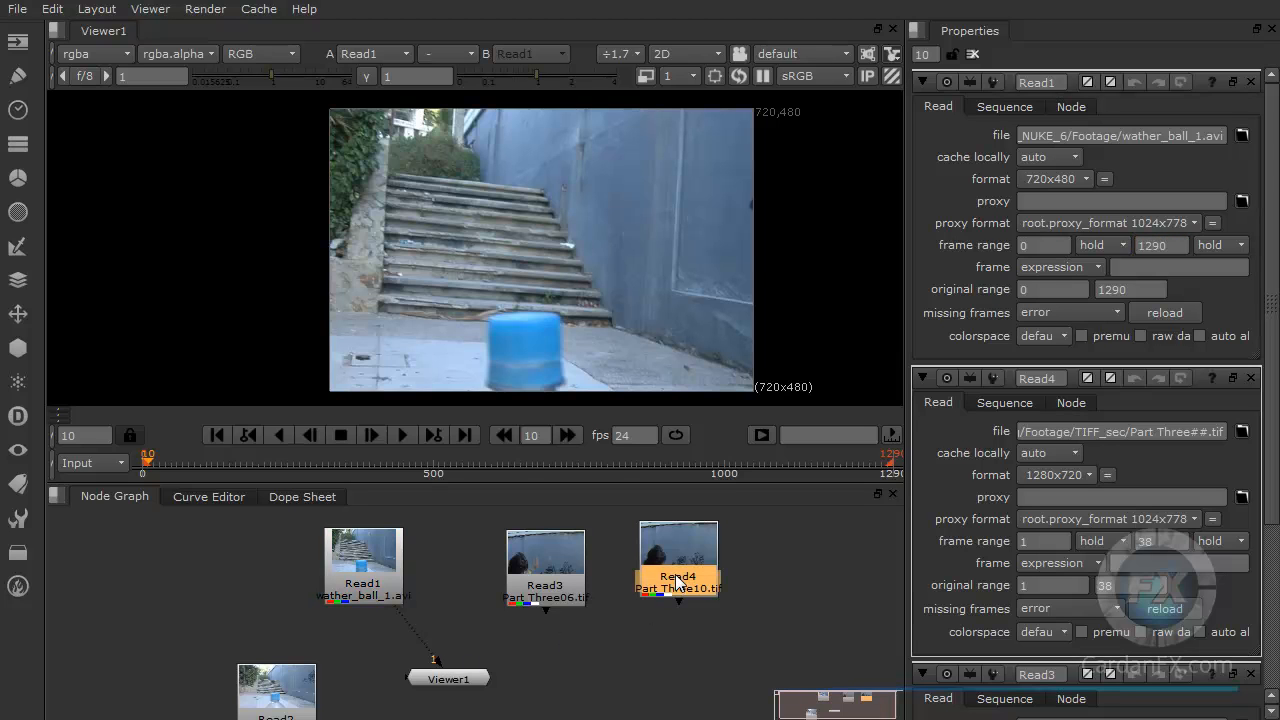
key("1")
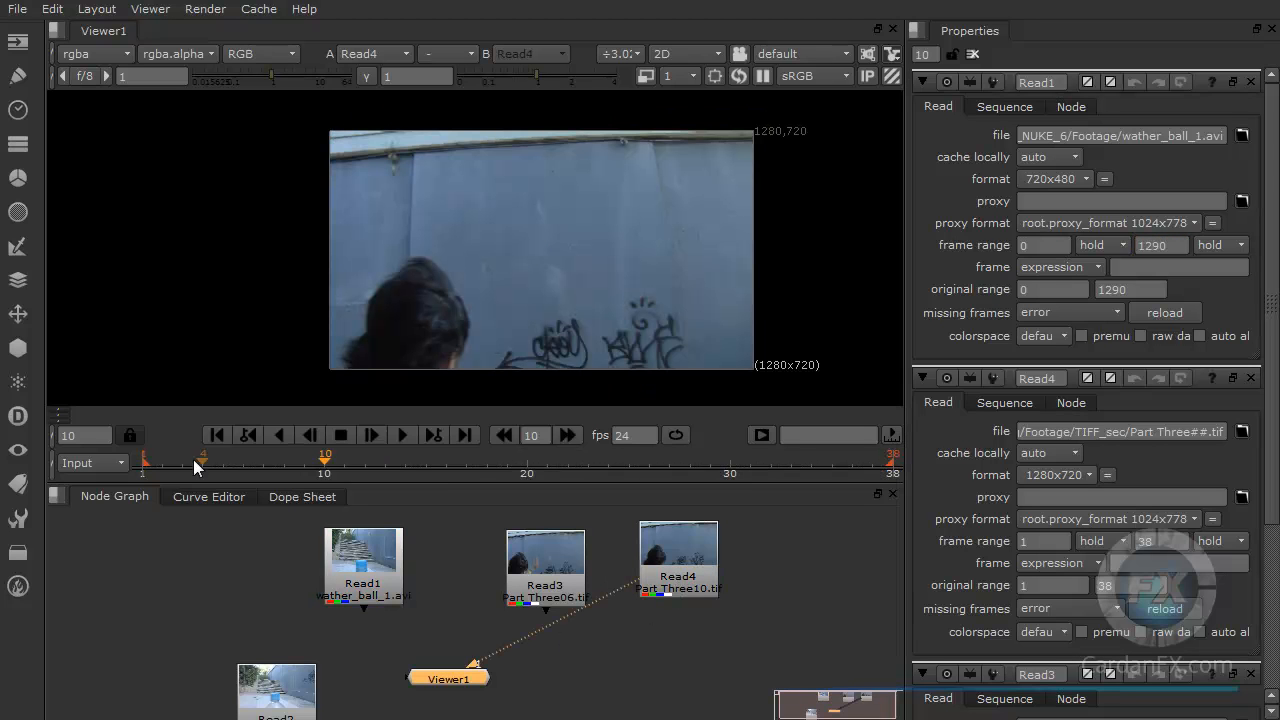
left_click(120, 461)
left_click(110, 445)
Step: Reconnect the viewer to the wather_ball_1.avi Read node and scrub the timeline to frame 13
left_click_drag(504, 656, 376, 572)
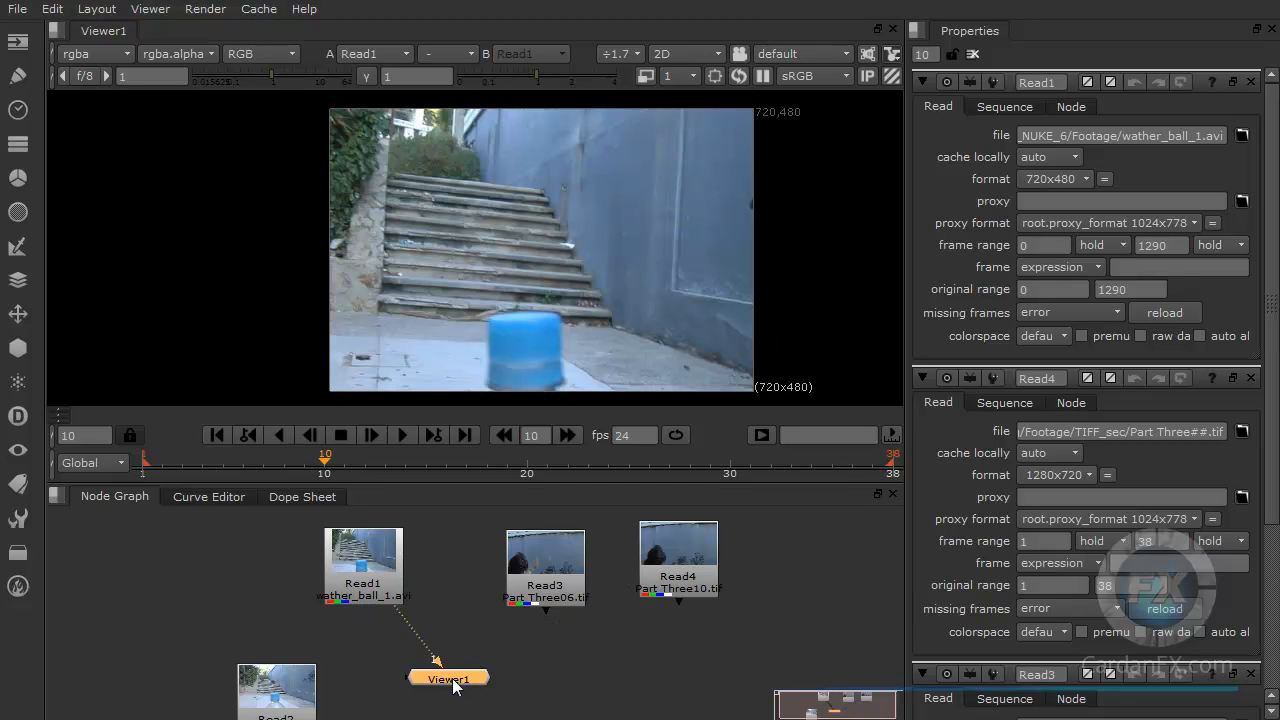
left_click(376, 572)
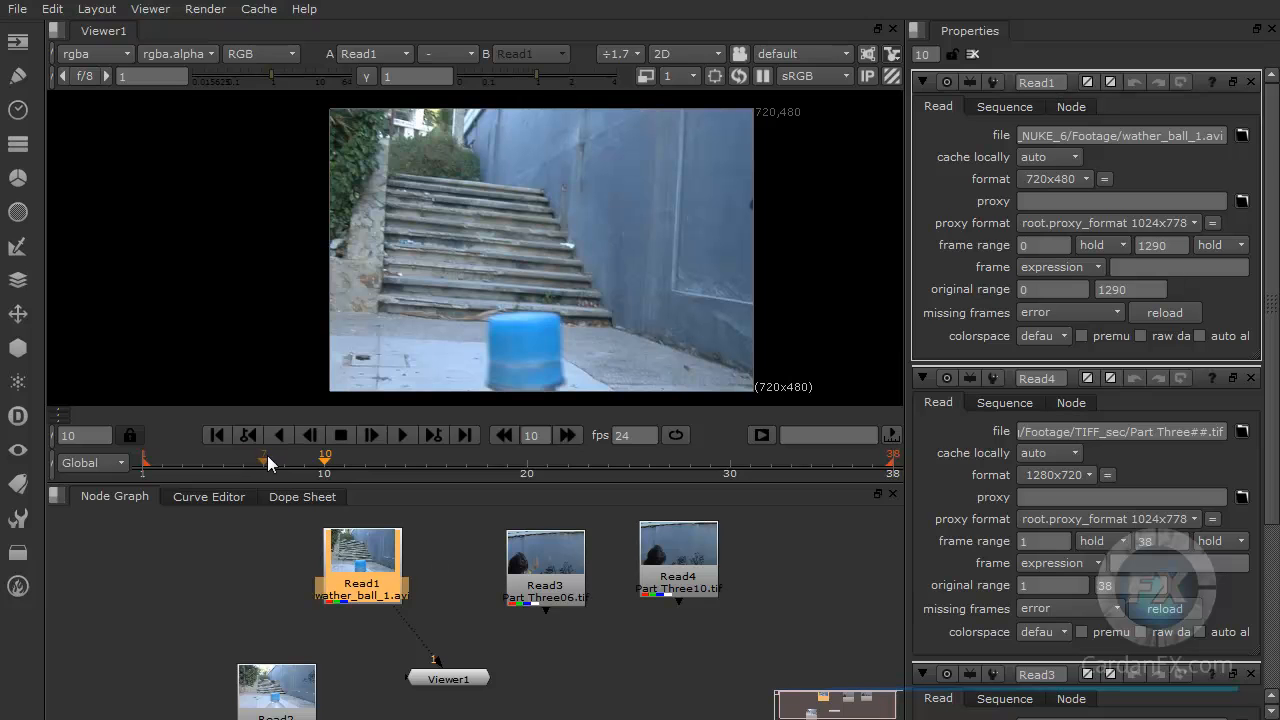
left_click_drag(167, 458, 386, 458)
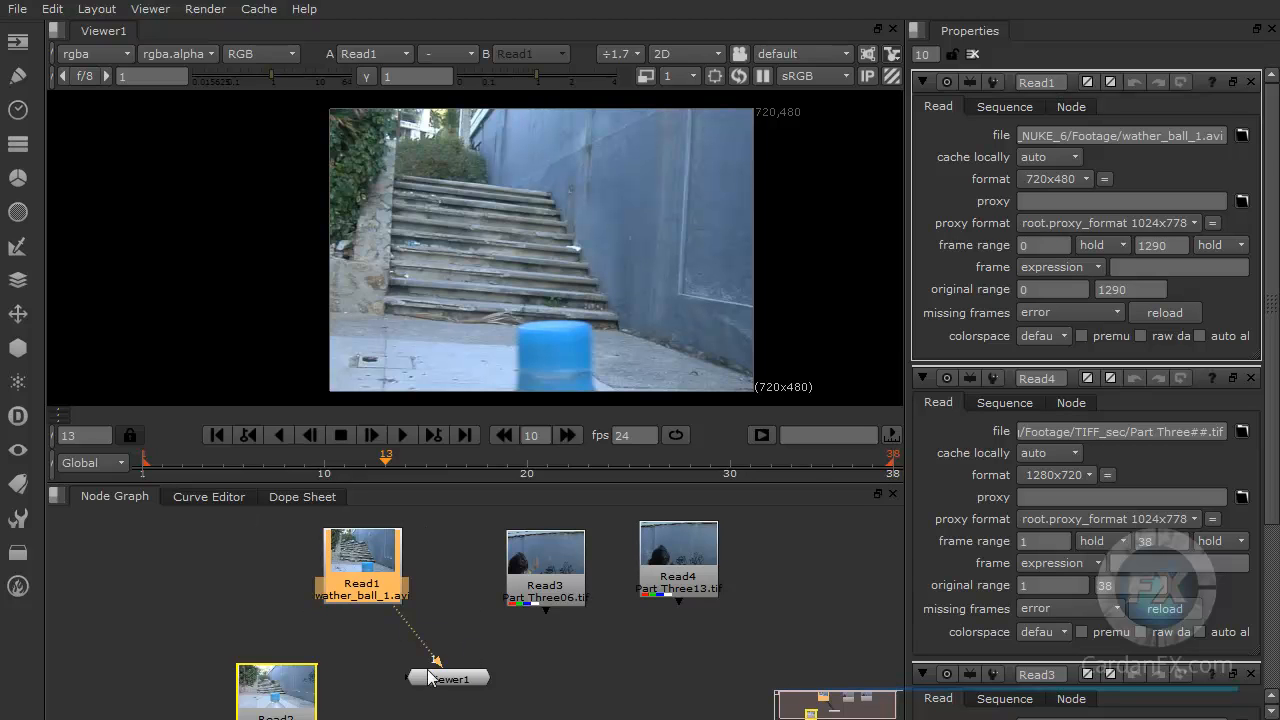
Step: Switch the timeline range back to Input and shift the Viewer and wather_ball_1.avi Read nodes leftward
left_click(93, 462)
left_click(105, 488)
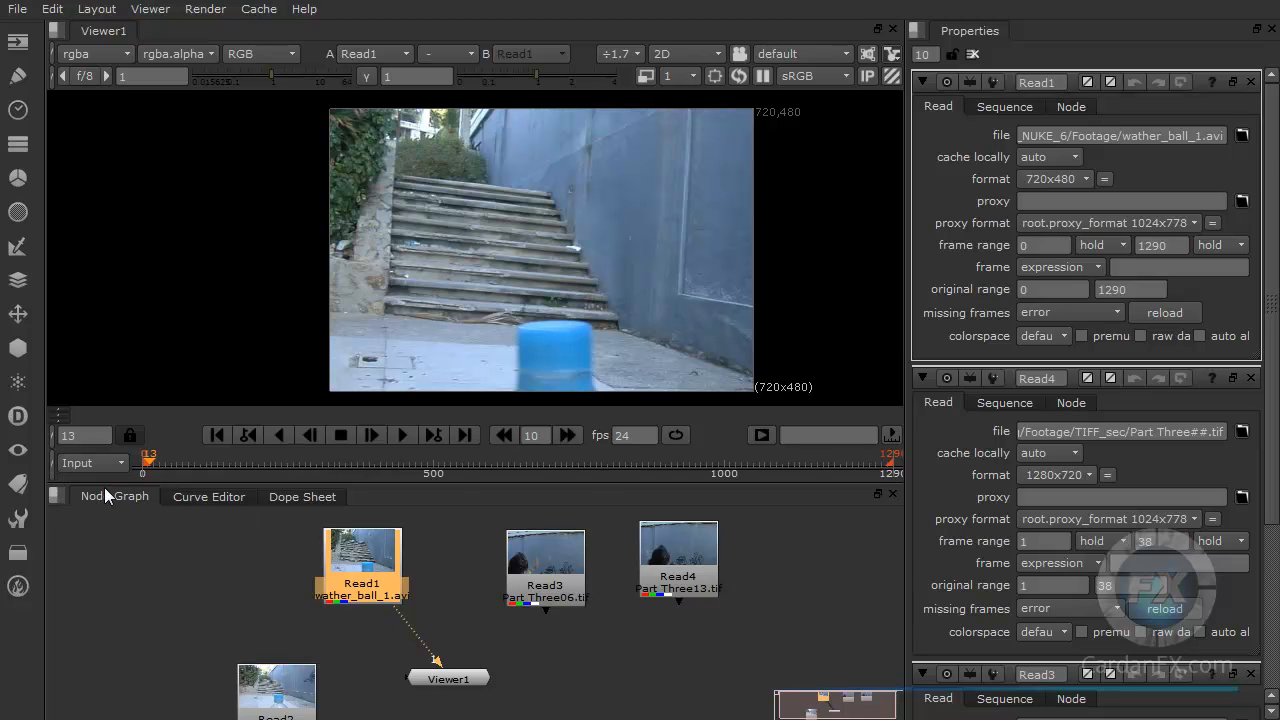
mouse_move(454, 683)
left_mouse_down()
mouse_move(477, 666)
mouse_move(443, 678)
left_mouse_up()
left_click_drag(370, 566, 334, 561)
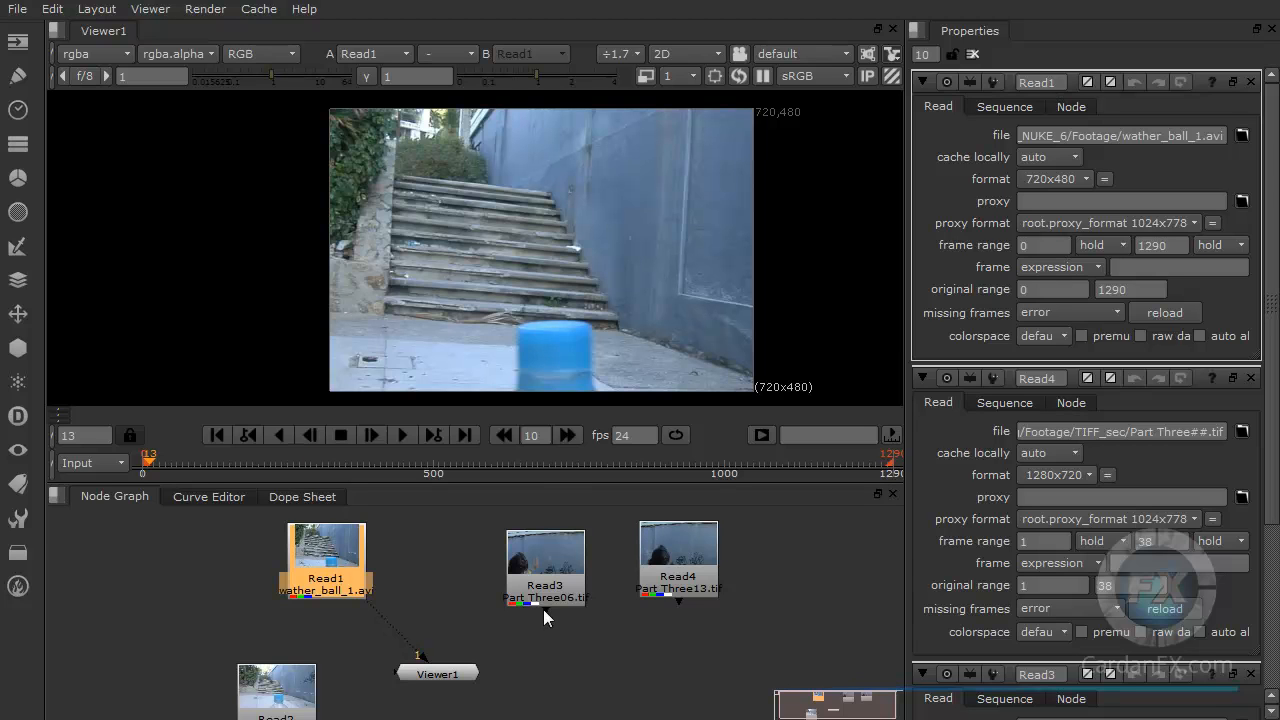
Step: Move the Read3 TIF node left, place the Viewer under it, and connect the viewer to Read3
left_click(690, 580)
left_click(543, 578)
left_click_drag(546, 588, 520, 589)
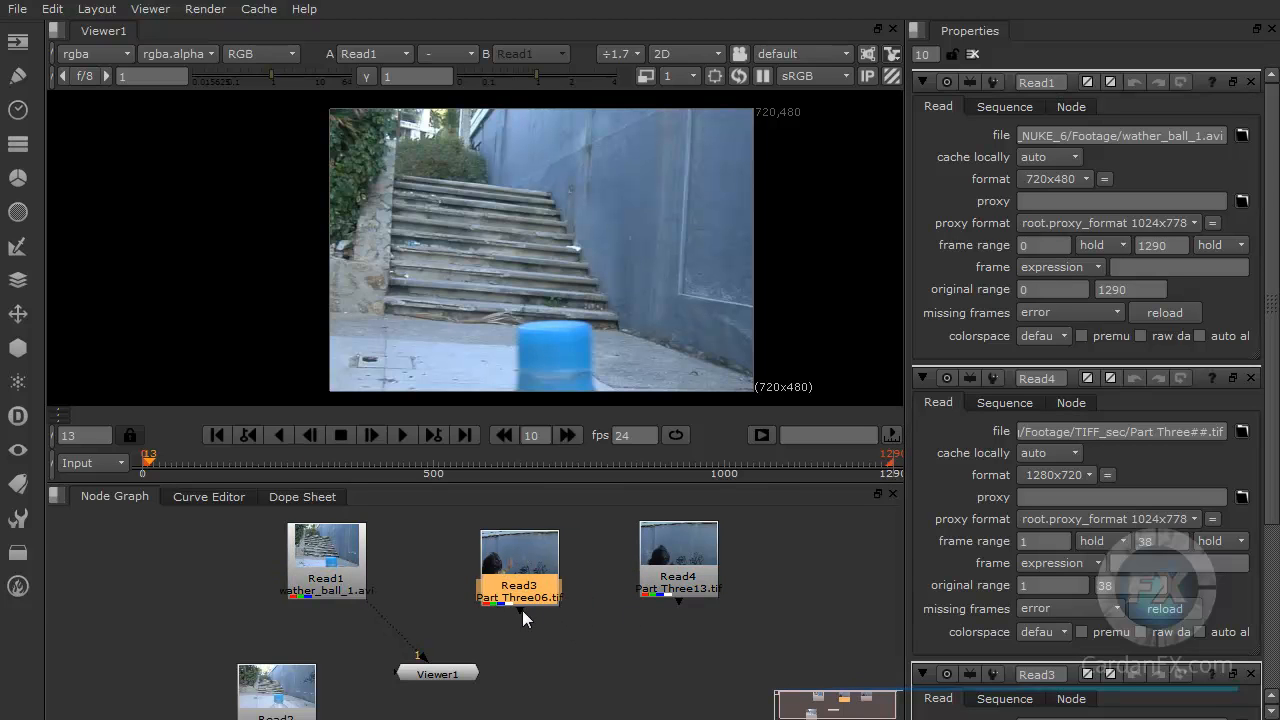
left_click_drag(422, 655, 512, 675)
key("1")
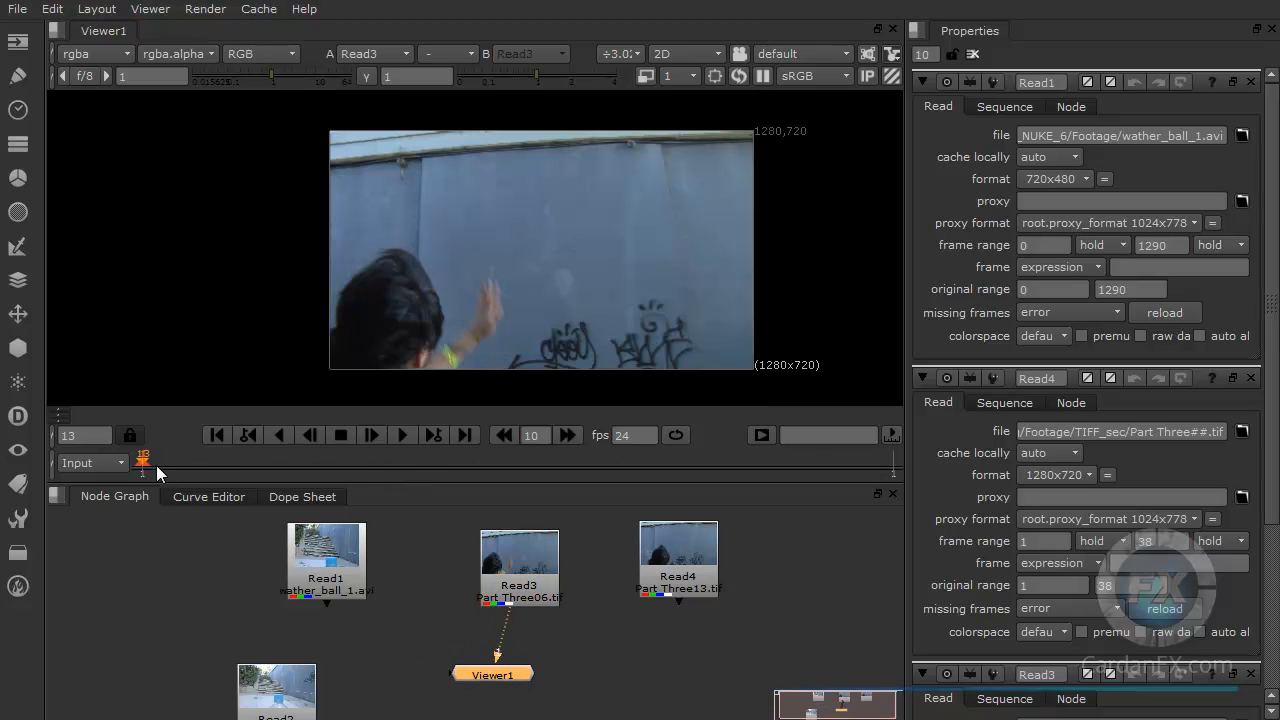
Step: Align the Read3 and Read4 nodes, then move the Viewer under Read4 and connect it to the TIF sequence
left_click_drag(554, 569, 506, 558)
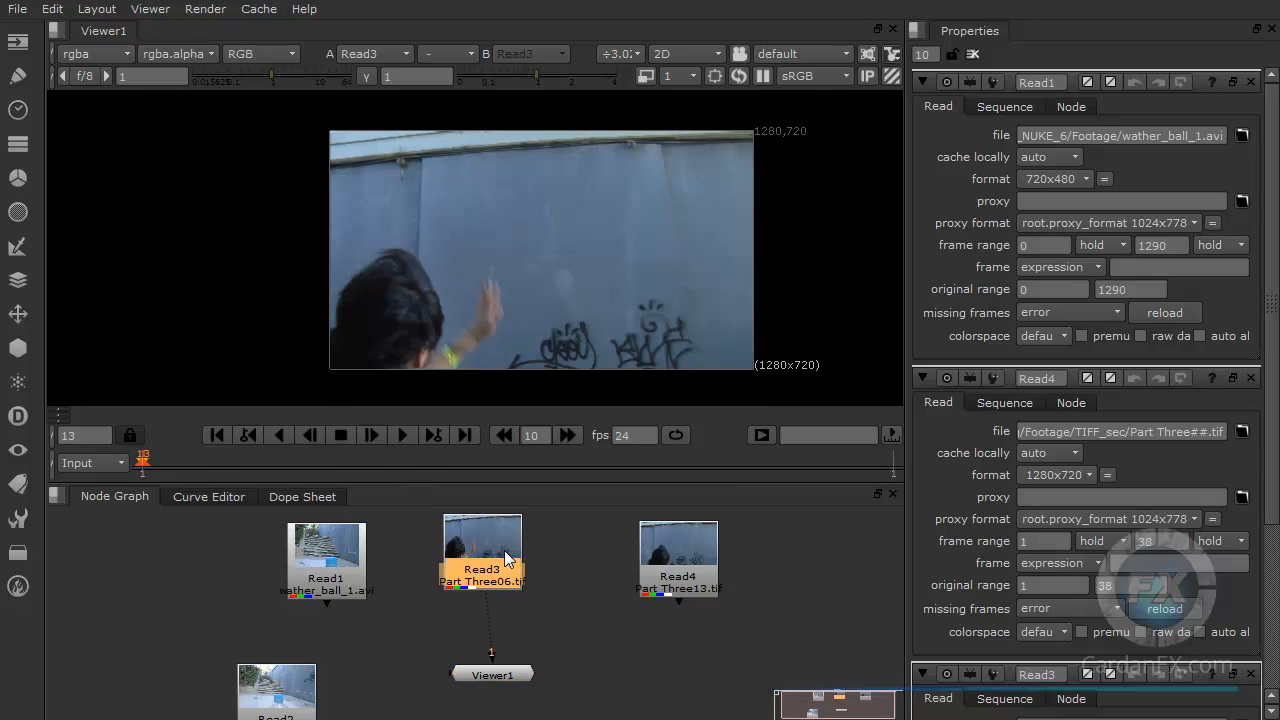
left_click_drag(652, 577, 605, 568)
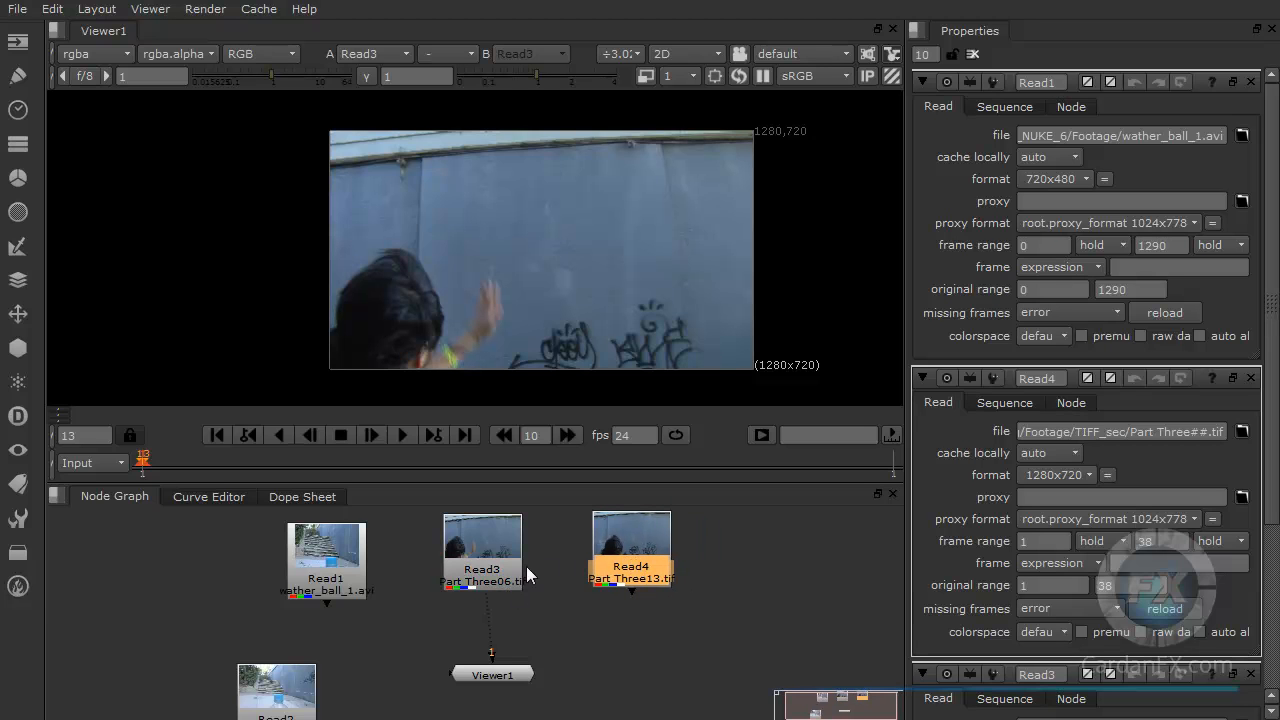
left_click_drag(518, 639, 530, 636)
left_click_drag(626, 594, 506, 670)
left_click_drag(518, 672, 616, 660)
left_click_drag(622, 552, 637, 569)
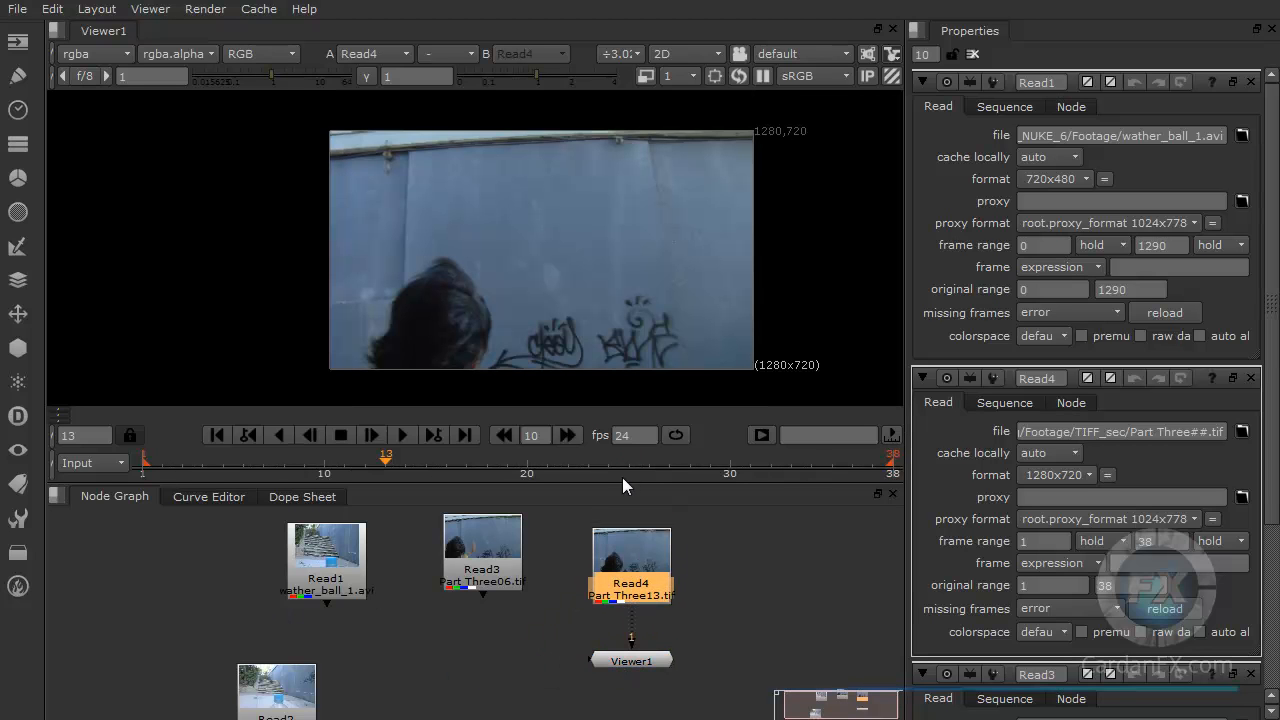
Step: Switch to Explorer, open the Monster Concept folder, and drag Monster2.BMP into the node graph as a Read node
key("alt+Tab")
left_click_drag(1279, 0, 1097, 14)
key("BackSpace")
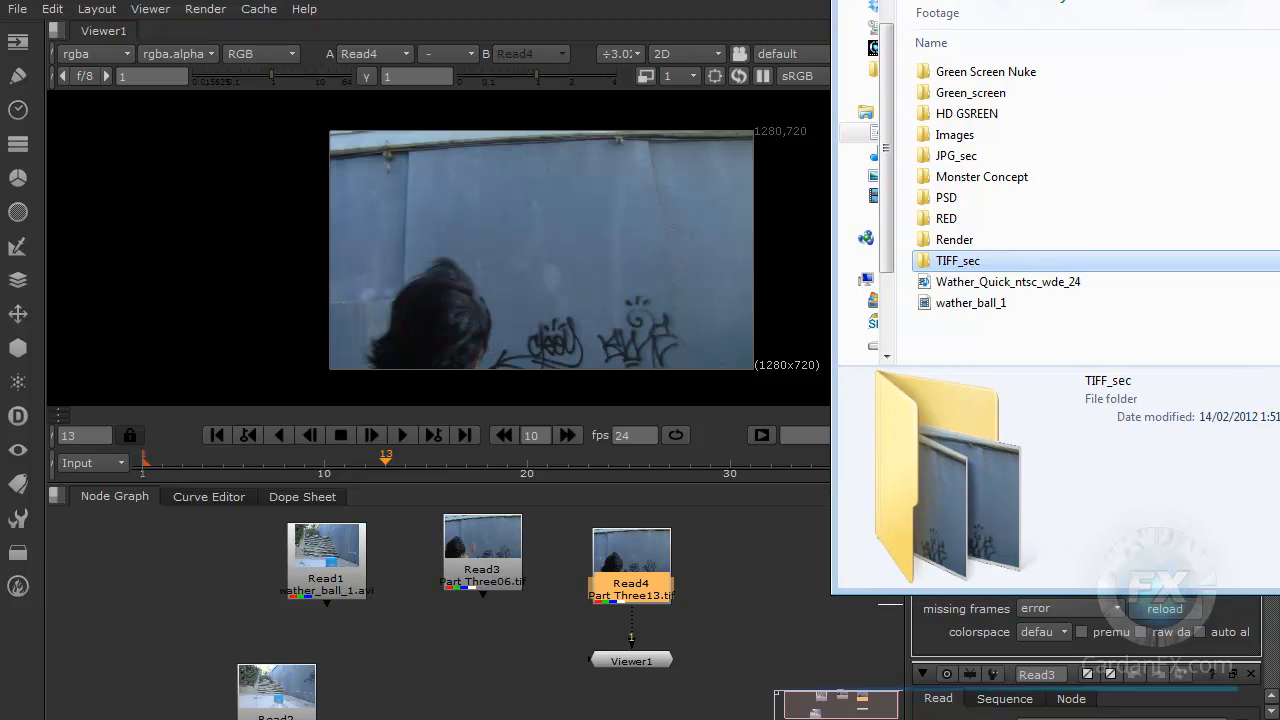
left_click(962, 177)
double_click(962, 177)
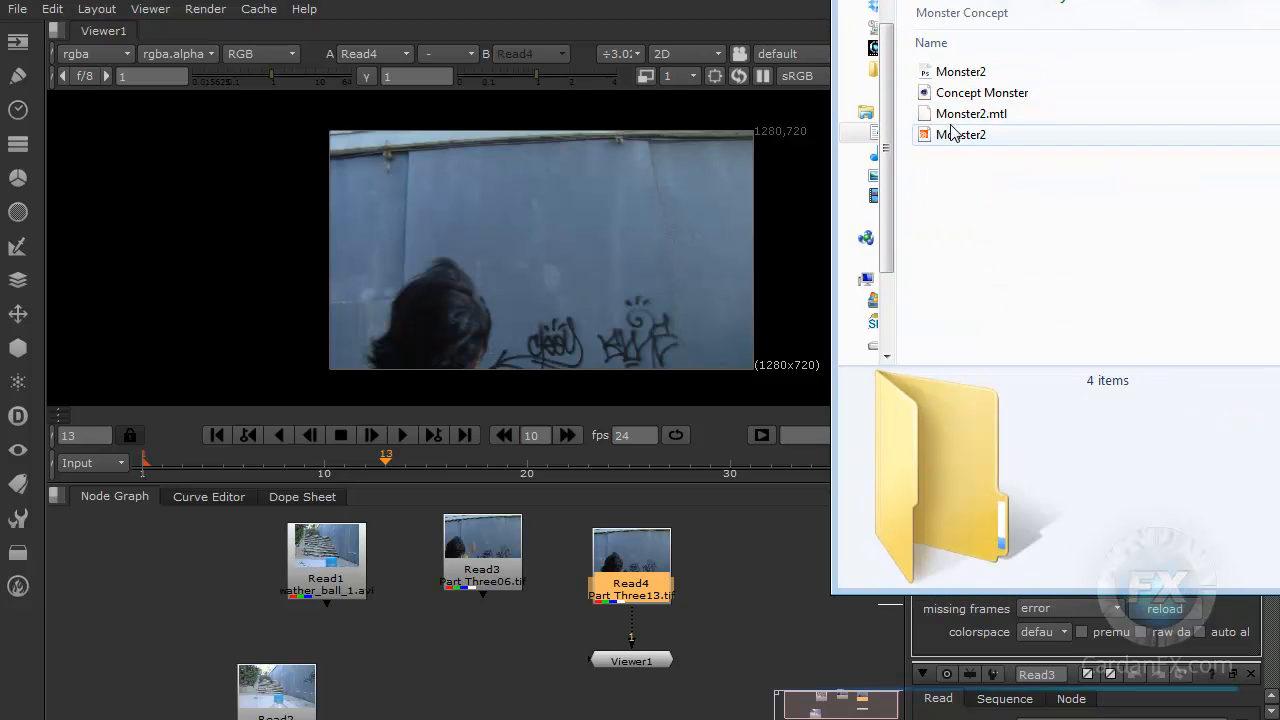
left_click(946, 72)
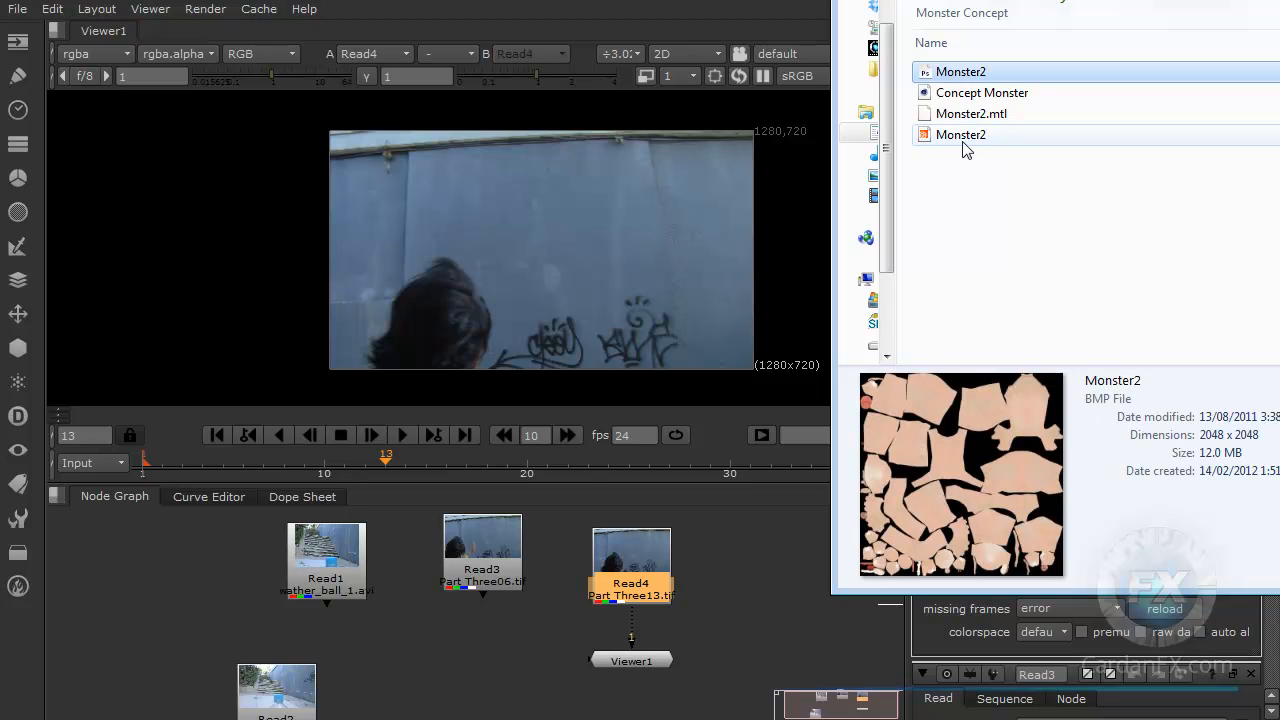
left_click_drag(948, 77, 467, 617)
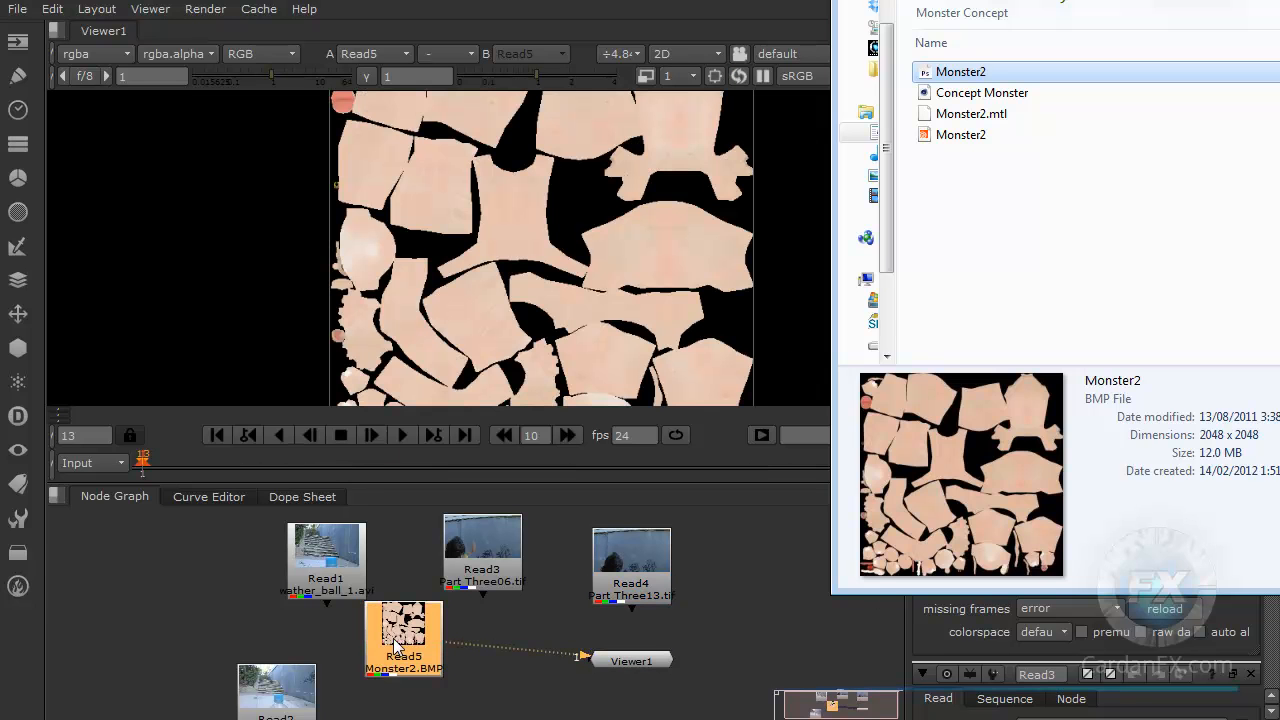
left_click_drag(408, 642, 434, 664)
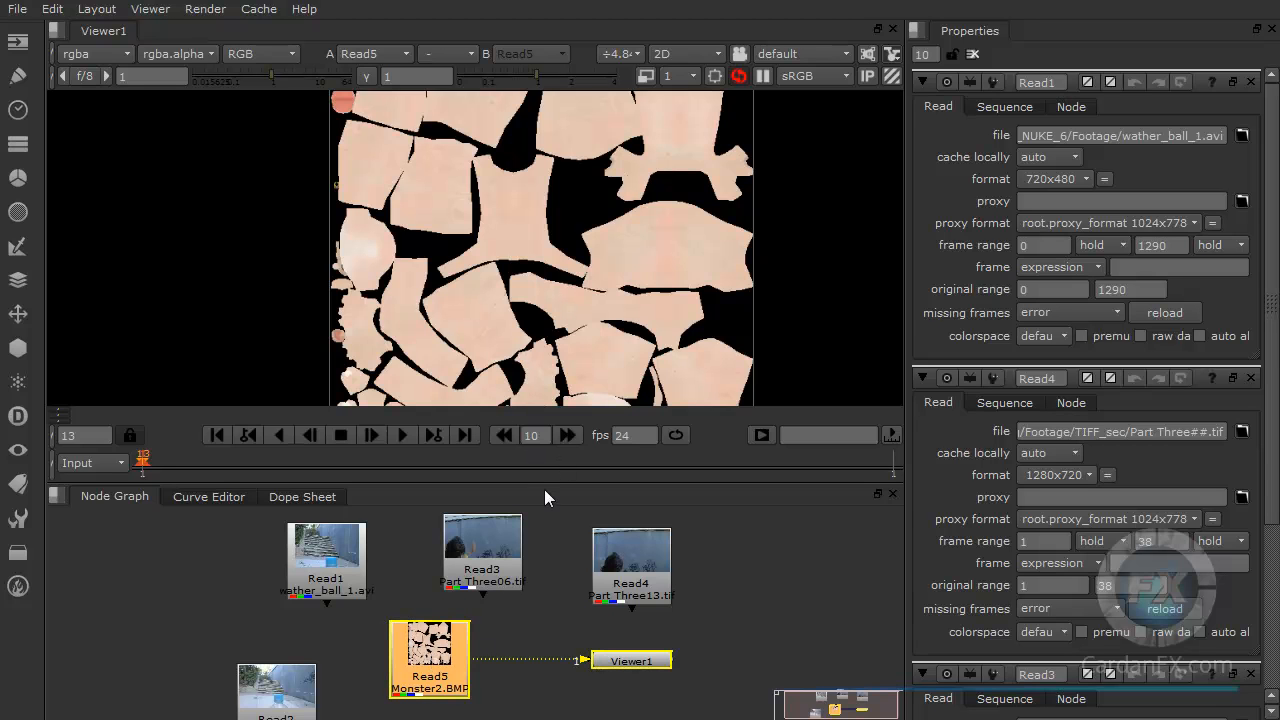
Step: Drag the Concept Monster C4D file from Explorer into the node graph as another Read node
left_click(1139, 245)
key("alt+Tab")
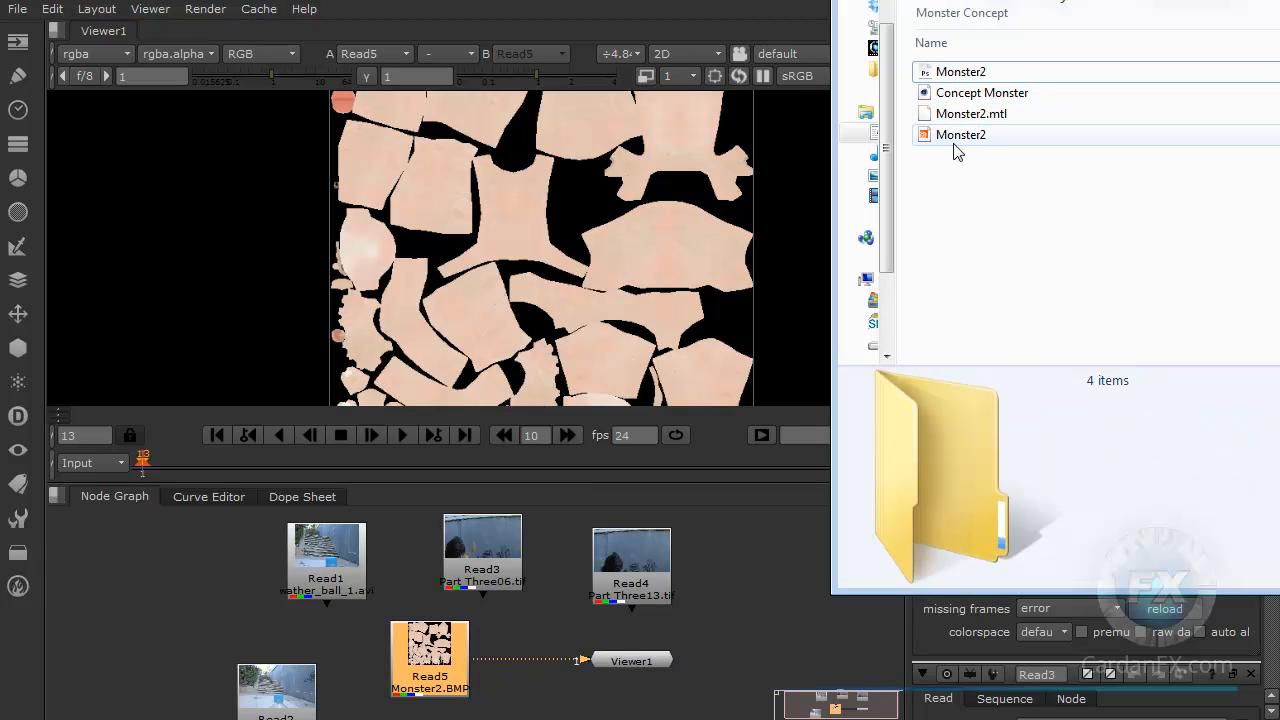
left_click(952, 138)
left_click(955, 117)
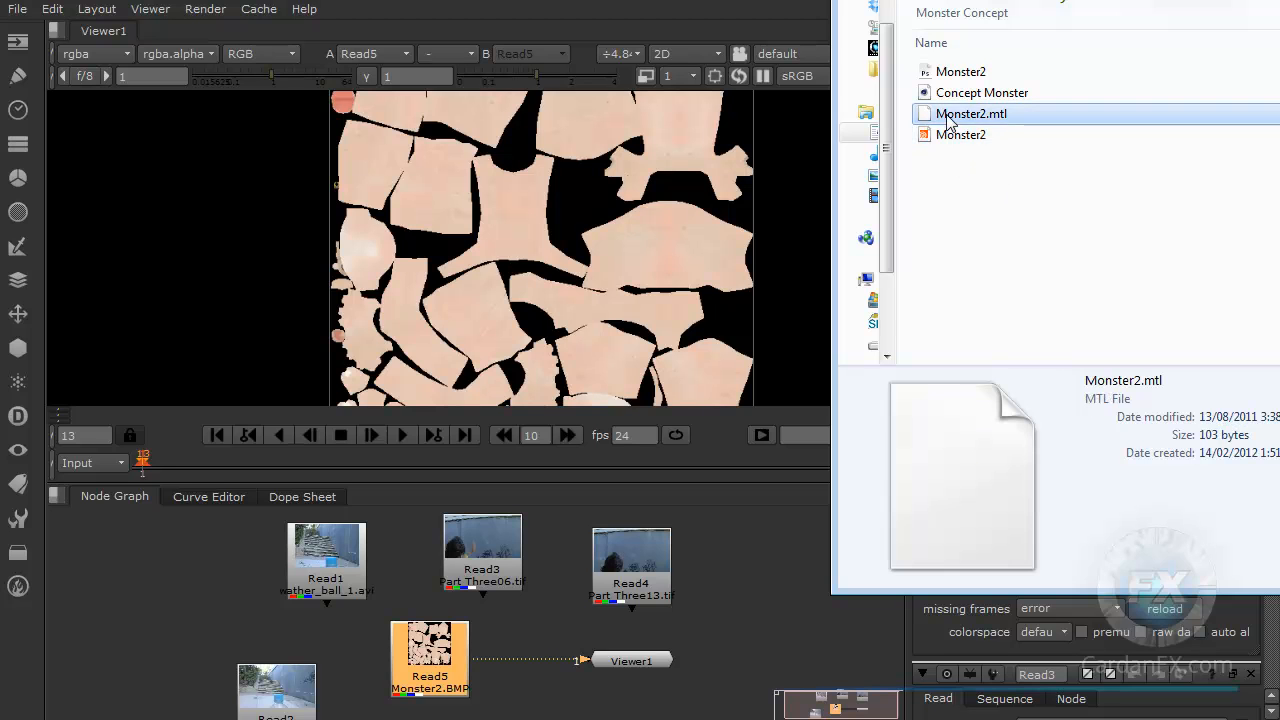
left_click(953, 99)
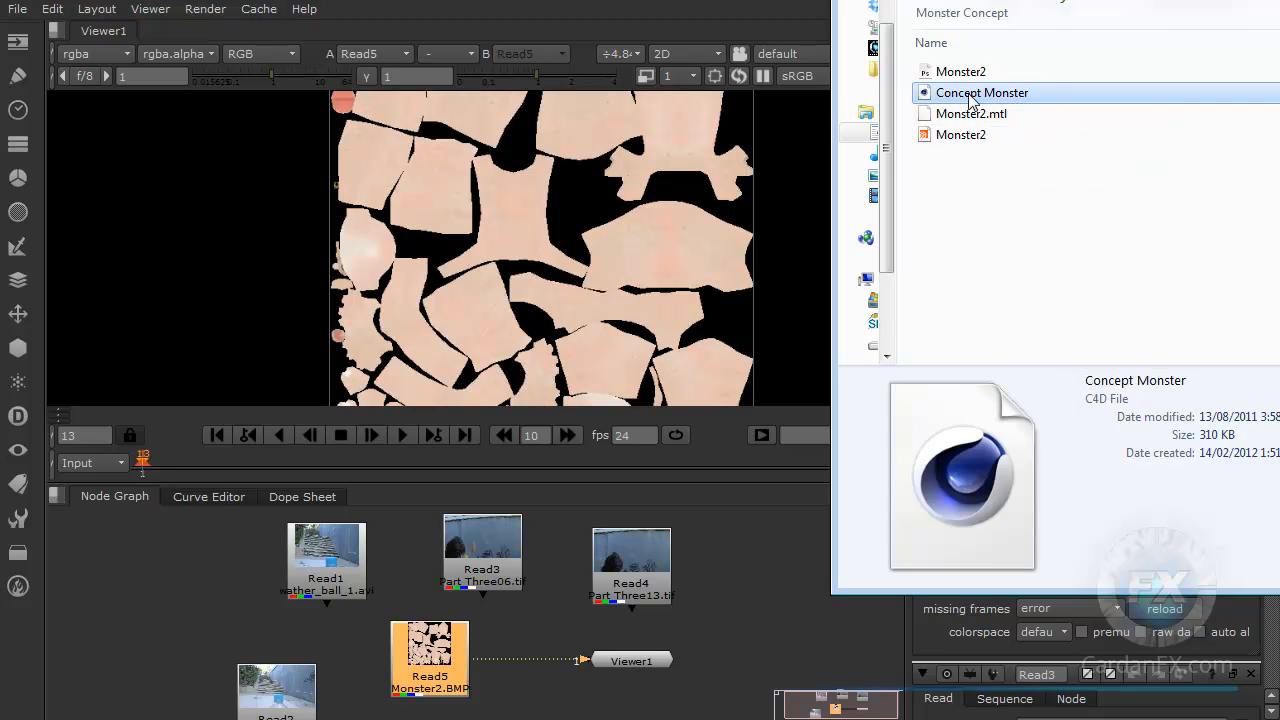
left_click_drag(970, 100, 726, 578)
left_click(726, 660)
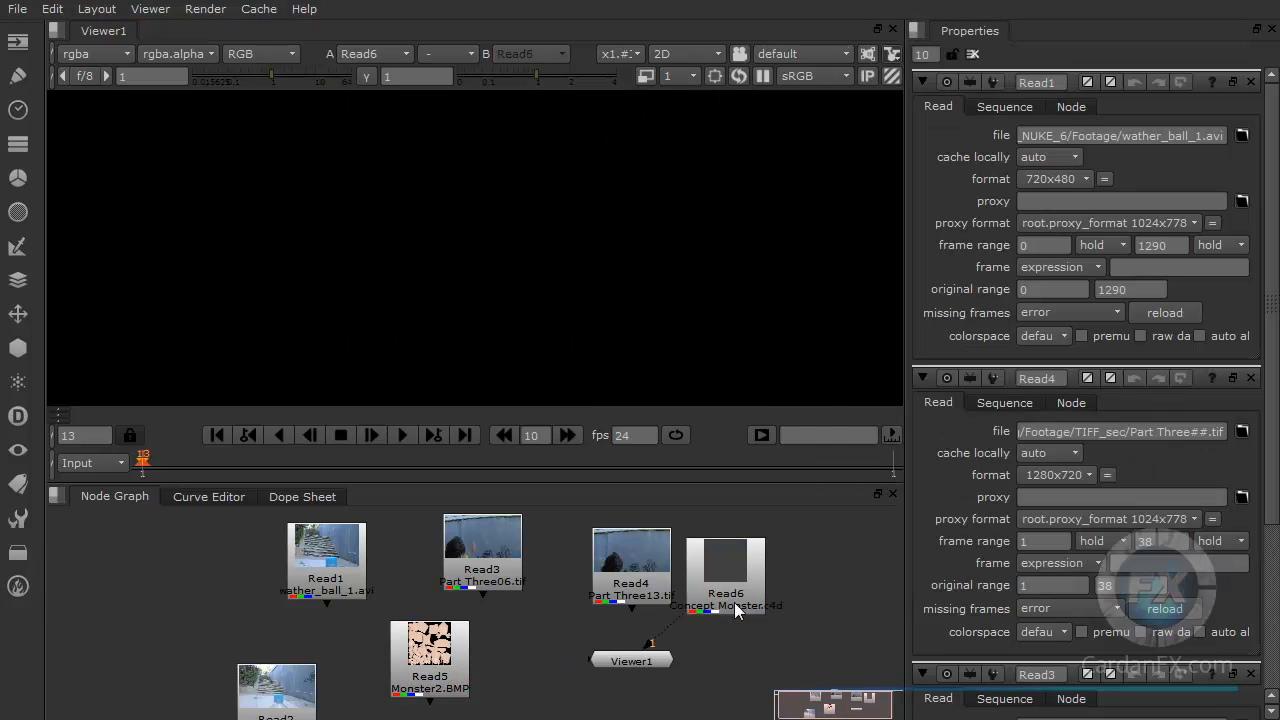
Step: Rearrange the Read4, Concept Monster Read and Viewer nodes in the node graph
left_click_drag(637, 580, 587, 573)
left_click_drag(718, 586, 718, 578)
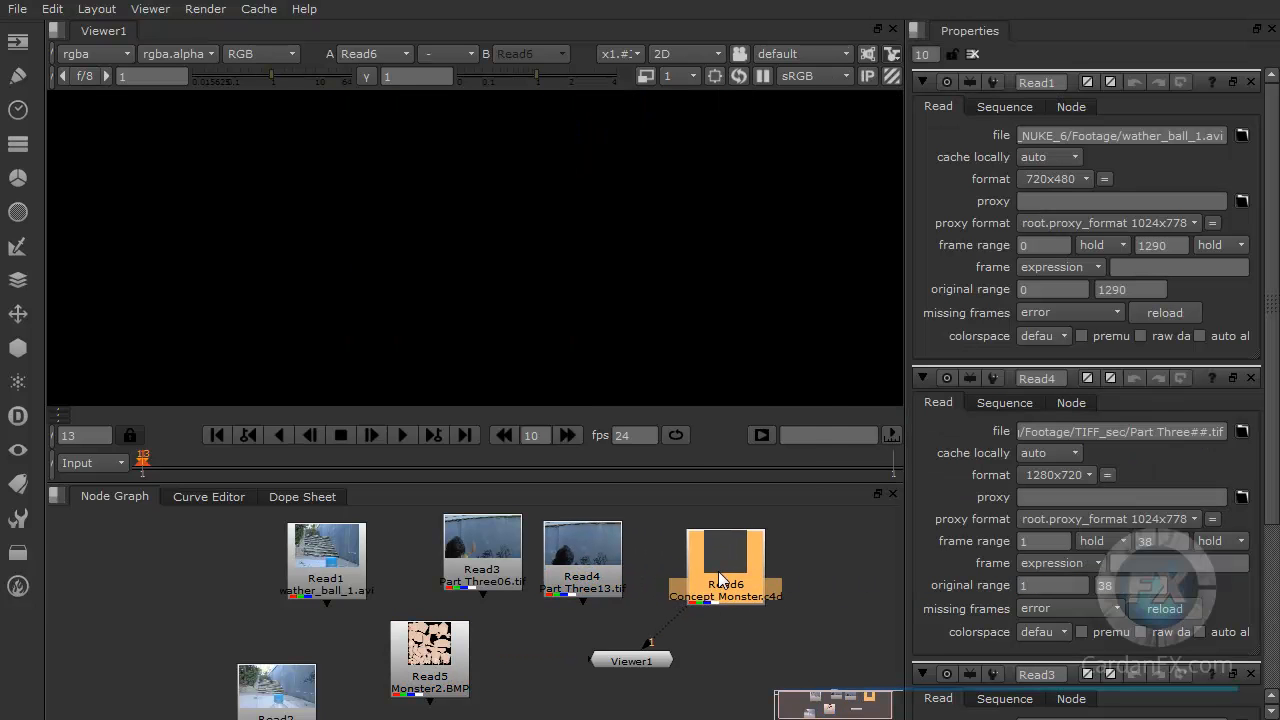
left_click_drag(665, 655, 759, 660)
left_click_drag(707, 612, 707, 597)
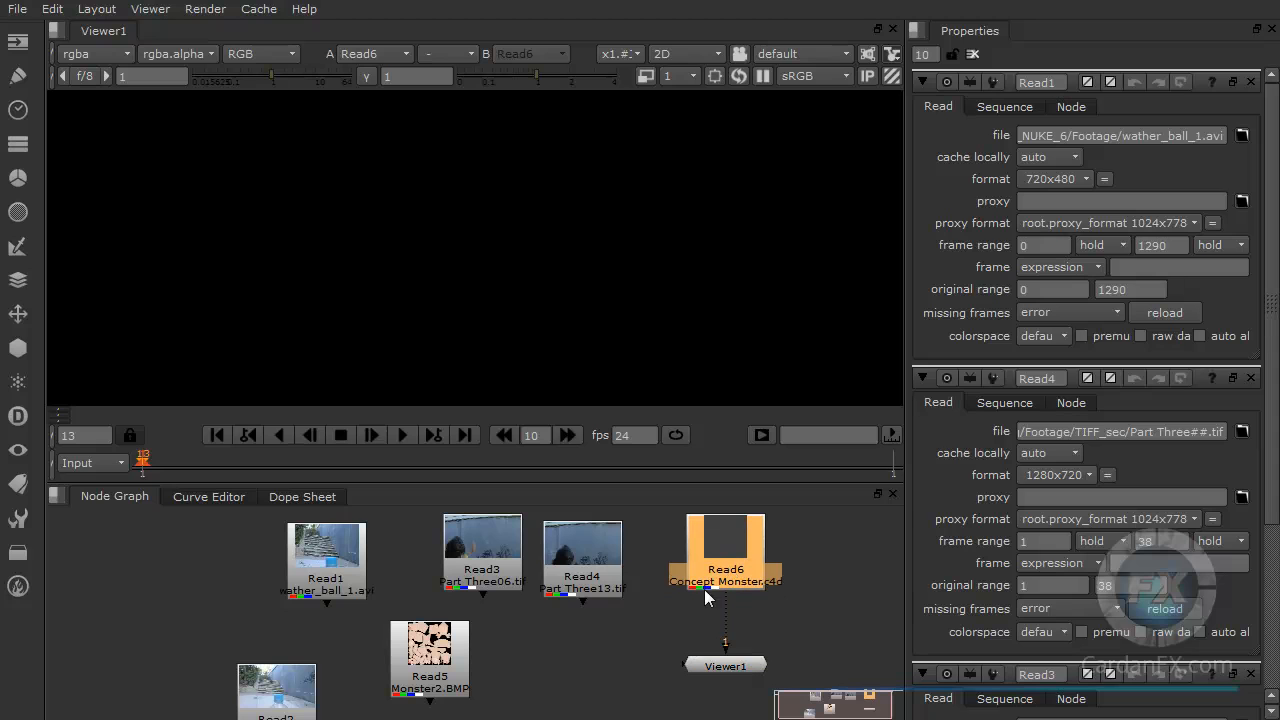
Step: Disconnect and delete the Concept Monster Read node, then move the Viewer node left
left_click(734, 666)
left_click(736, 547)
key("ctrl+d")
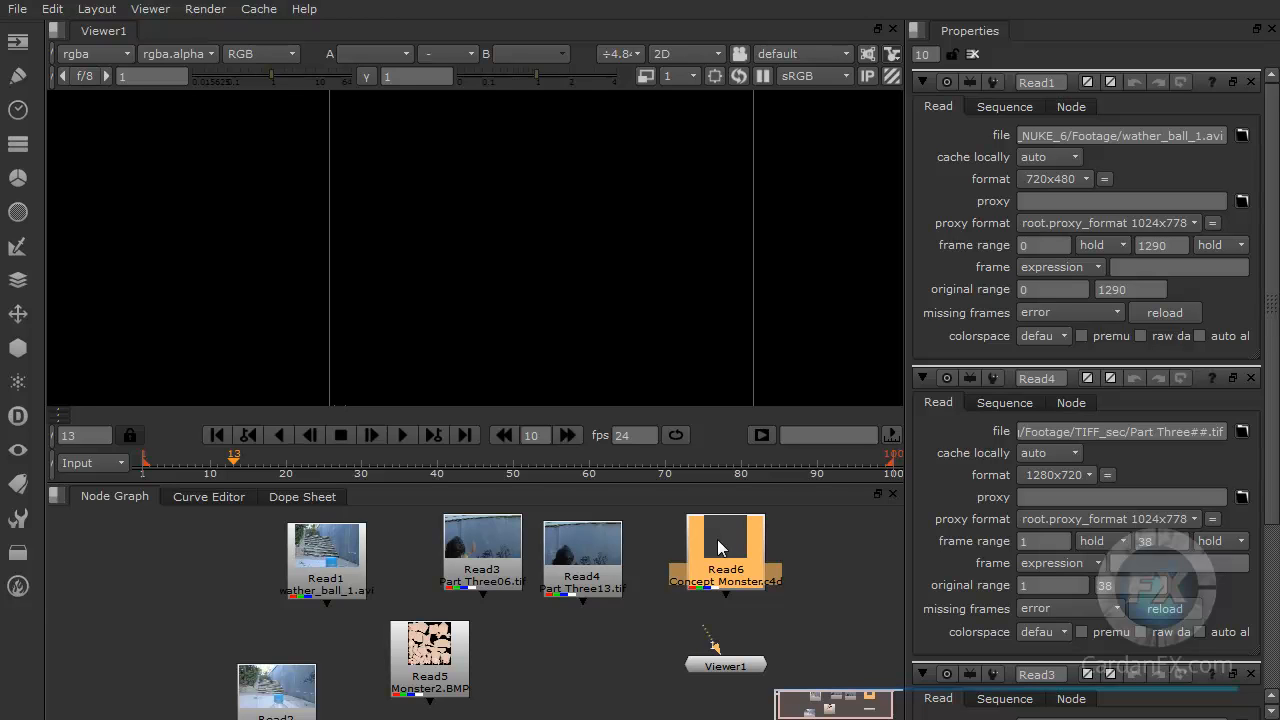
key("Delete")
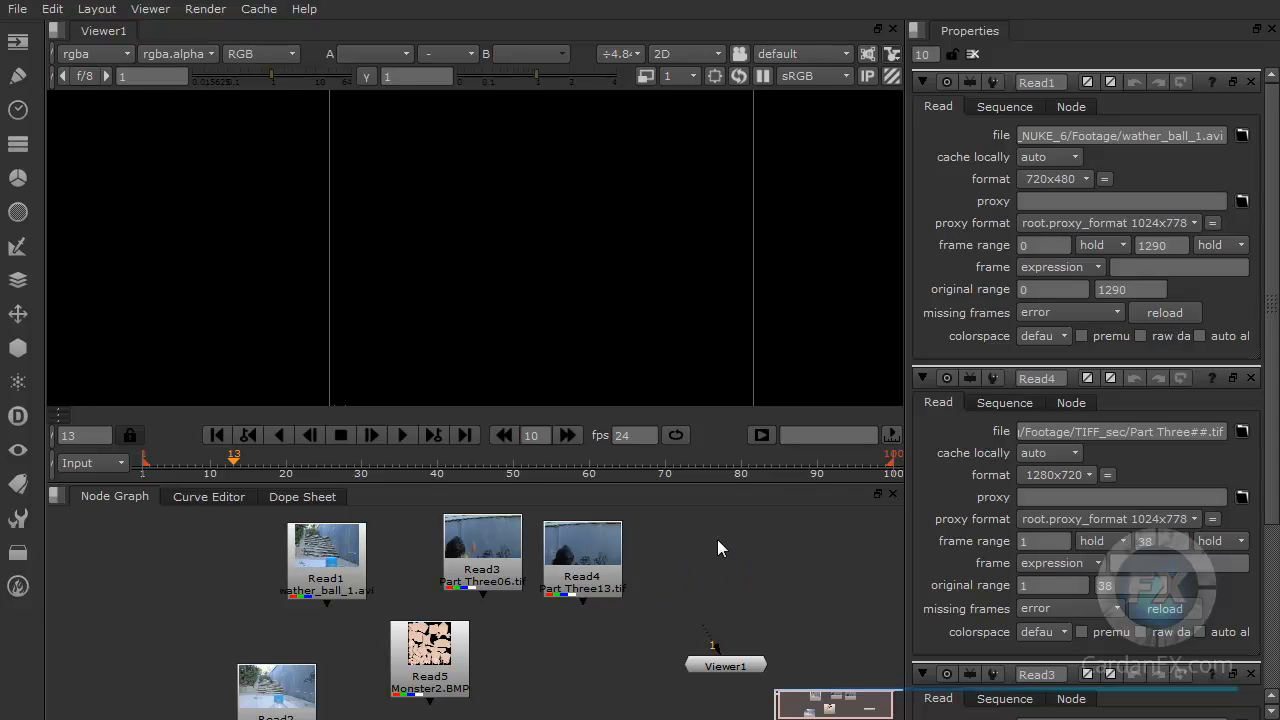
left_click_drag(730, 668, 622, 682)
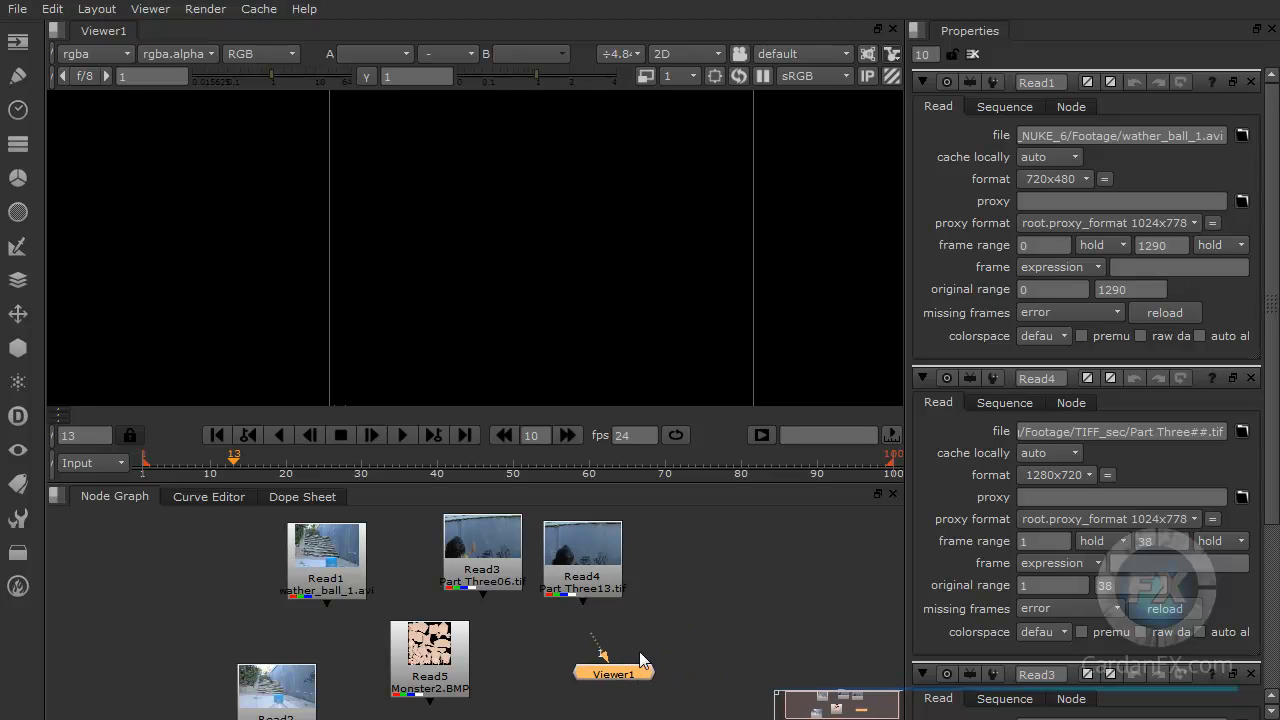
Step: Create a new Read node from the node search and browse the Footage Images folder in its file dialog
left_click(1160, 245)
left_click(715, 587)
key("Tab")
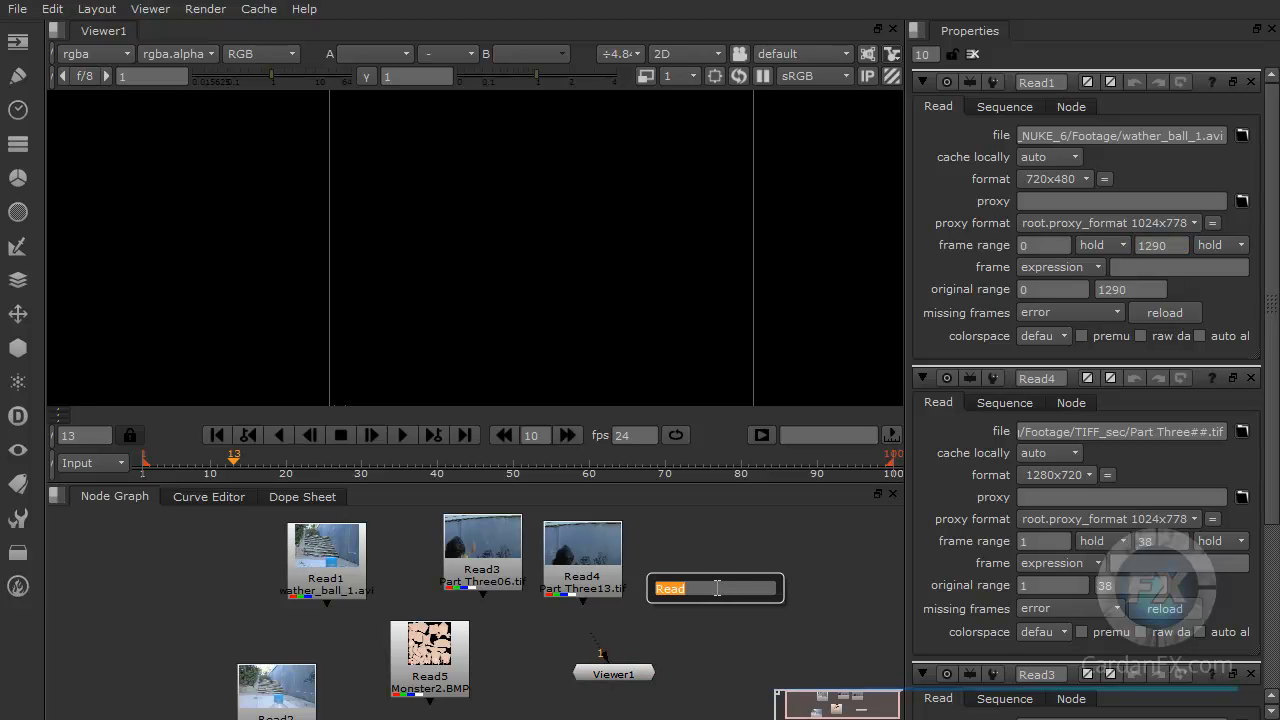
key("Return")
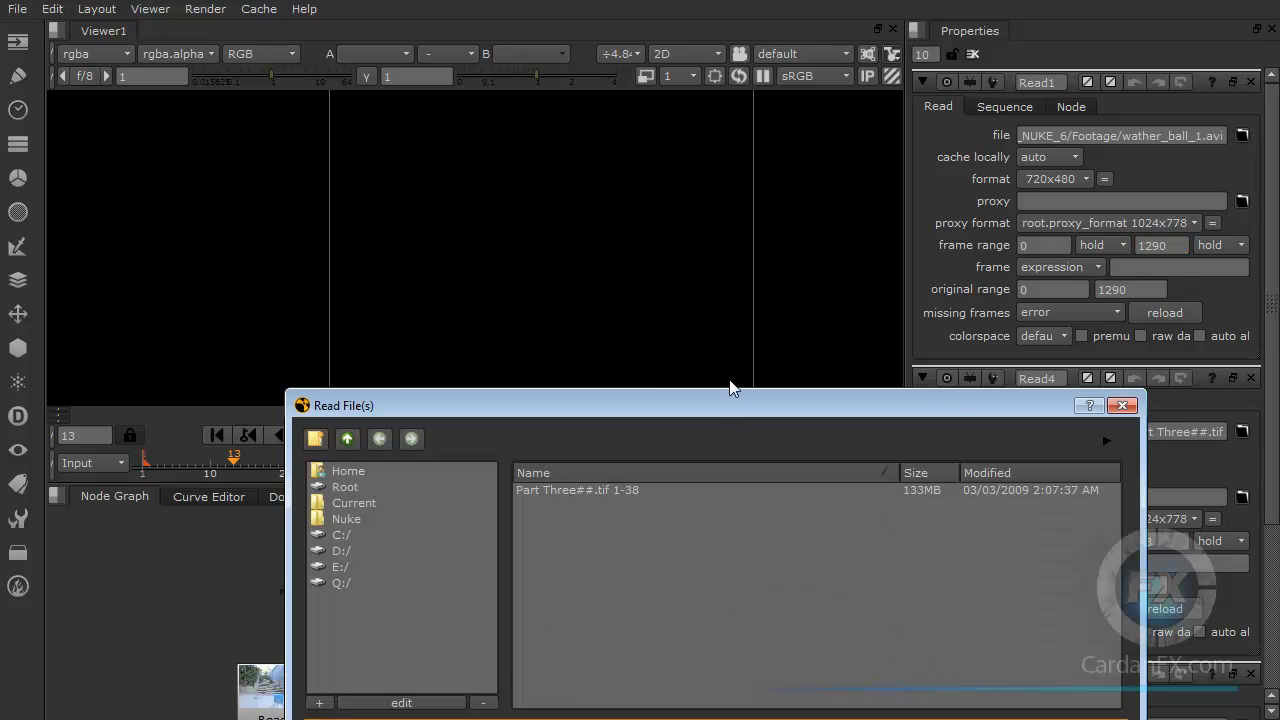
left_click(347, 262)
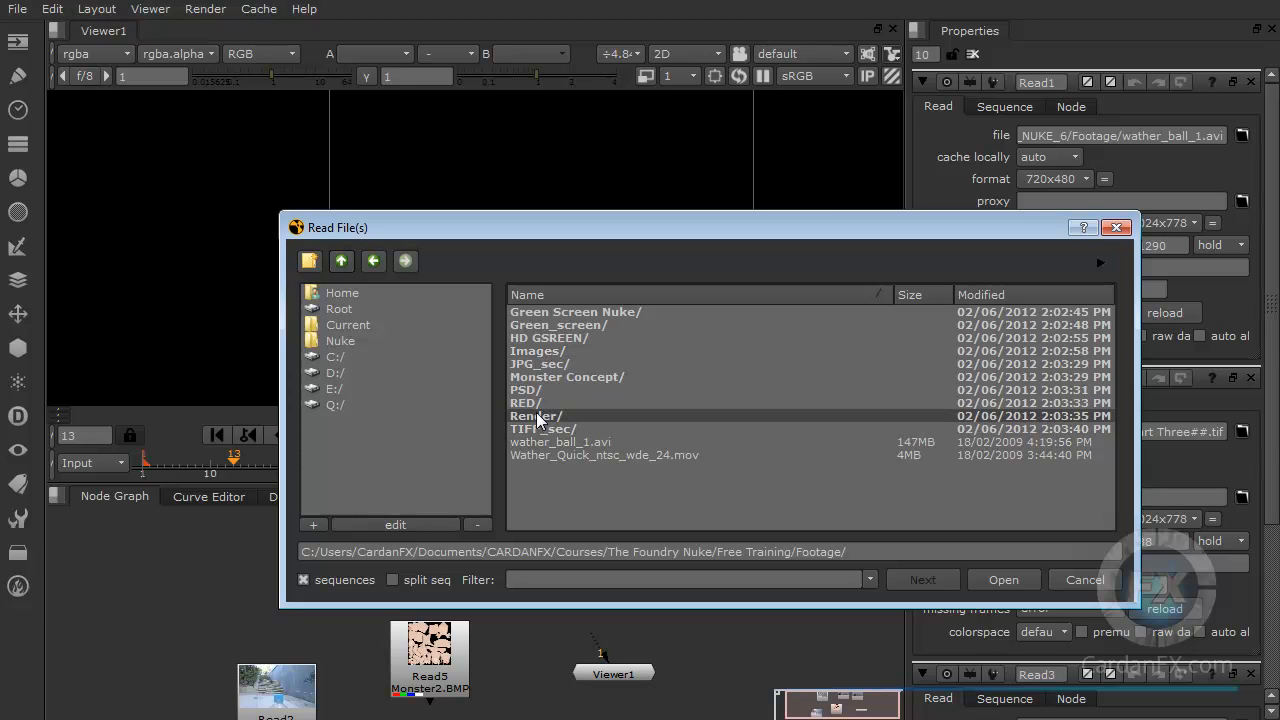
double_click(540, 351)
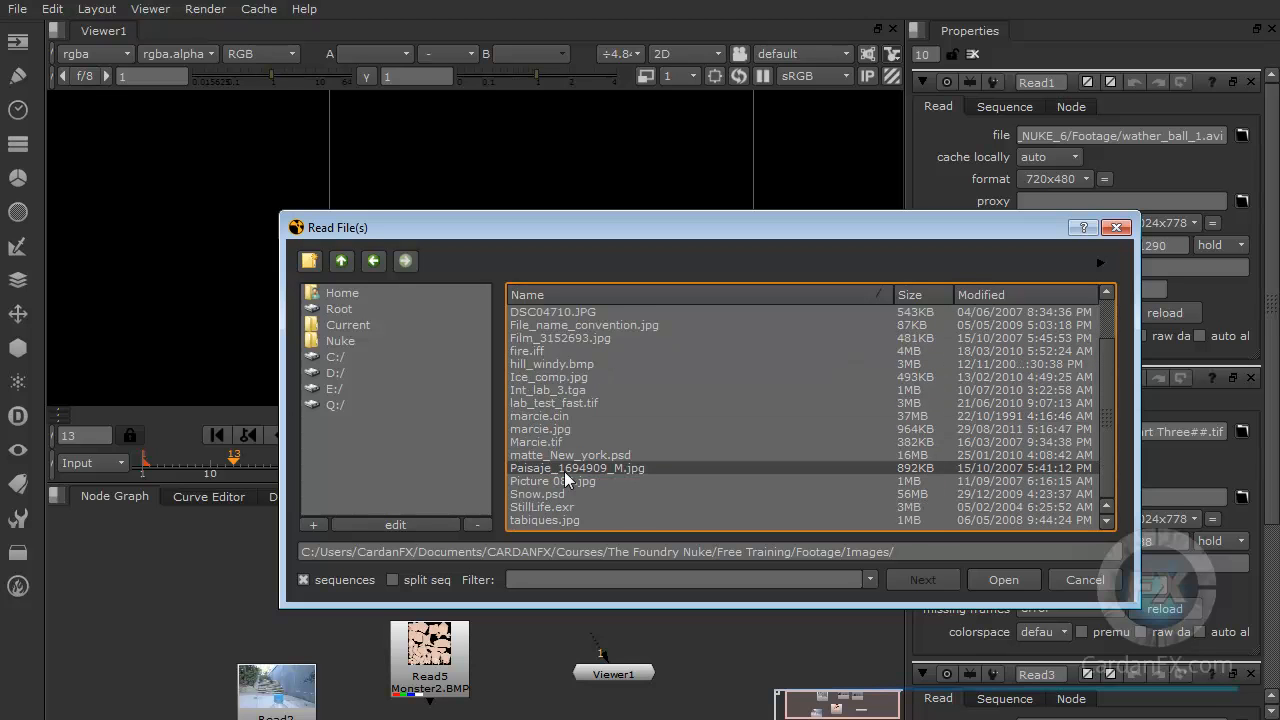
scroll(564, 471, "down", 2)
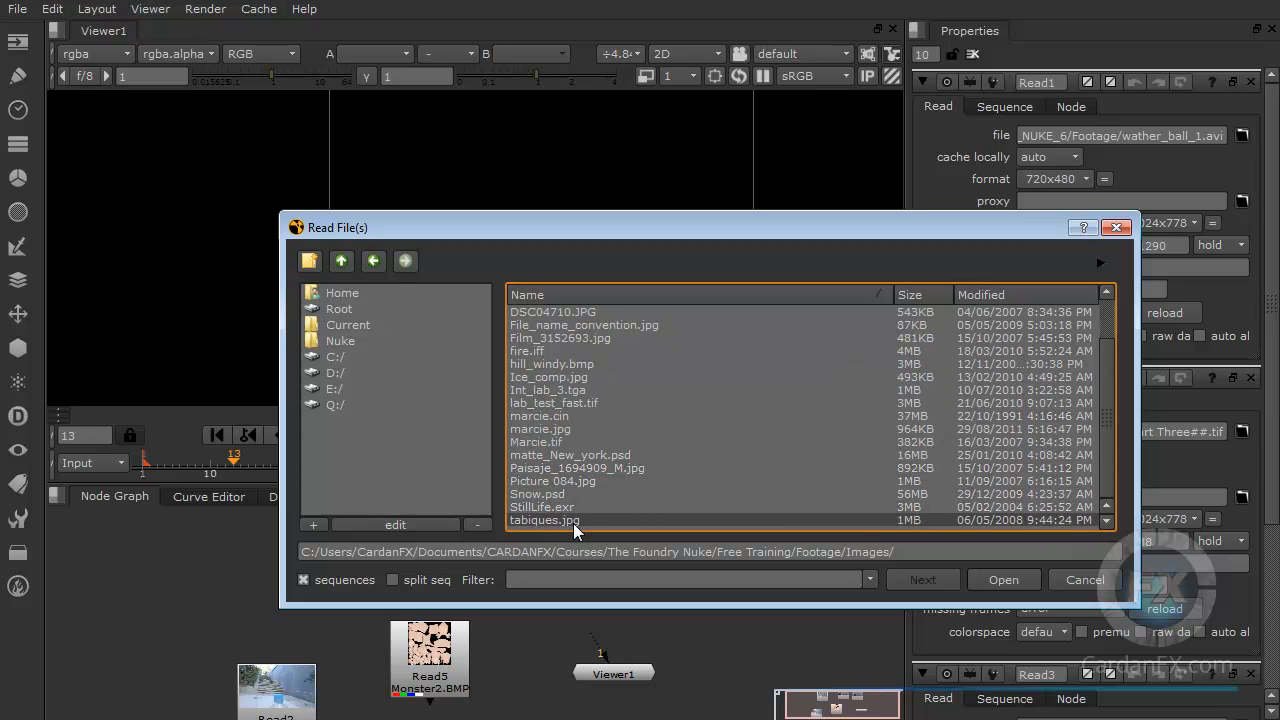
scroll(571, 518, "up", 2)
left_click(535, 313)
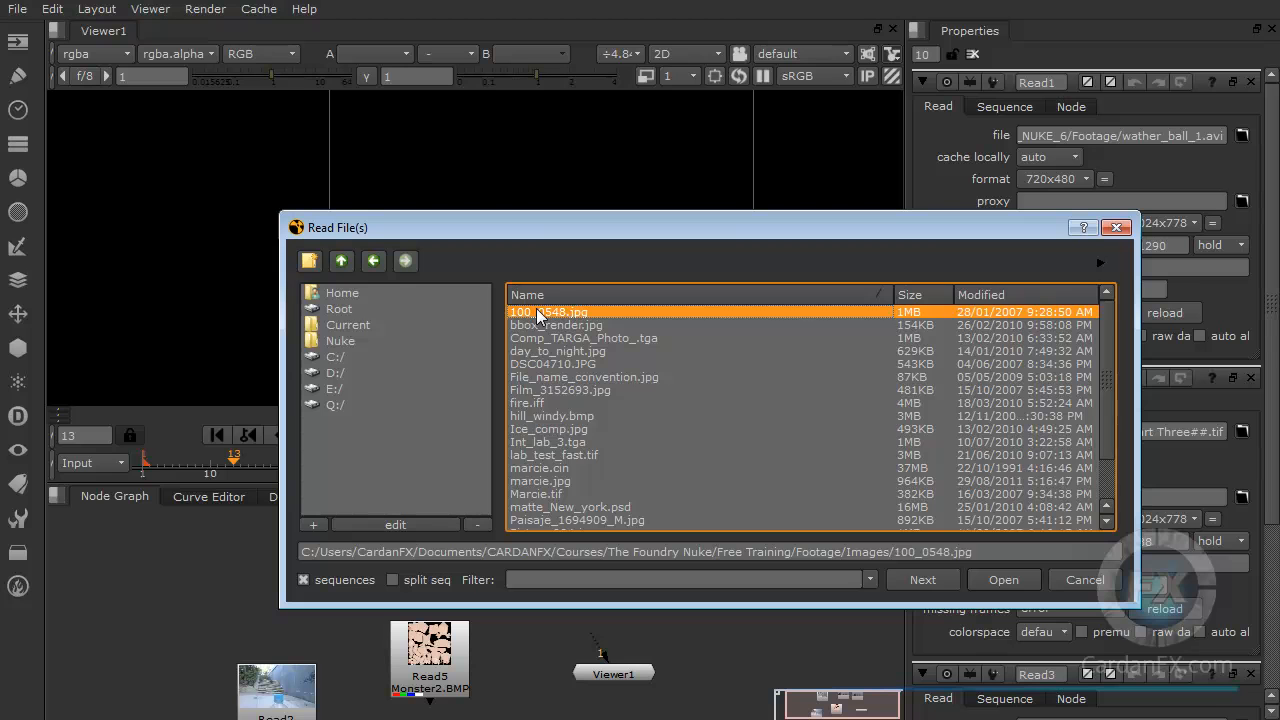
Step: Load planet.psd from the Footage PSD folder into the new Read node
left_click_drag(751, 225, 733, 224)
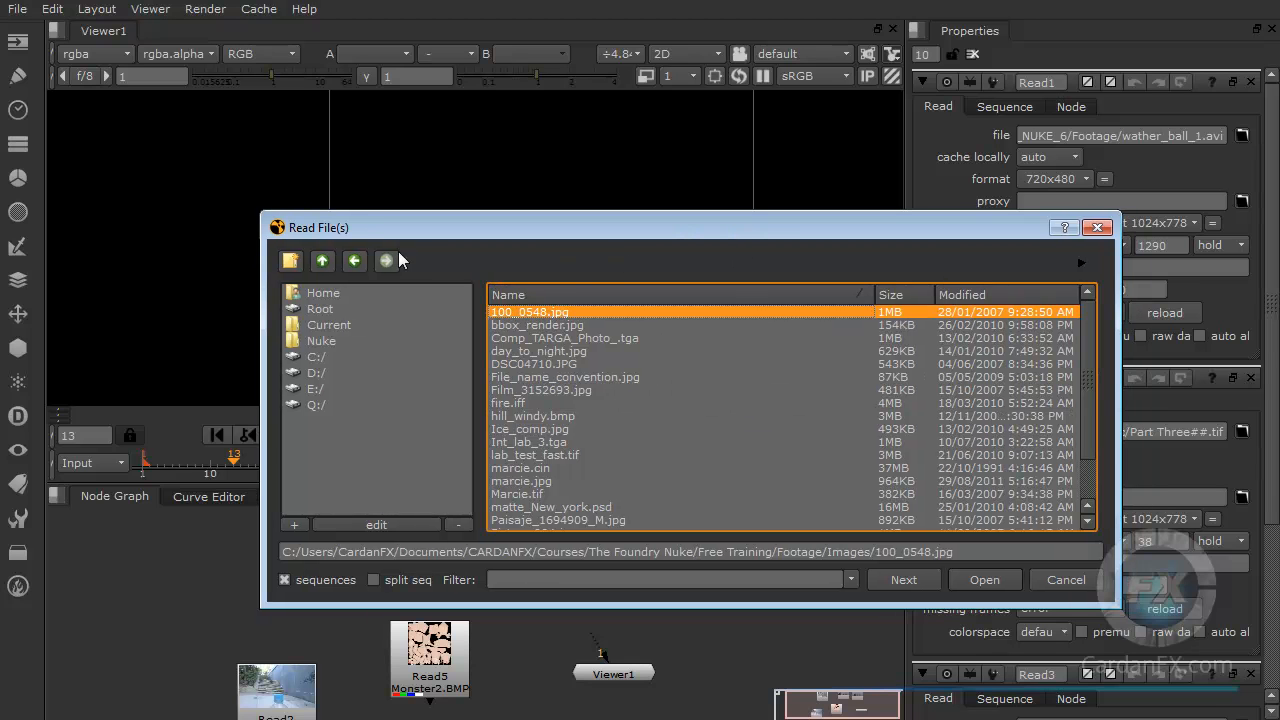
left_click(322, 261)
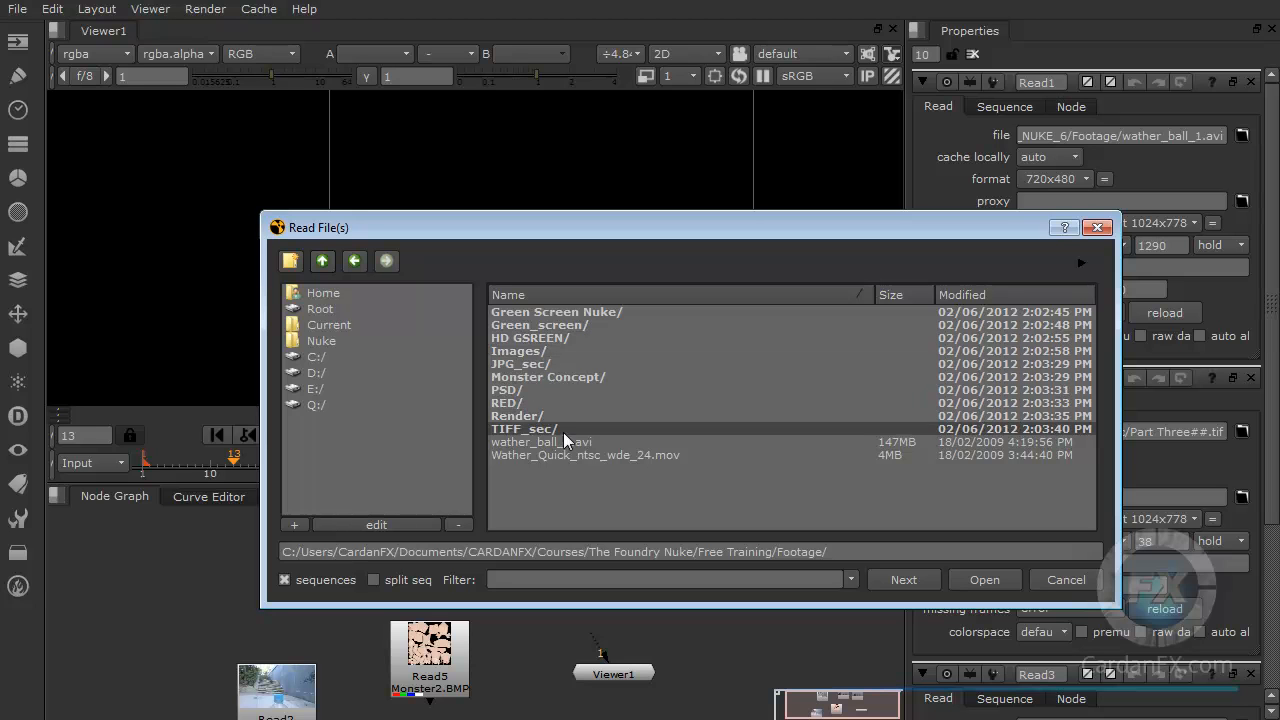
double_click(506, 389)
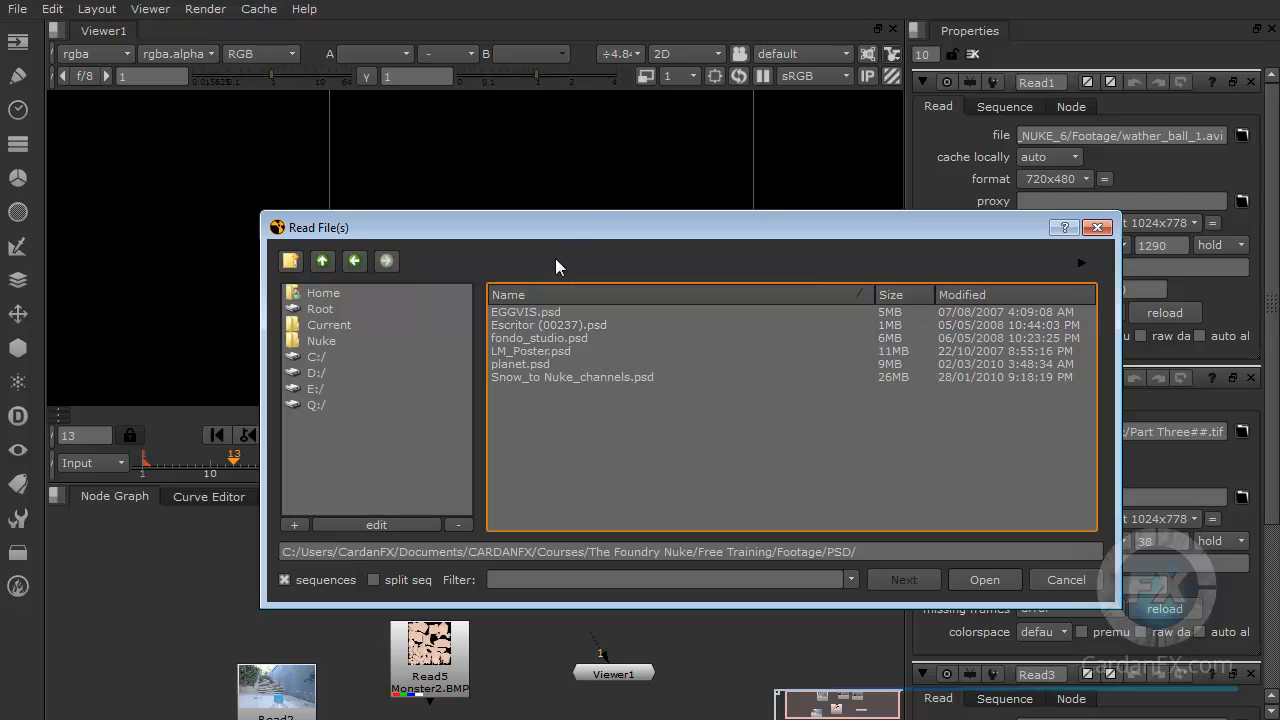
left_click_drag(582, 226, 561, 226)
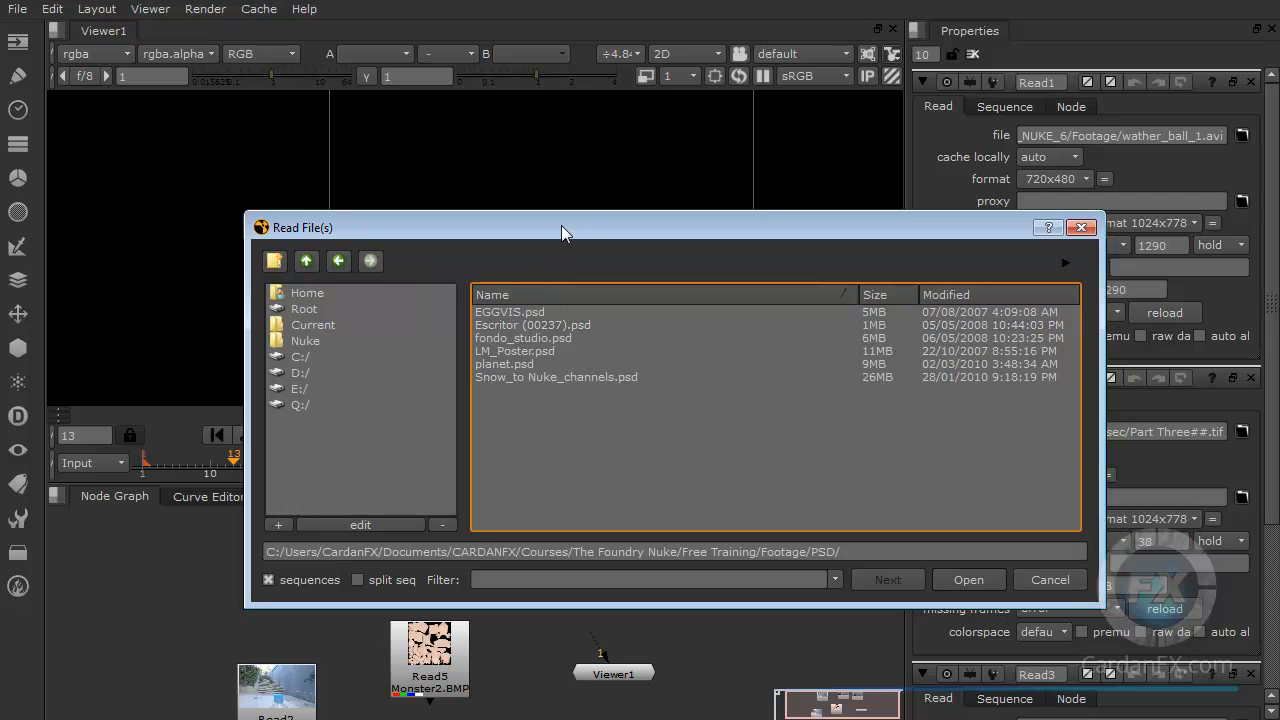
left_click(494, 366)
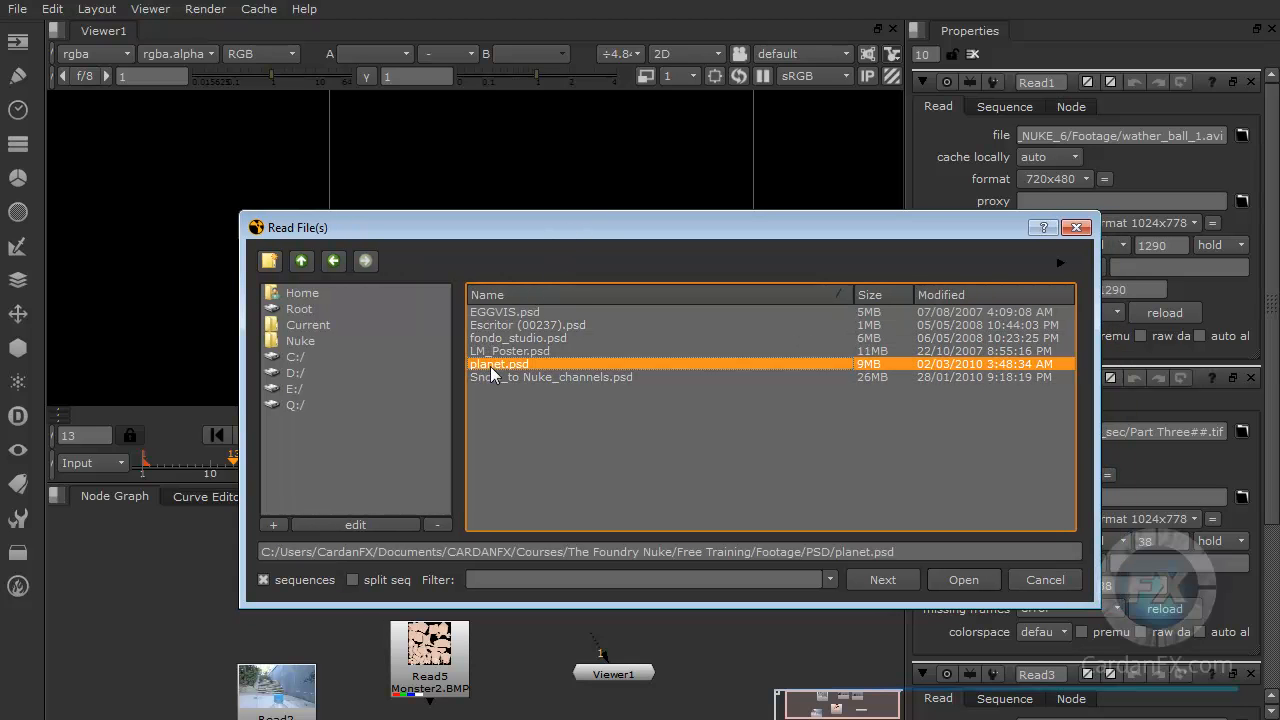
left_click(961, 582)
Step: Move the planet Read node and connect the Viewer to it
left_click_drag(718, 608, 726, 584)
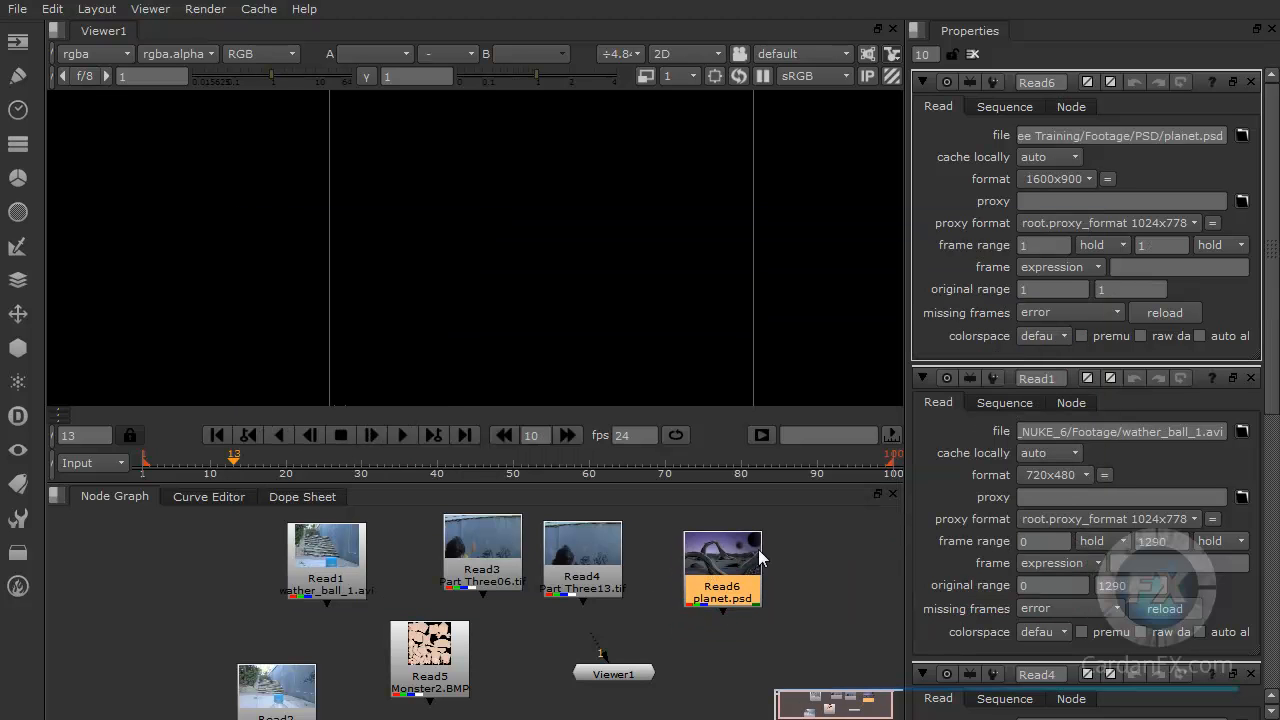
left_click_drag(599, 643, 712, 595)
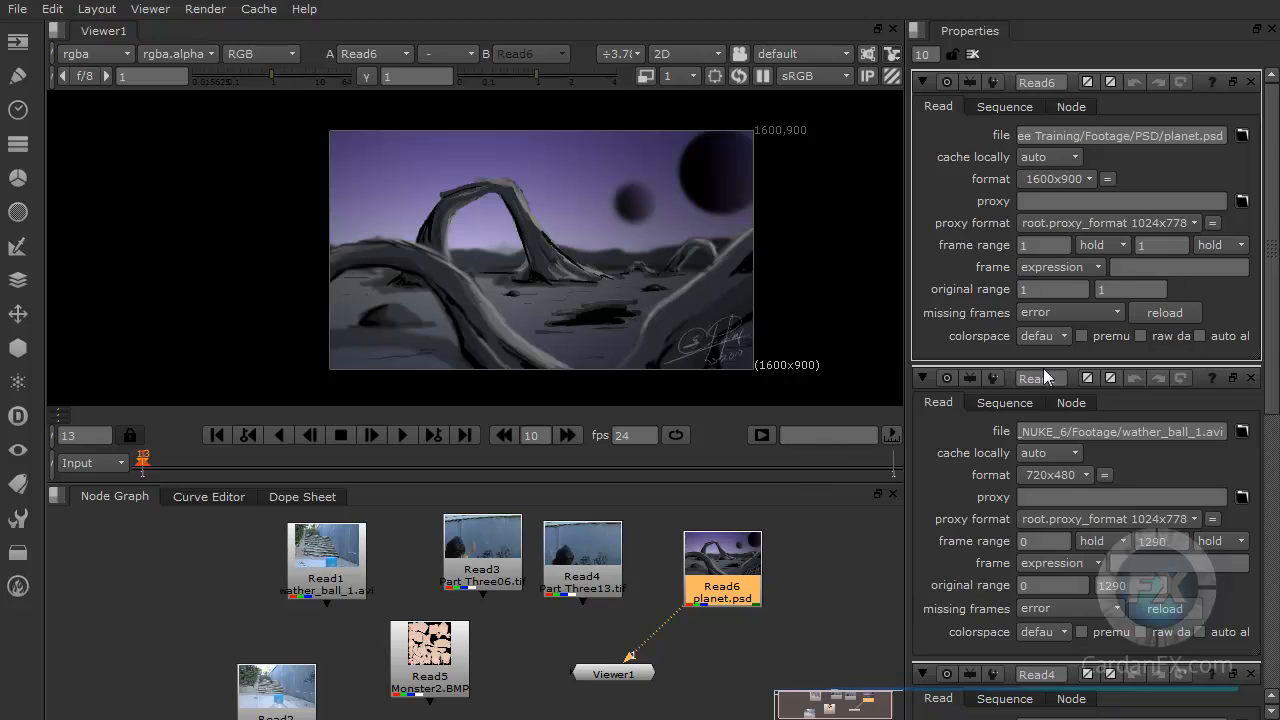
Step: Switch to Explorer, open the Green Screen Nuke folder and drag the Indicados image sequence into the node graph as a Read node
key("alt+Tab")
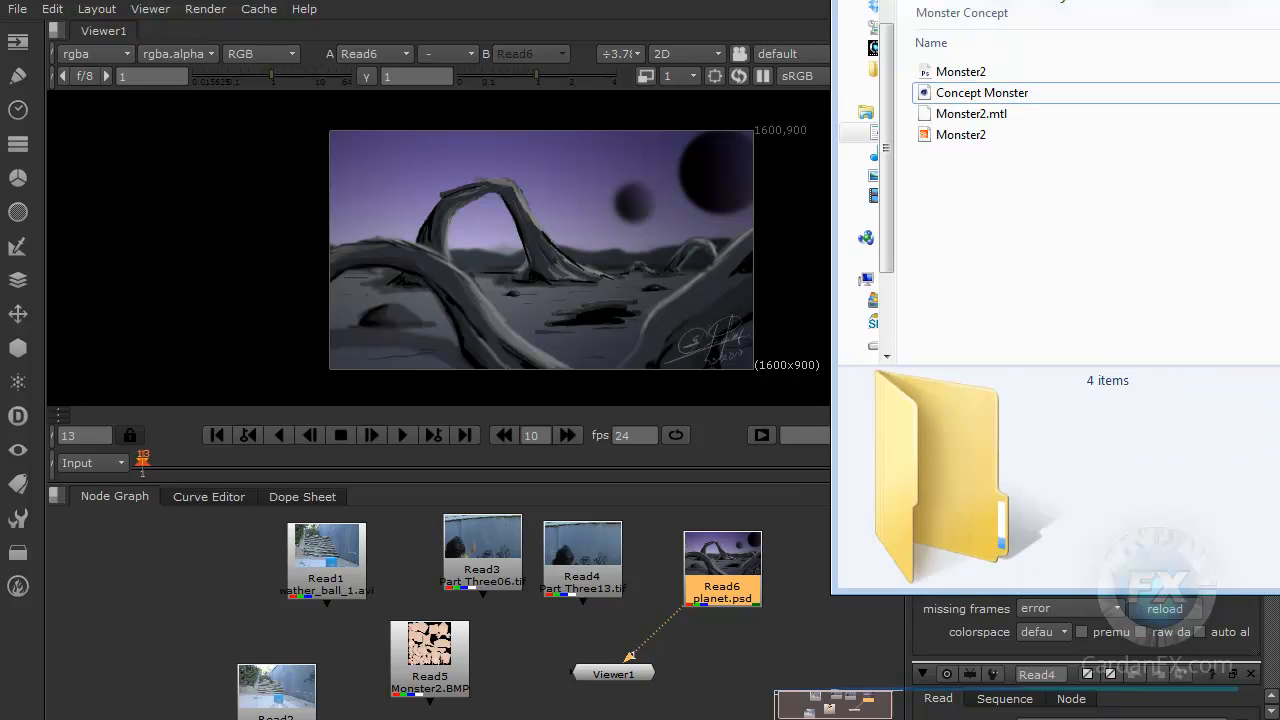
left_click(980, 2)
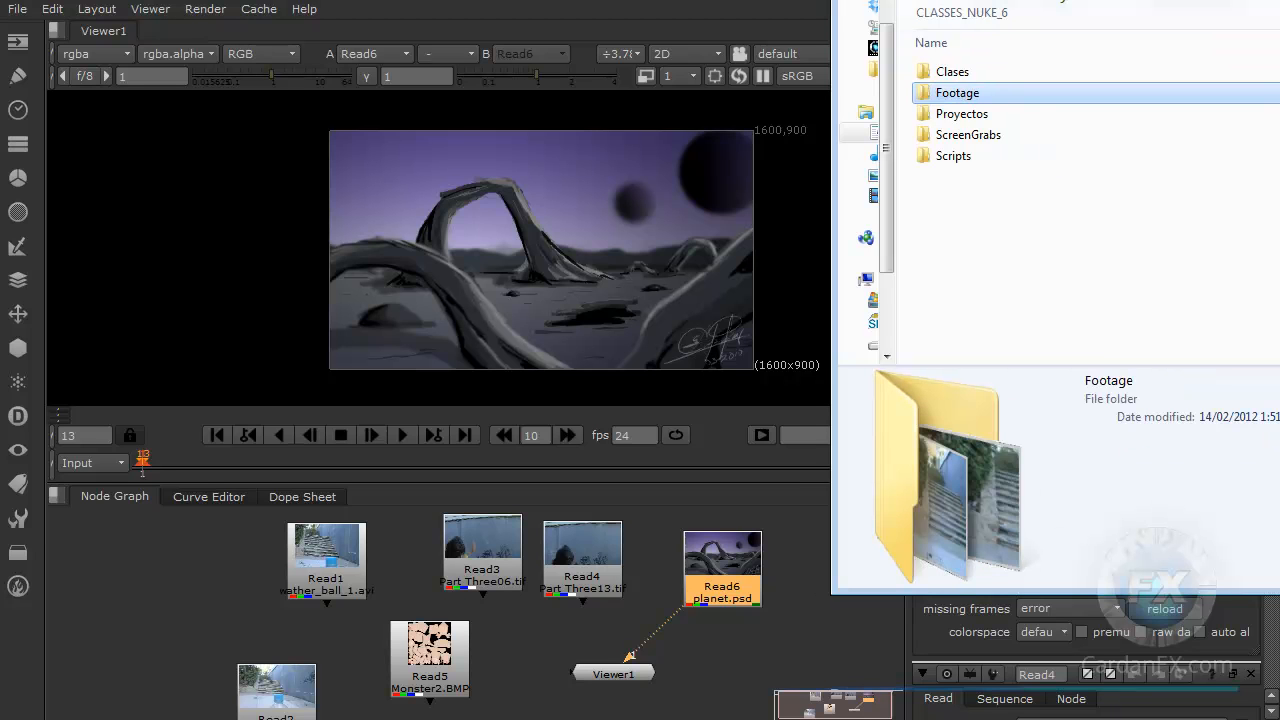
double_click(957, 92)
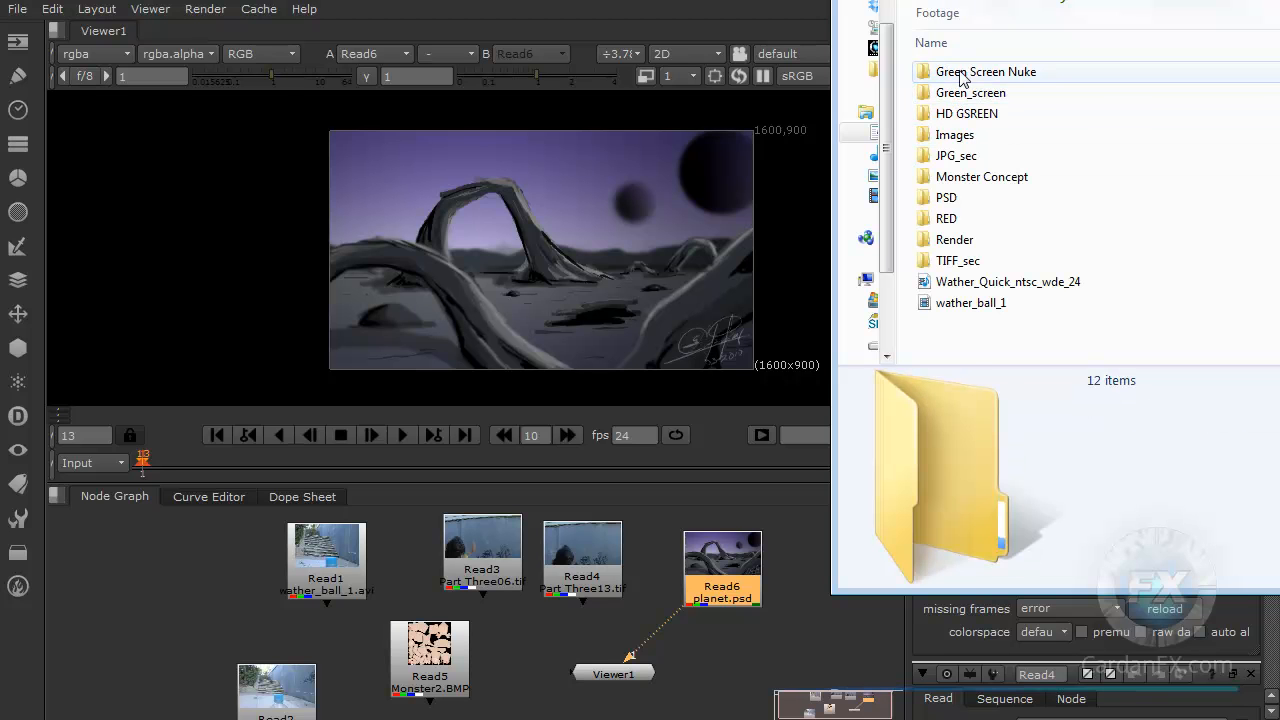
double_click(962, 74)
left_click(960, 73)
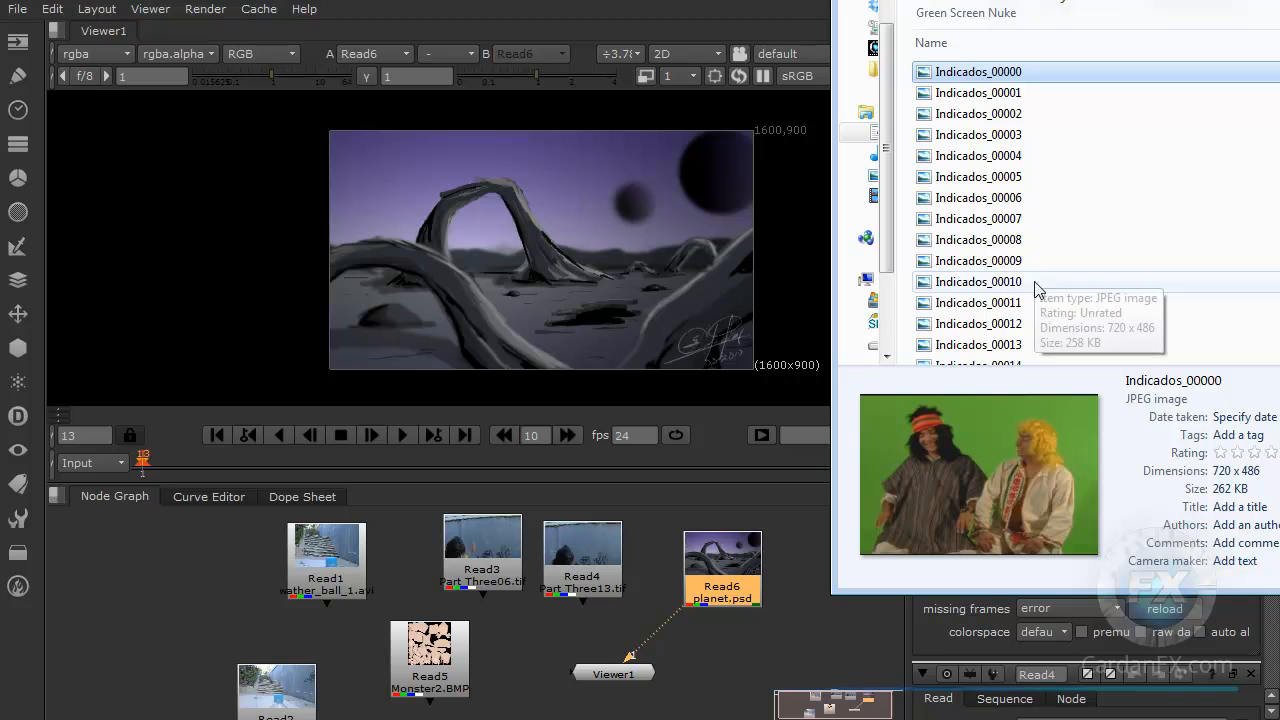
left_click_drag(955, 75, 489, 662)
left_click(723, 646)
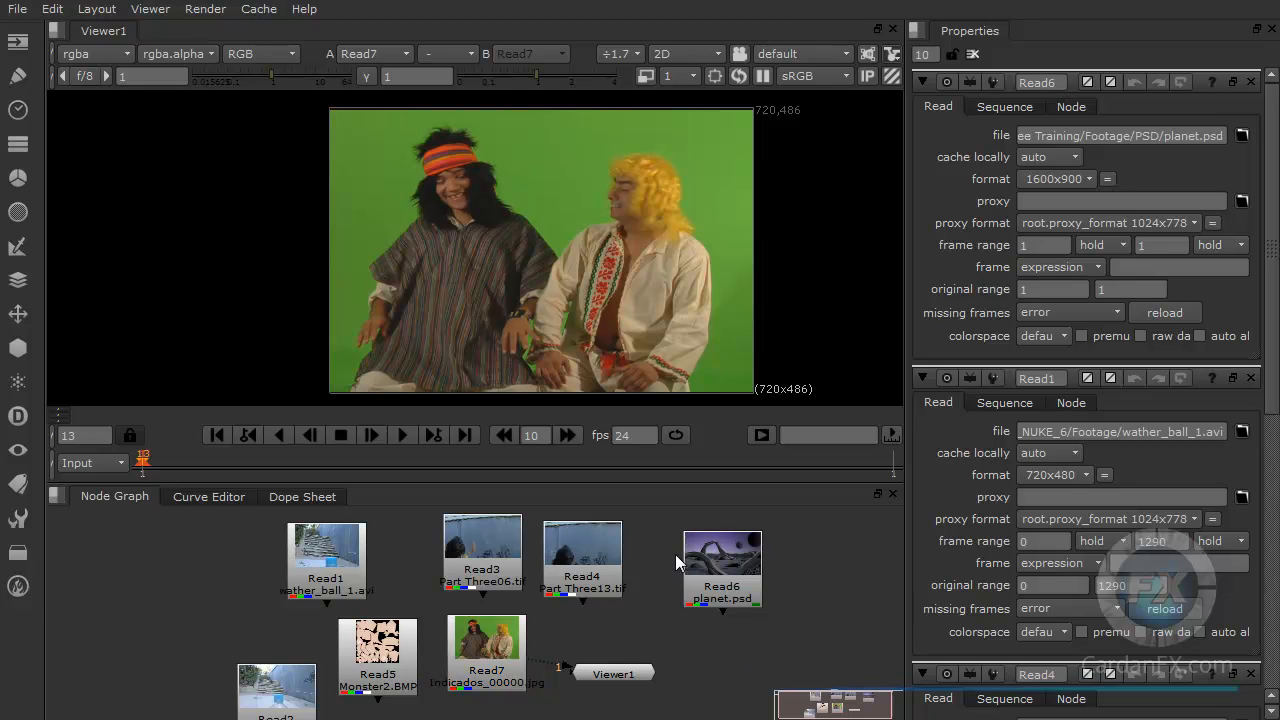
left_click_drag(731, 564, 697, 551)
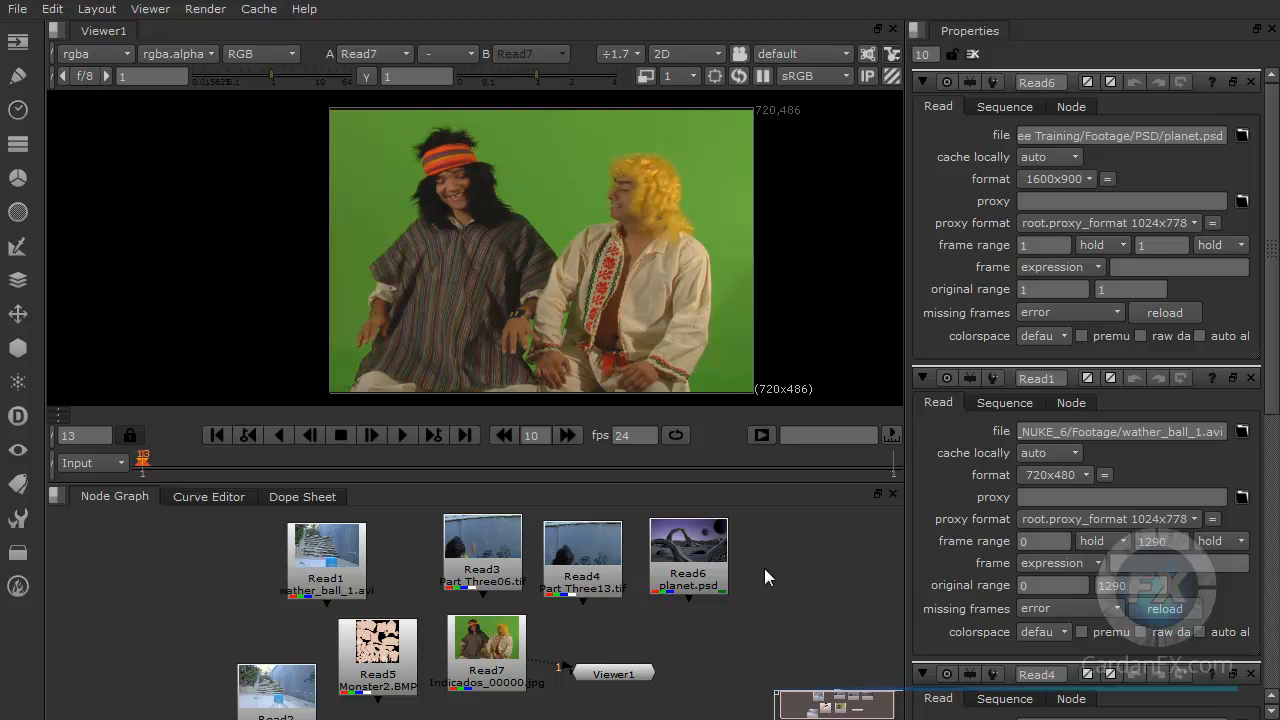
Step: Browse the Footage folders in Explorer and review the Read nodes in the node graph
key("alt+Tab")
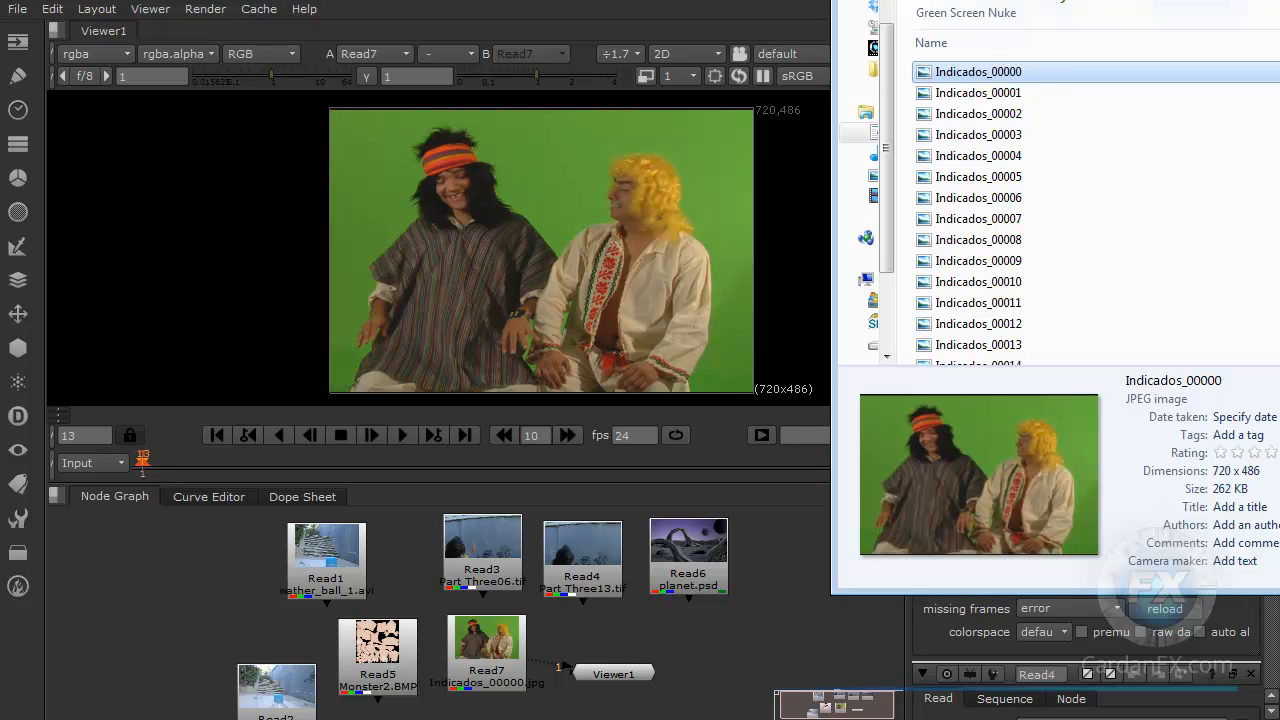
key("BackSpace")
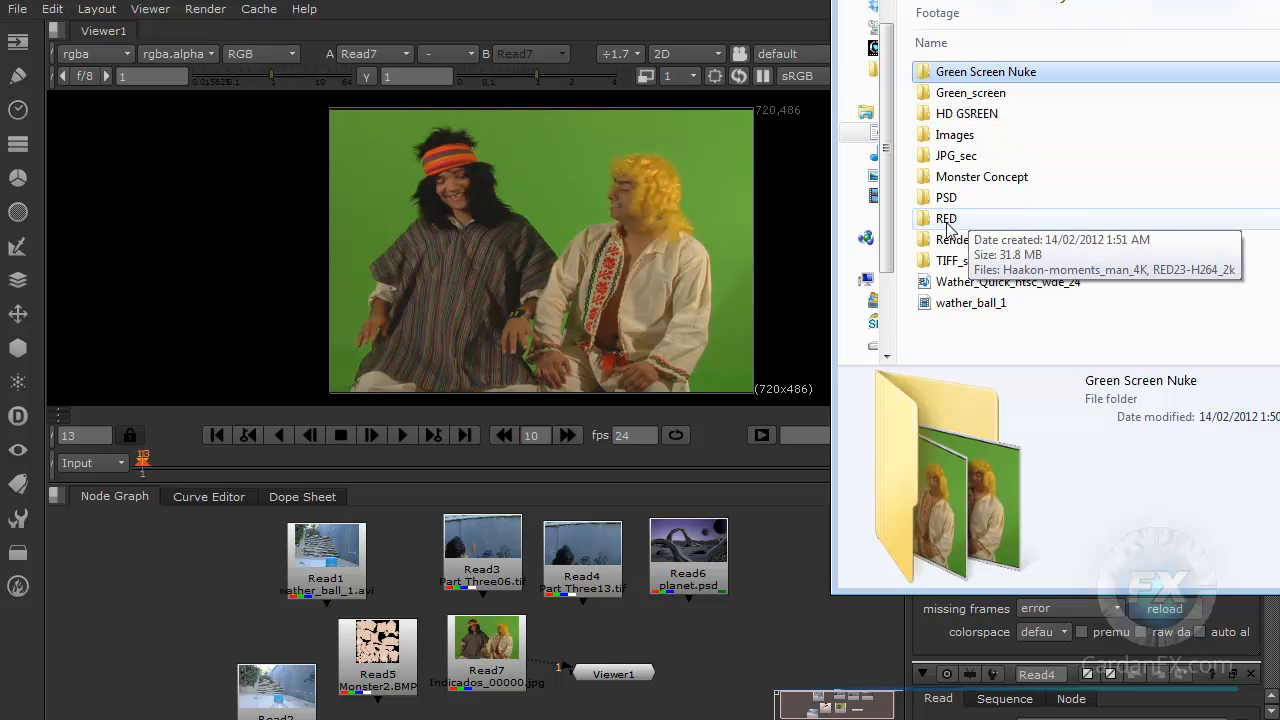
left_click(952, 176)
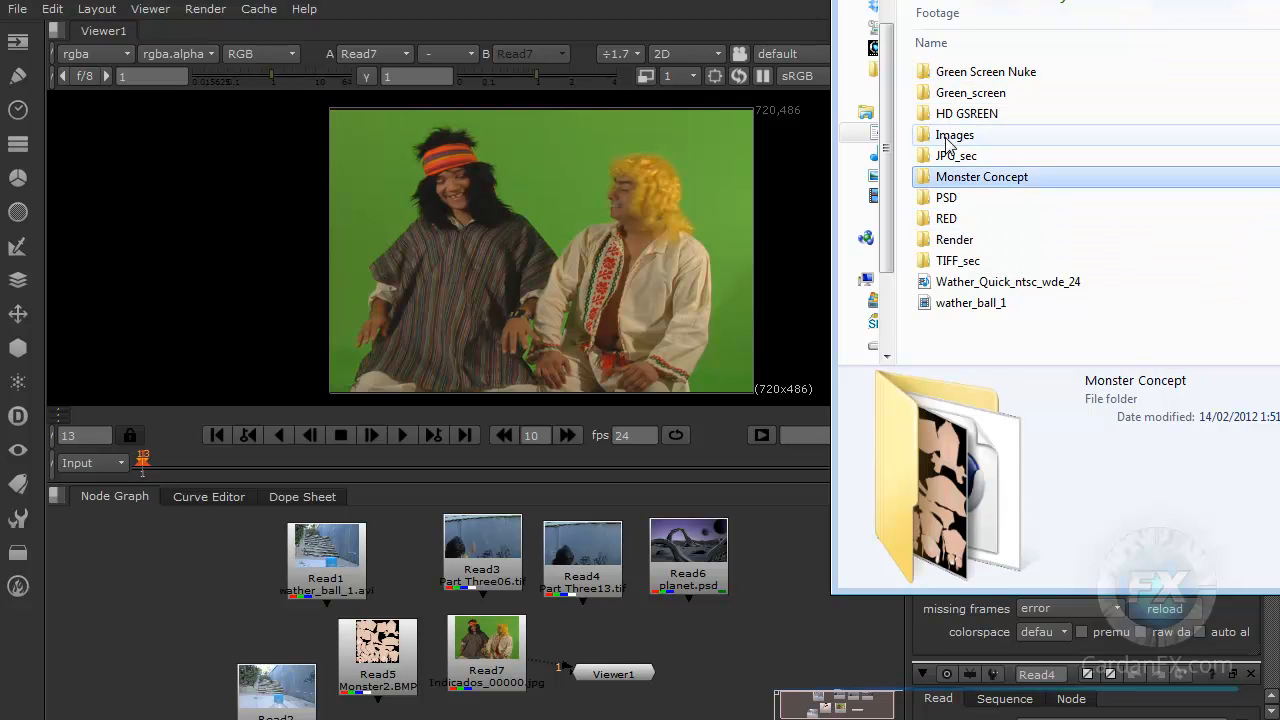
left_click(948, 136)
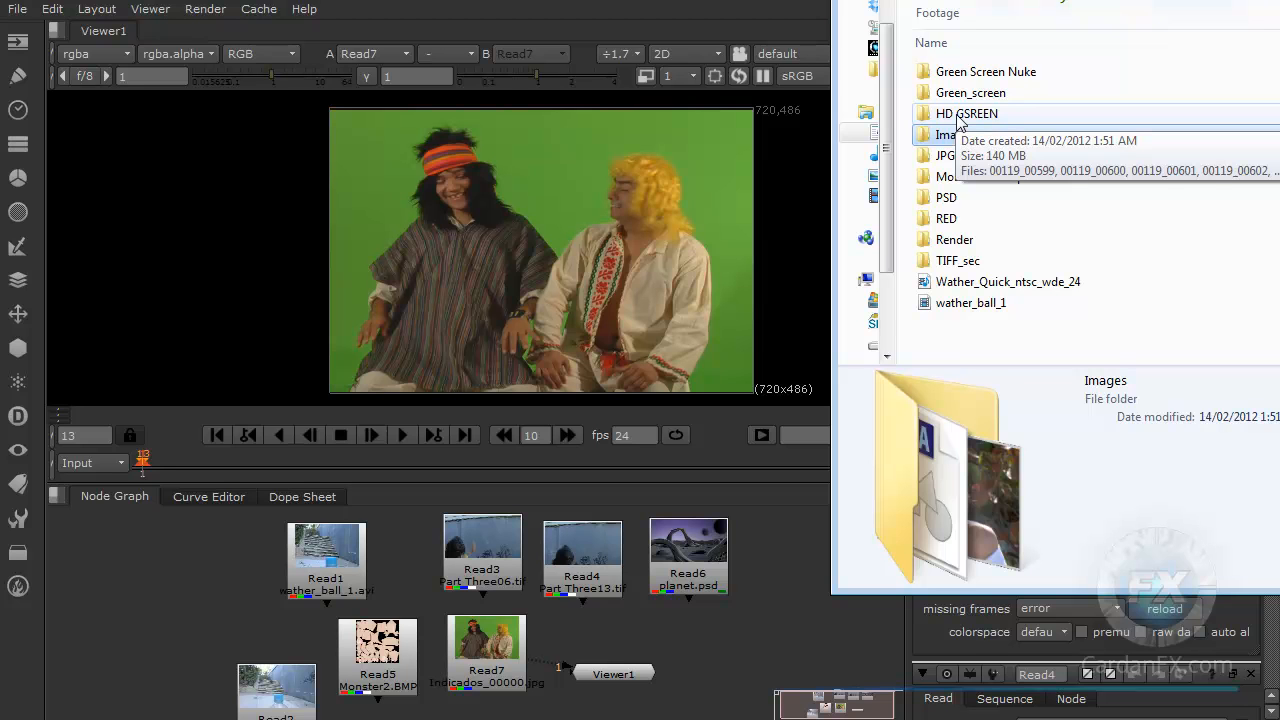
left_click(815, 336)
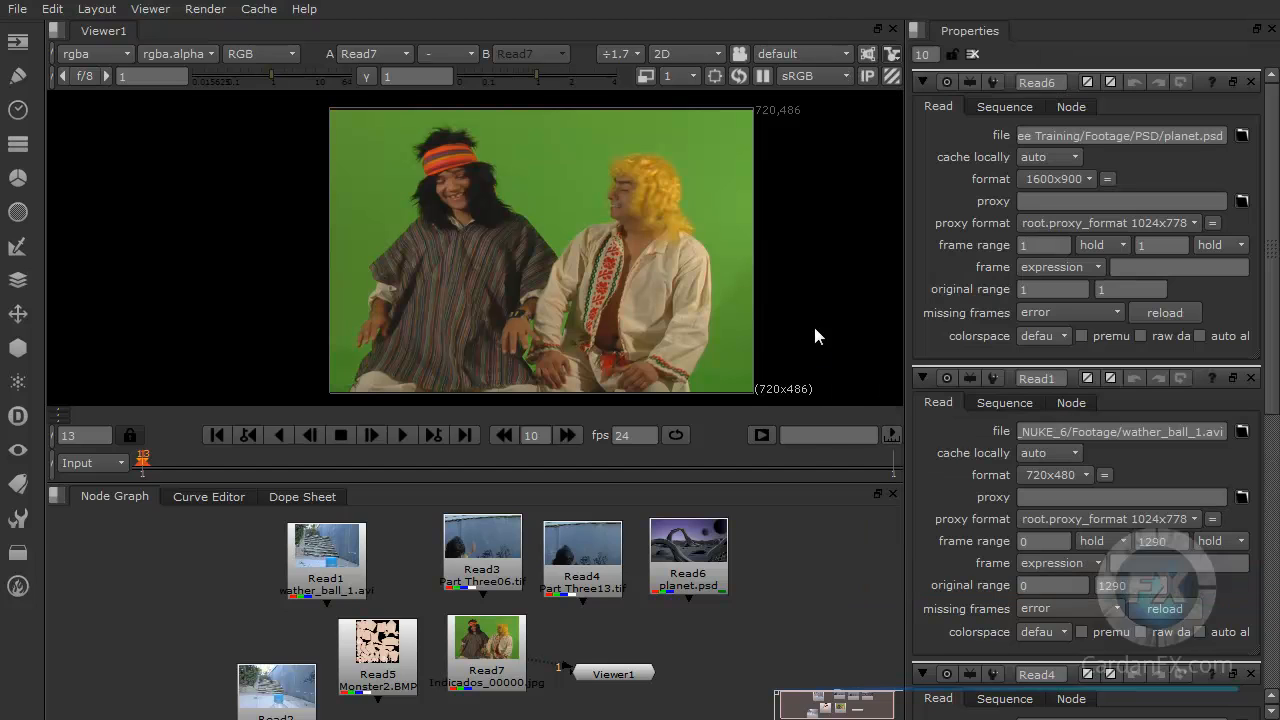
scroll(718, 654, "down", 3)
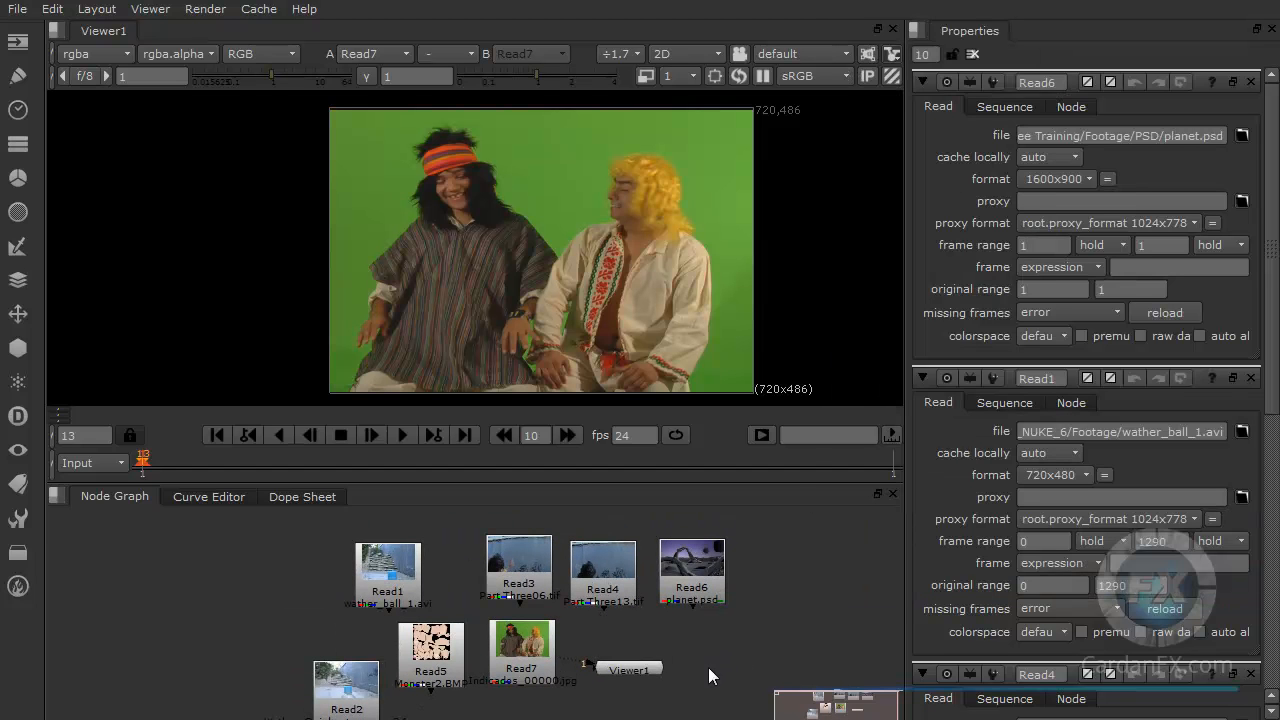
scroll(712, 660, "up", 4)
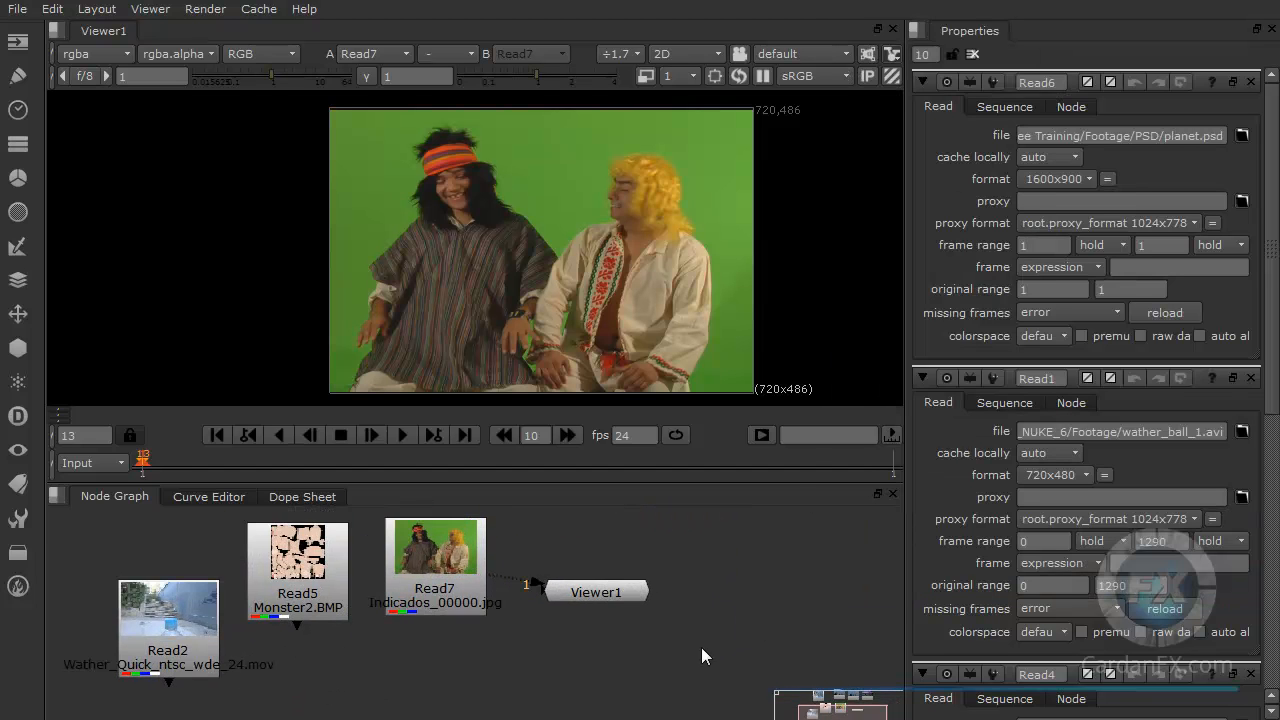
scroll(530, 672, "down", 2)
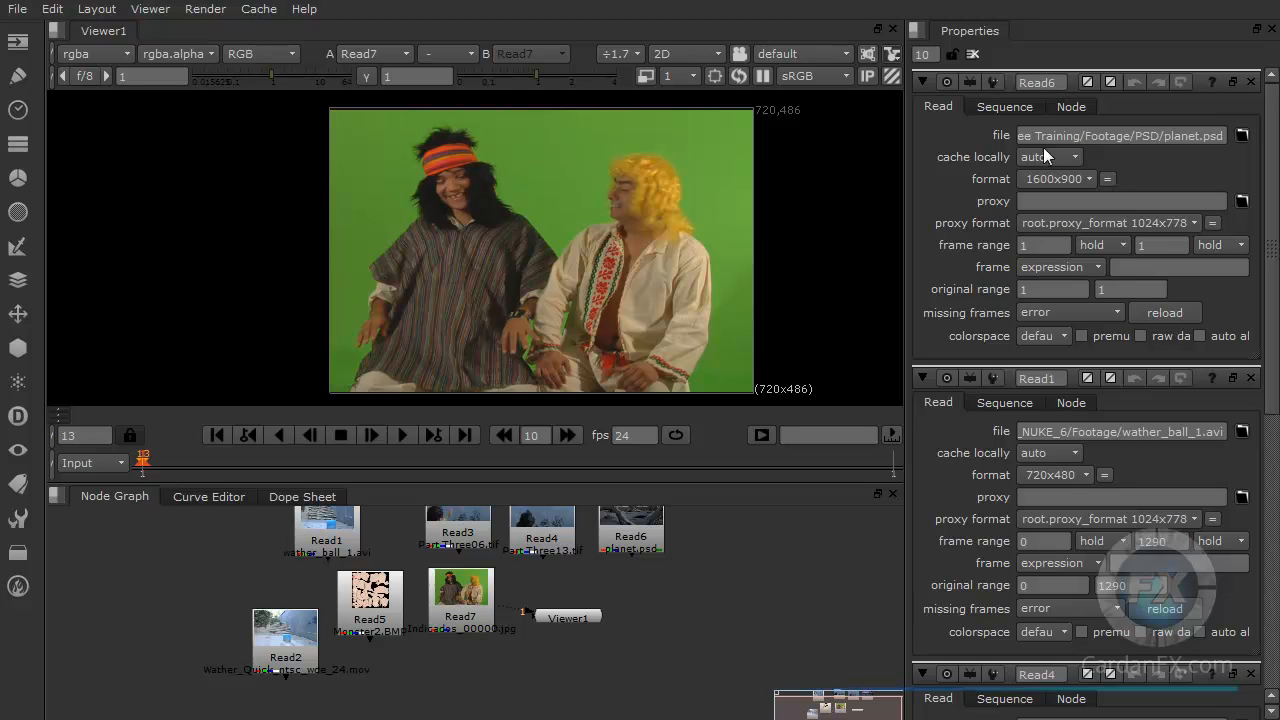
Step: Try to save the script as myscript in the Footage PSD folder using Save As
key("alt+Tab")
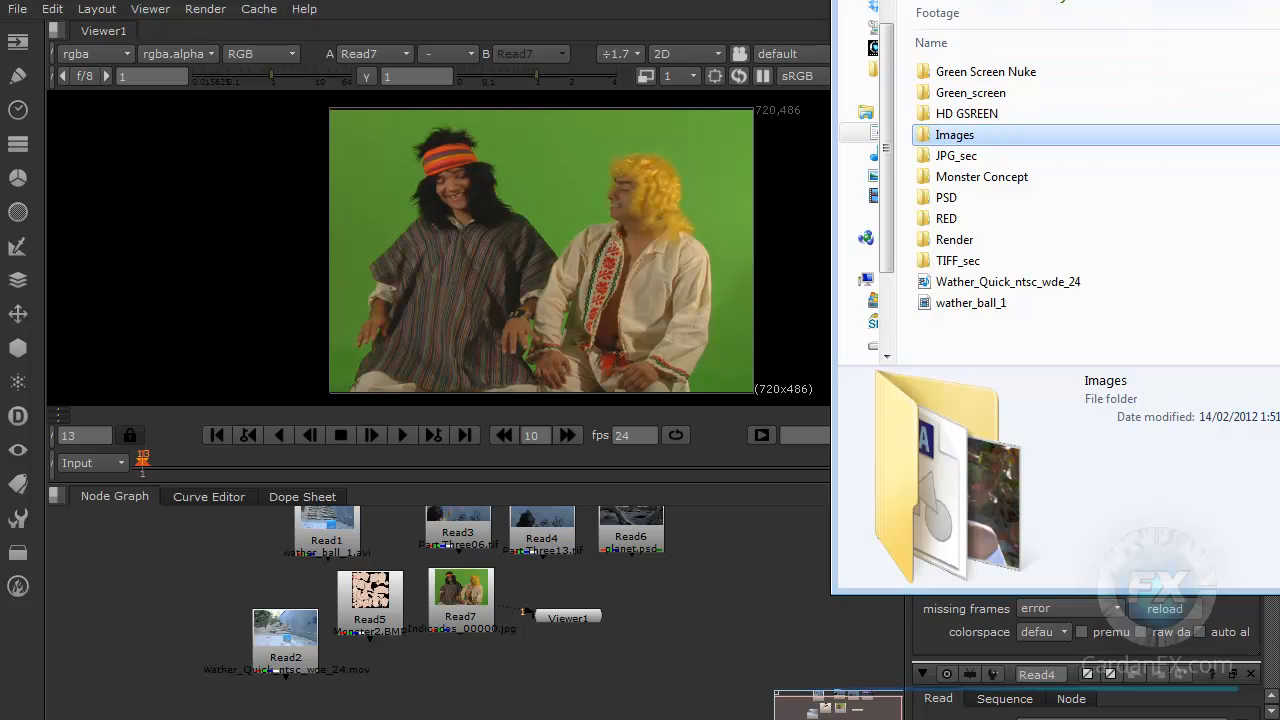
left_click_drag(1060, 11, 1279, 5)
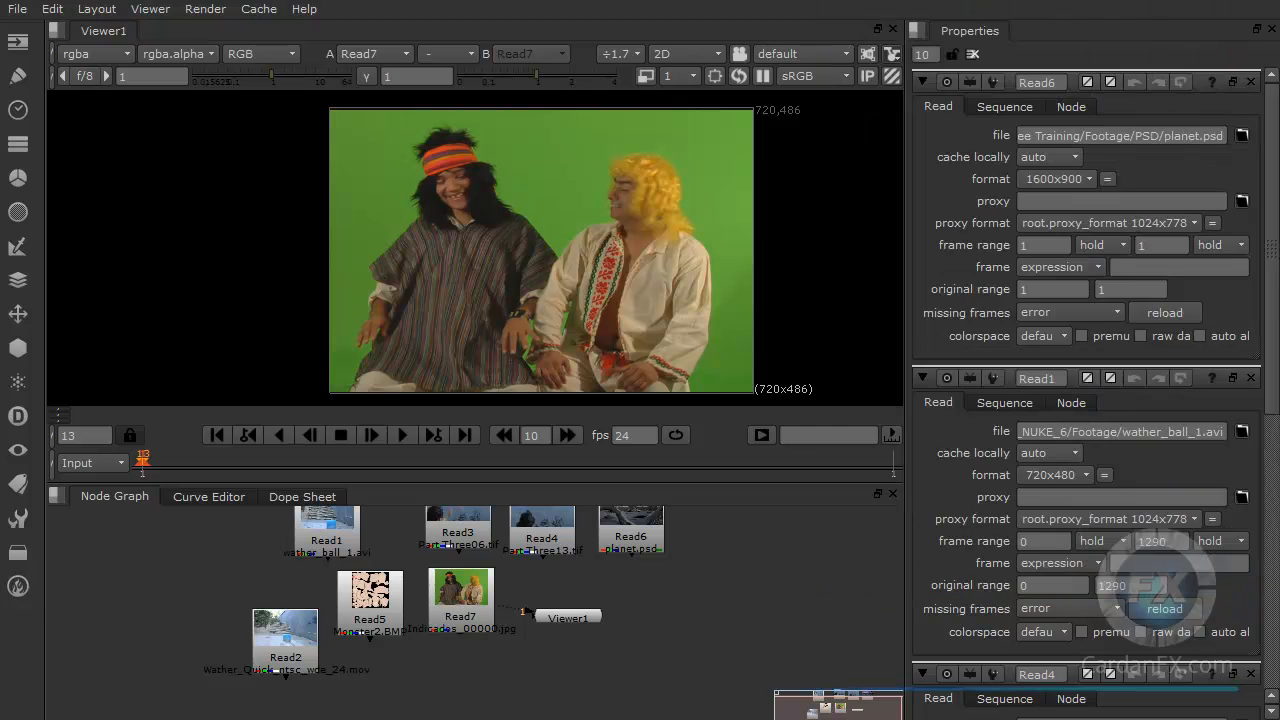
left_click(48, 10)
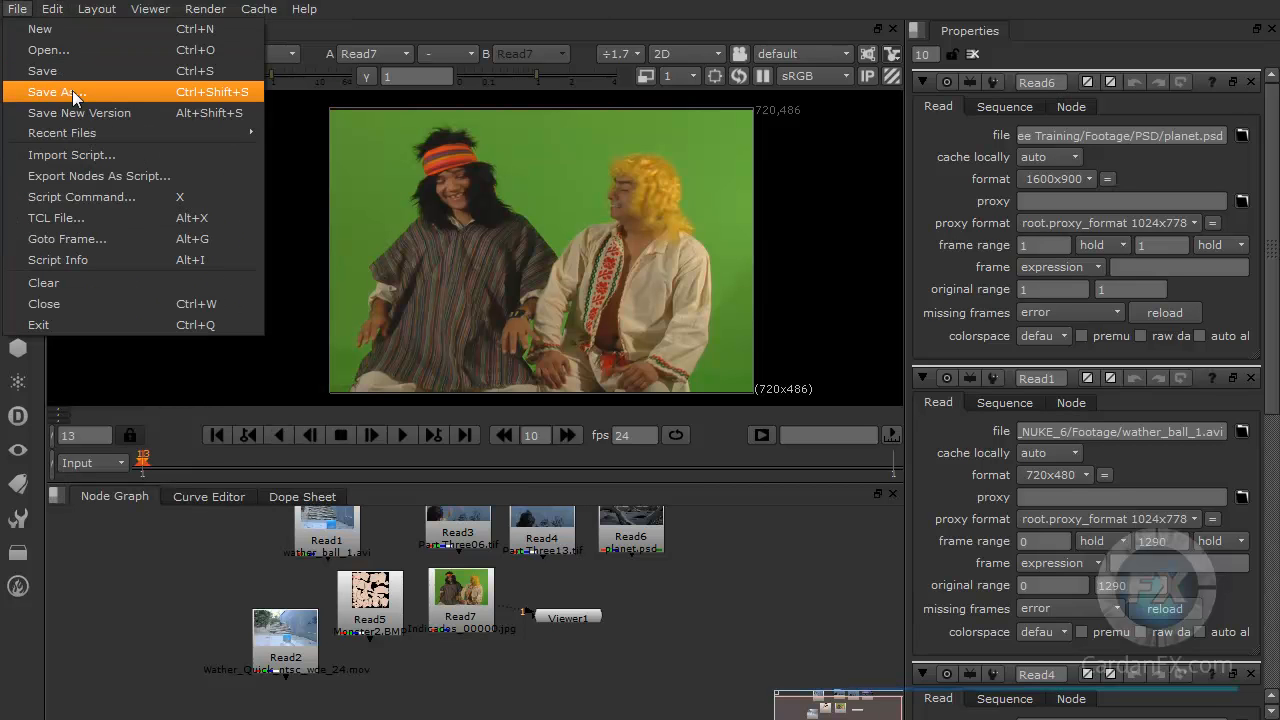
left_click(72, 92)
left_click_drag(192, 0, 334, 57)
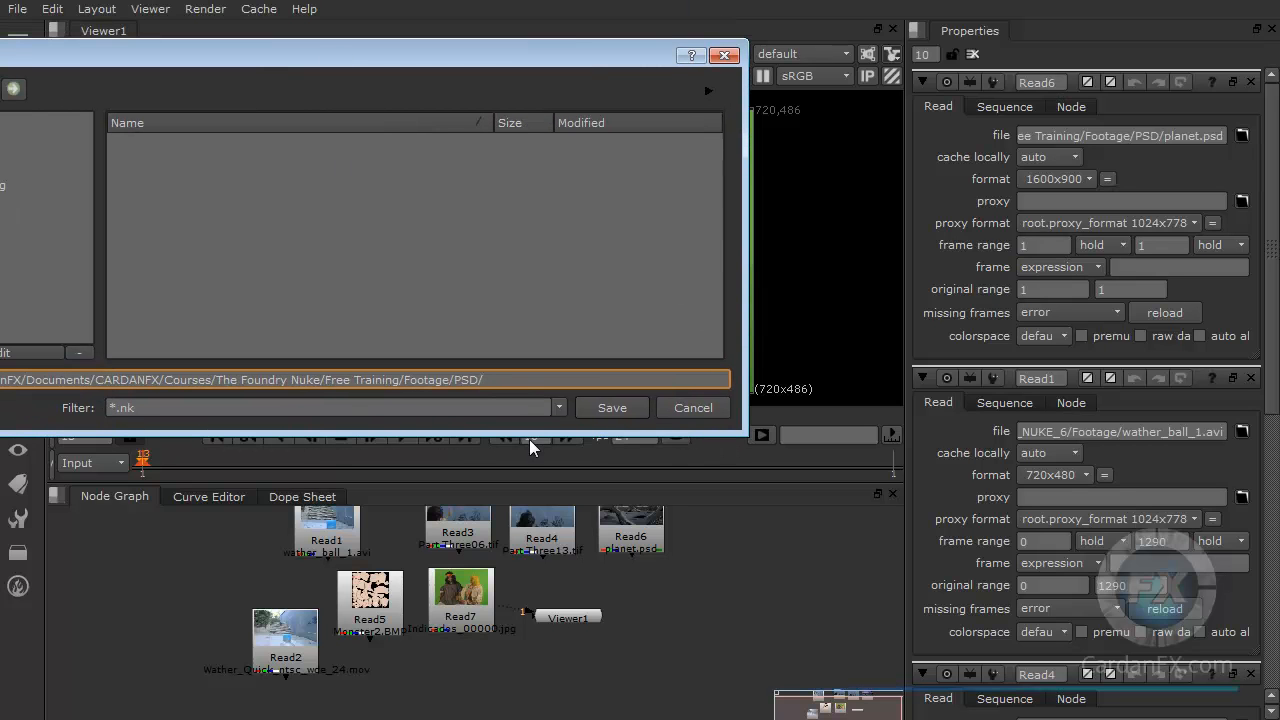
left_click_drag(490, 380, 371, 397)
left_click(118, 407)
double_click(116, 407)
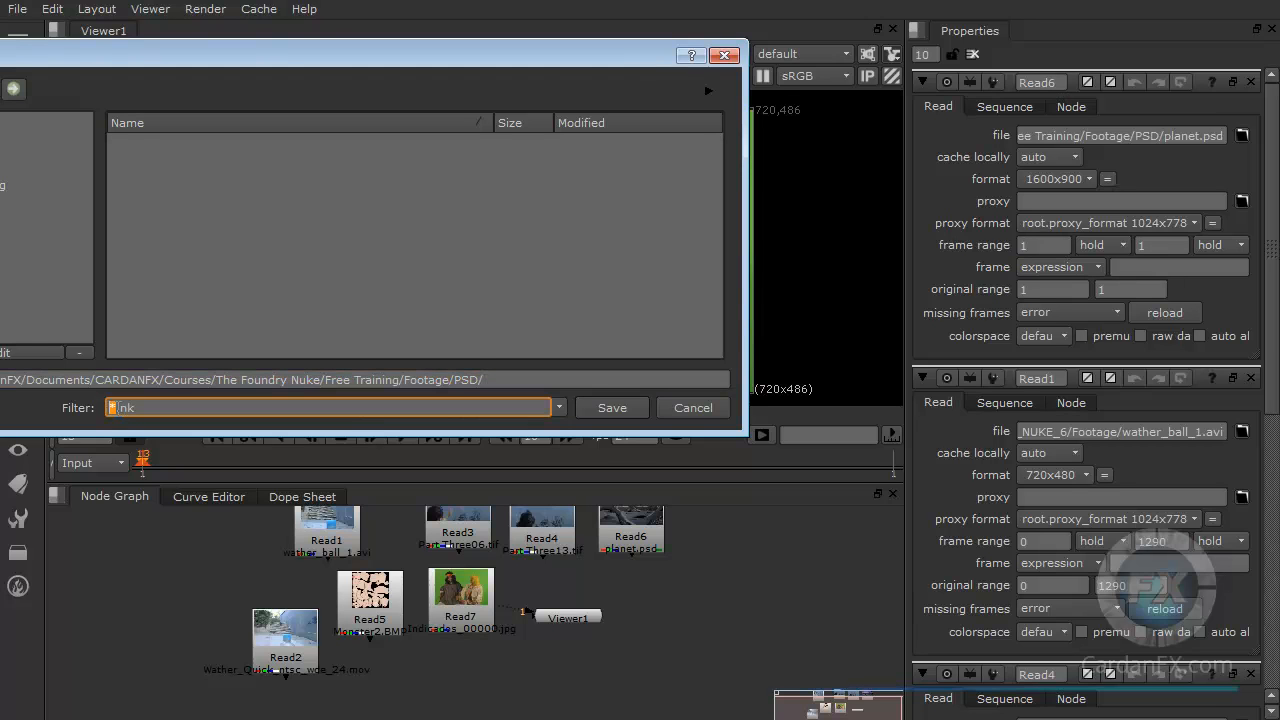
type("m")
type("yscript.")
left_click_drag(158, 406, 176, 408)
left_click(612, 408)
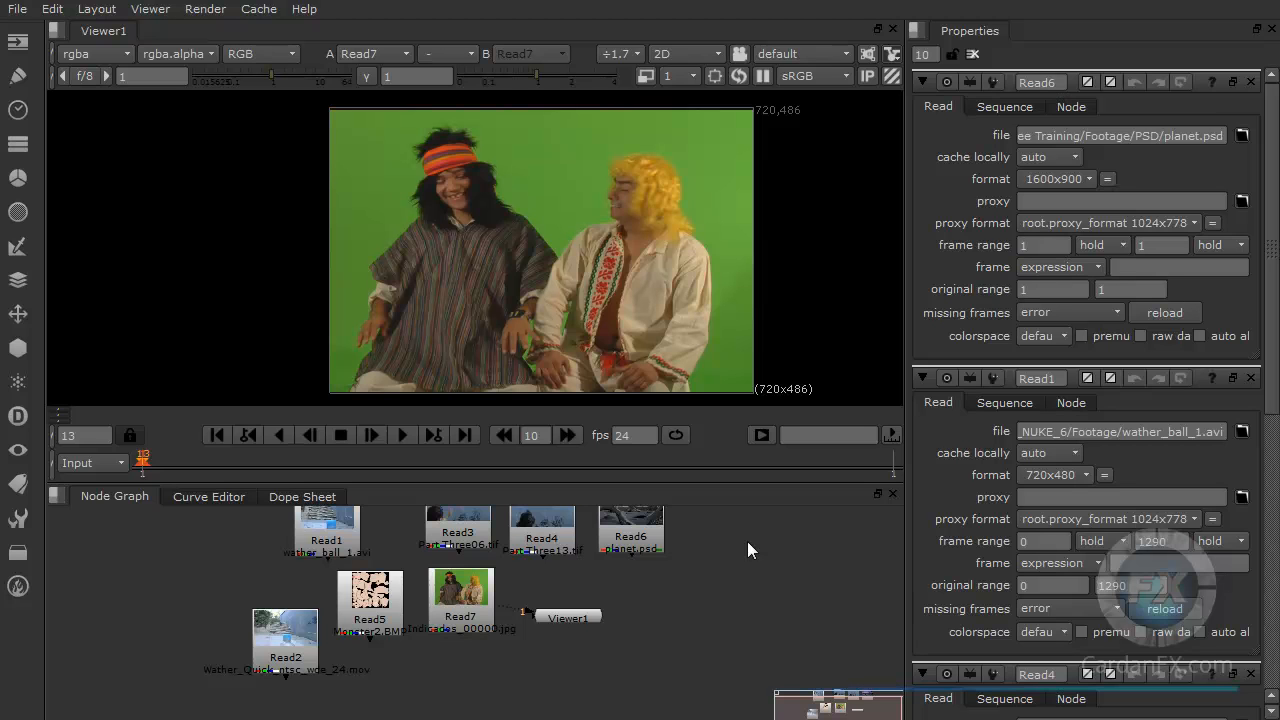
Step: Open the Project Settings and then the Viewer properties
key("s")
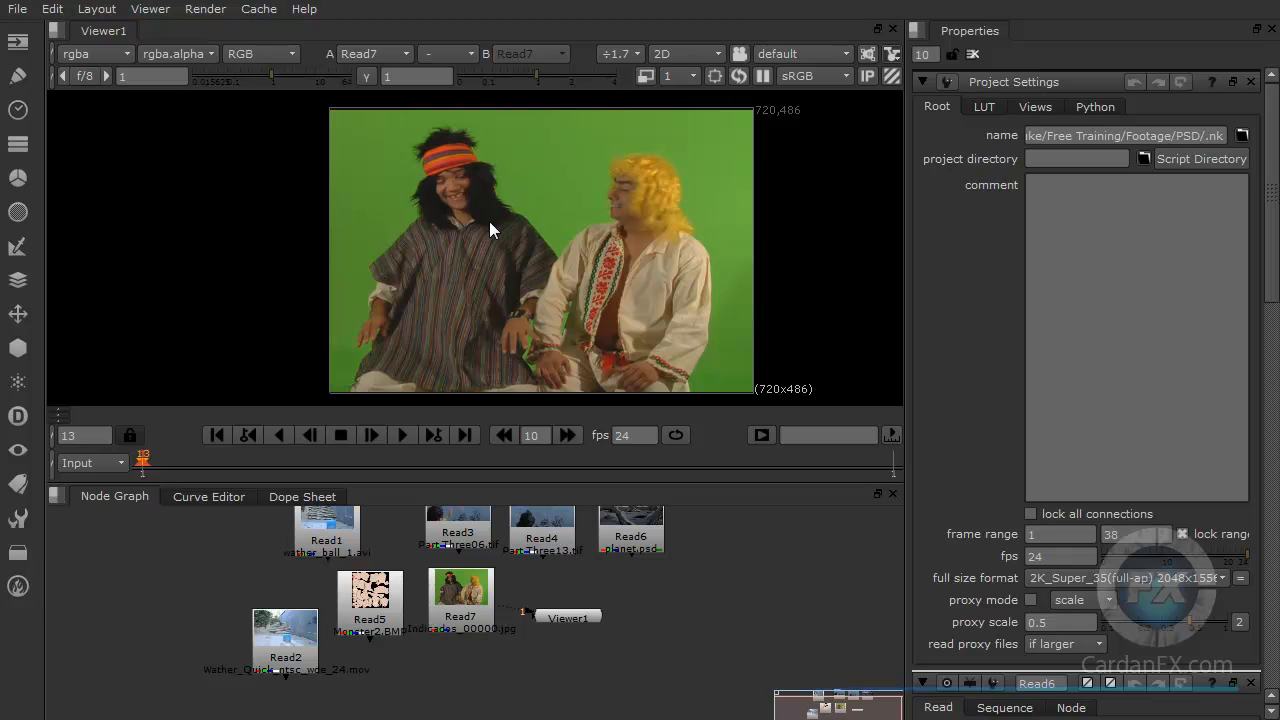
key("s")
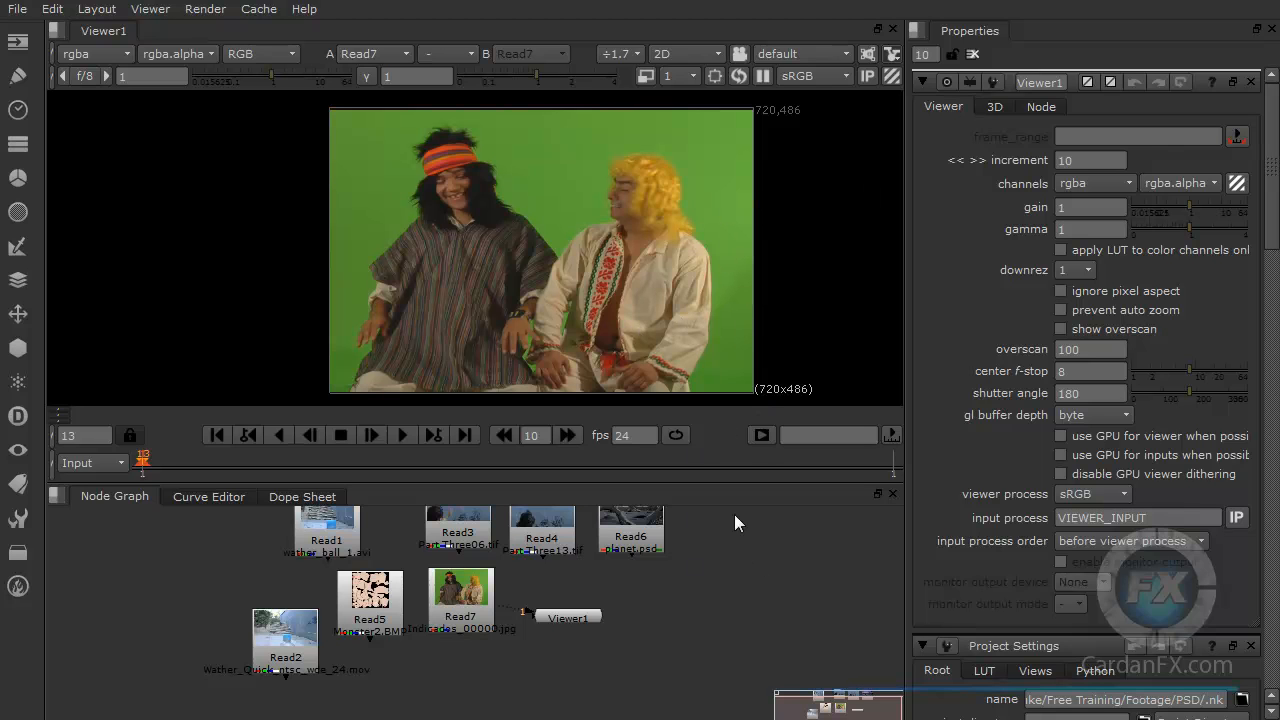
Step: Open the Project Settings in a wider Properties panel and enter the comment "This is my first script"
key("s")
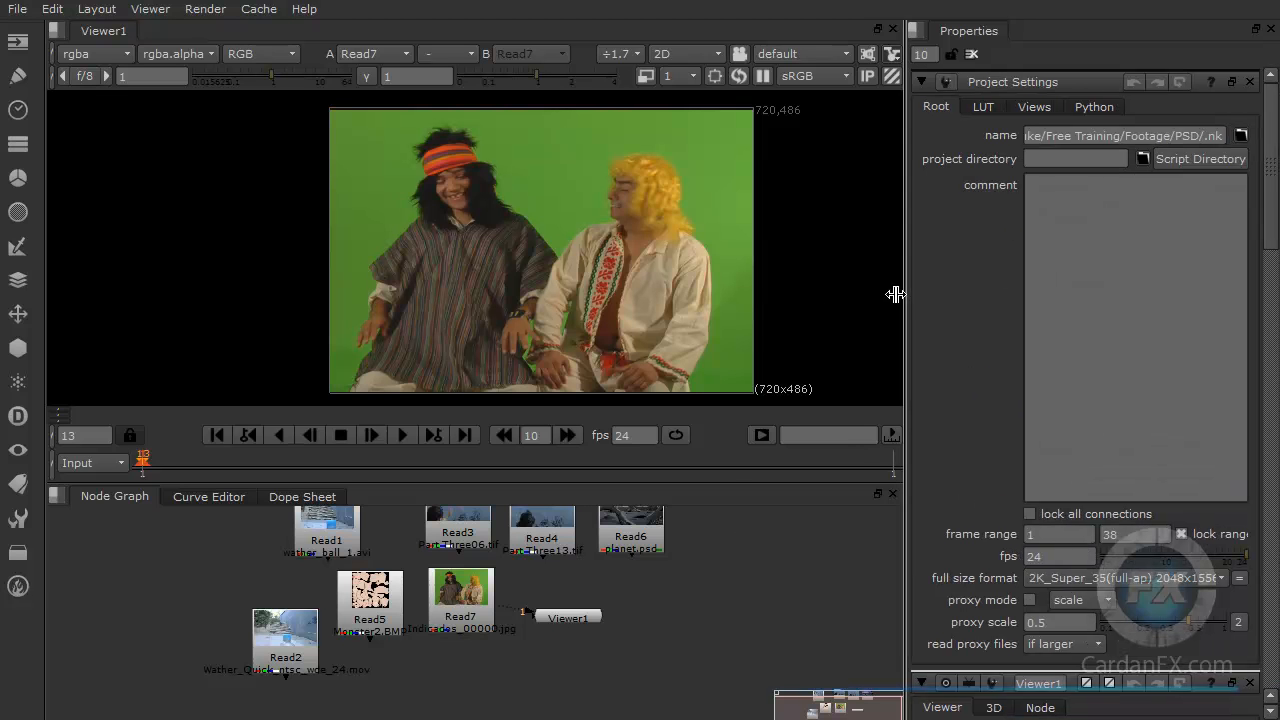
left_click_drag(904, 293, 798, 290)
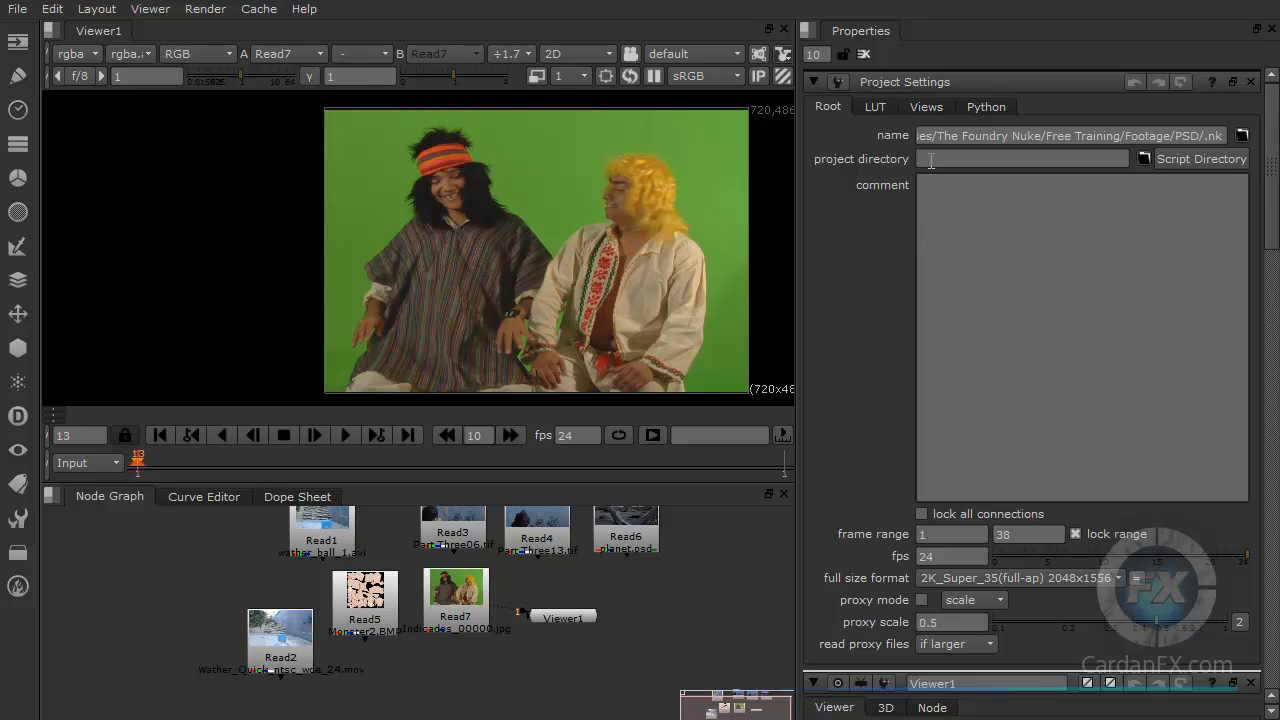
left_click_drag(1208, 135, 839, 131)
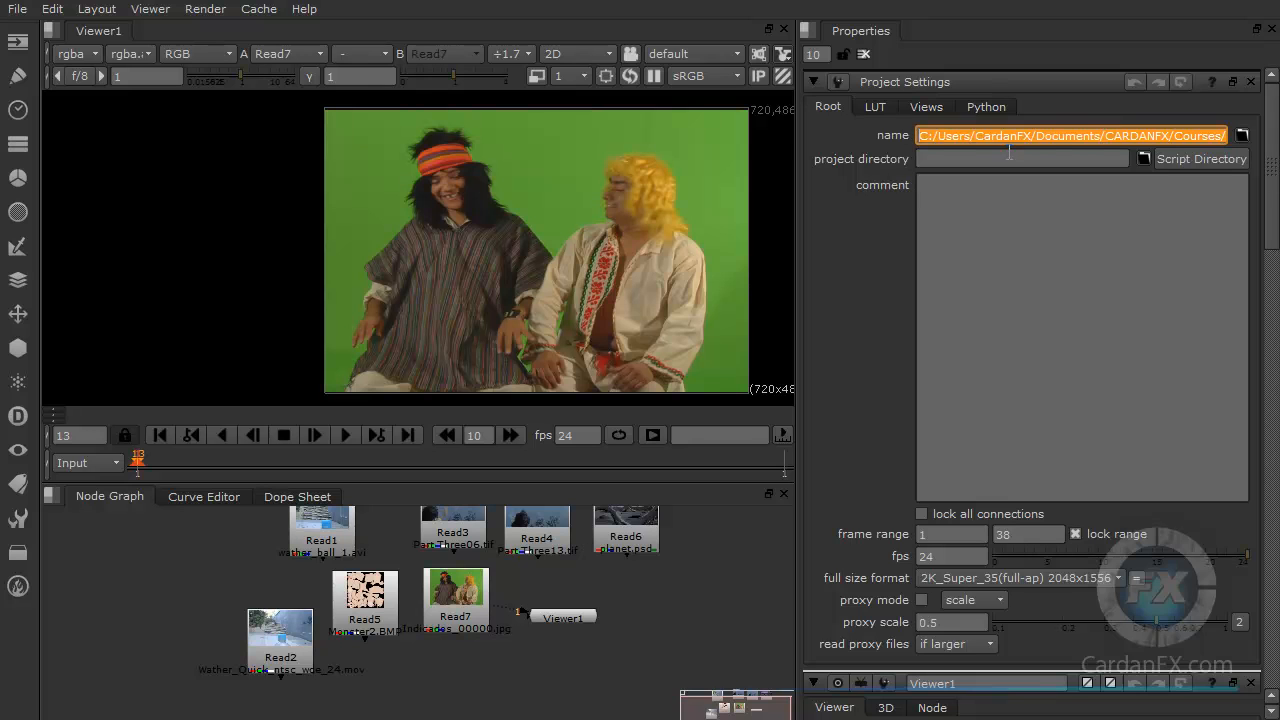
left_click(1043, 136)
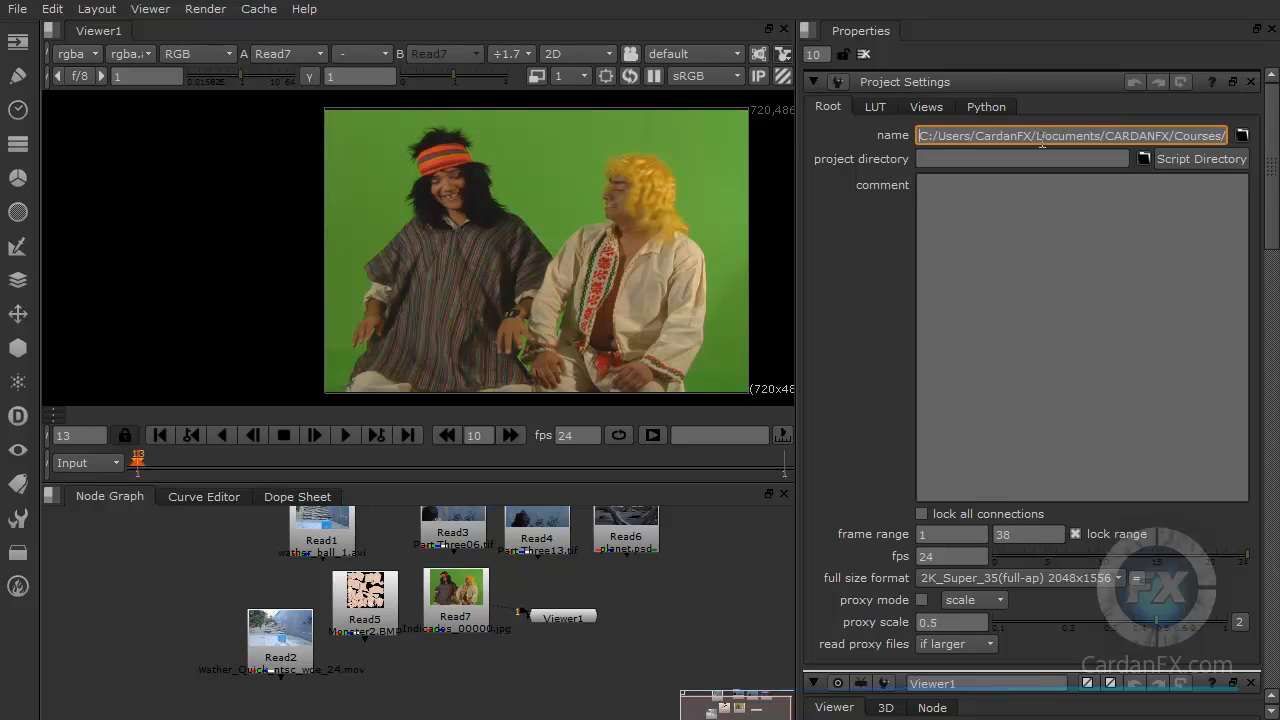
left_click(925, 159)
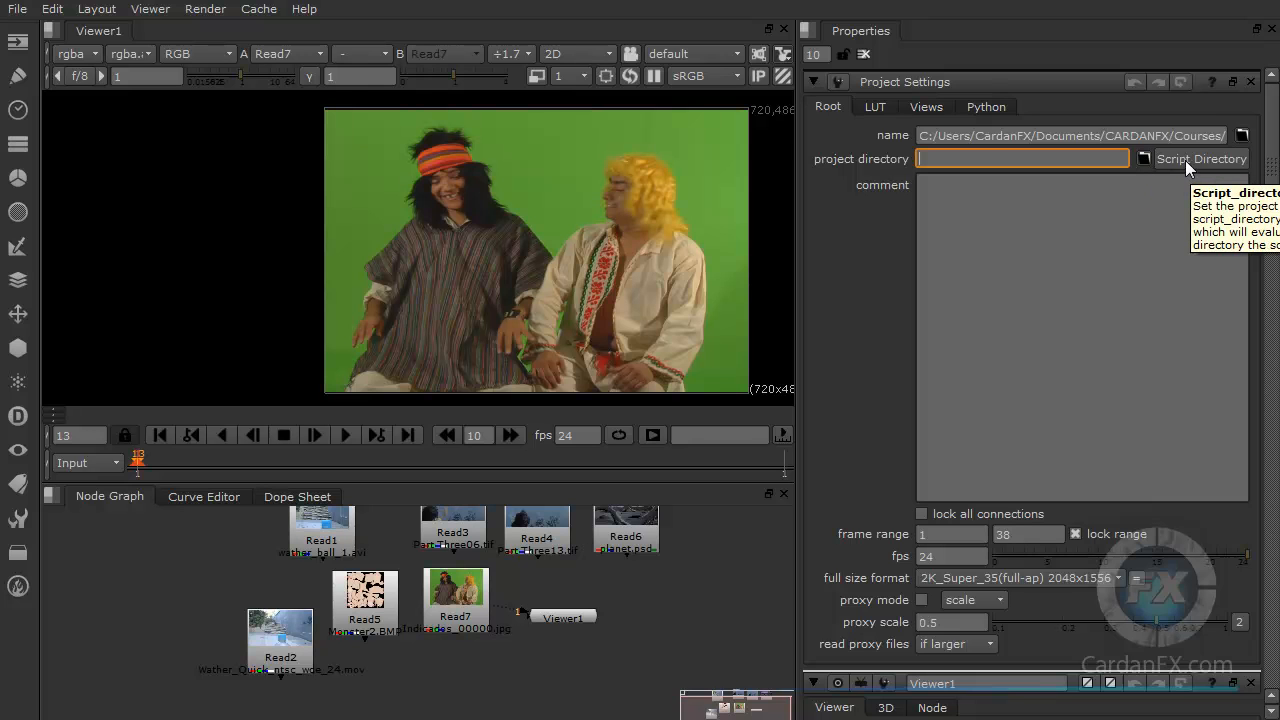
left_click(932, 186)
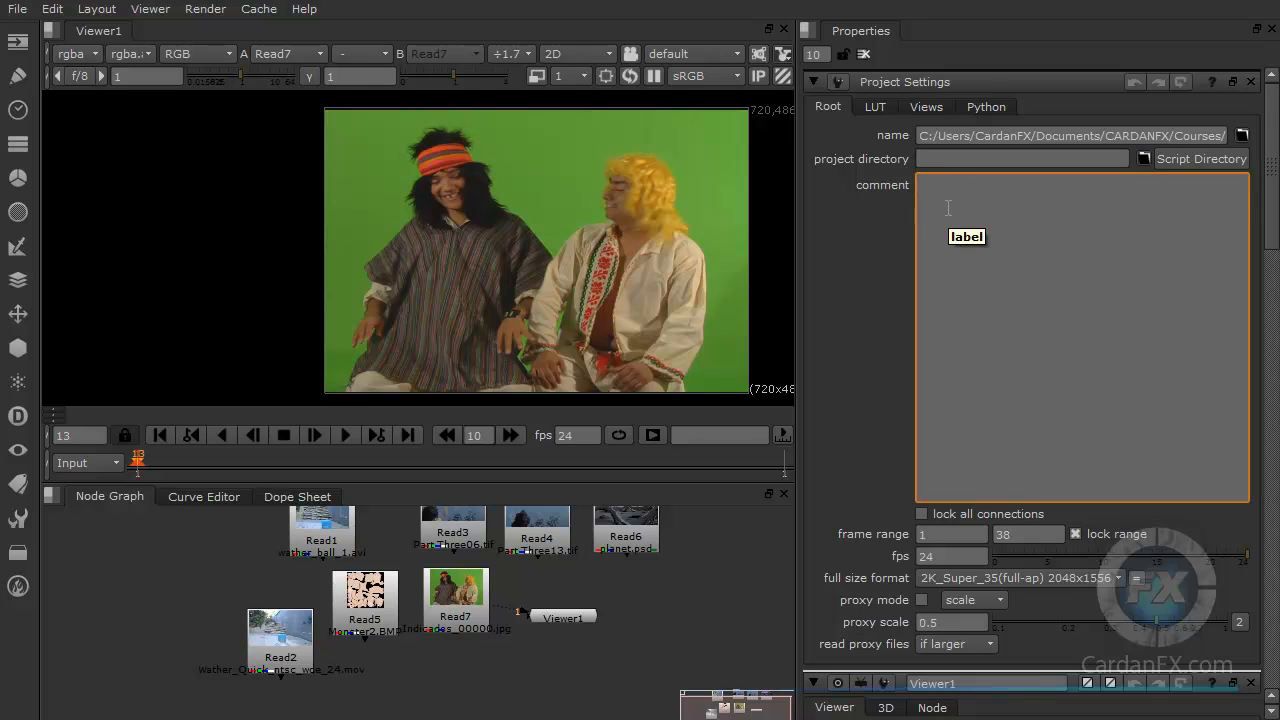
type("This is my f")
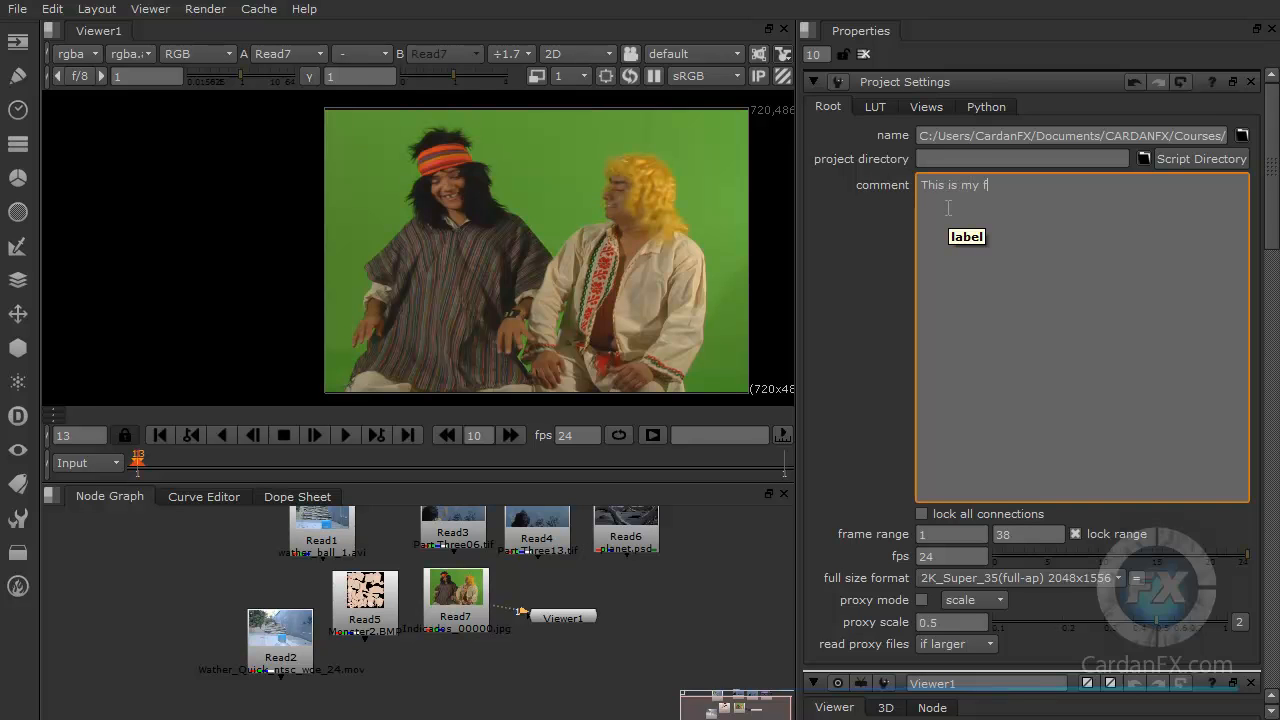
type("irst script")
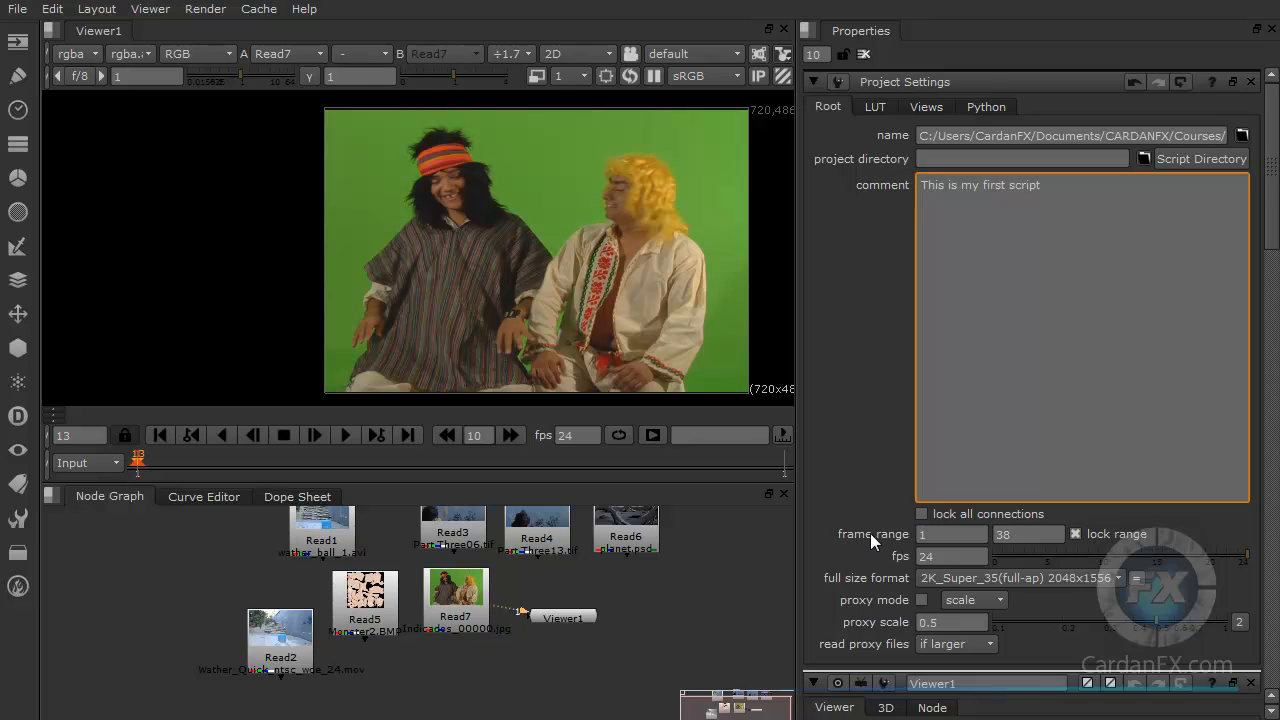
Step: Set the project frame range to run from 1 to 1000
left_click(921, 535)
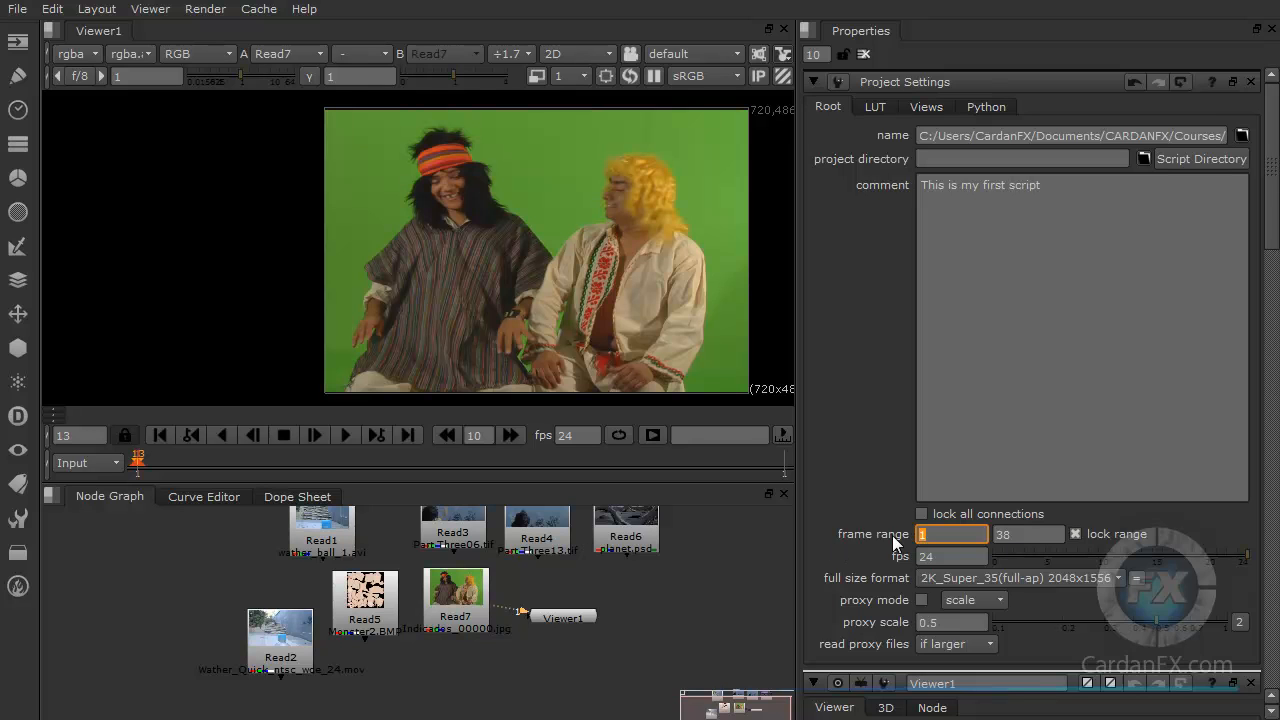
key("Tab")
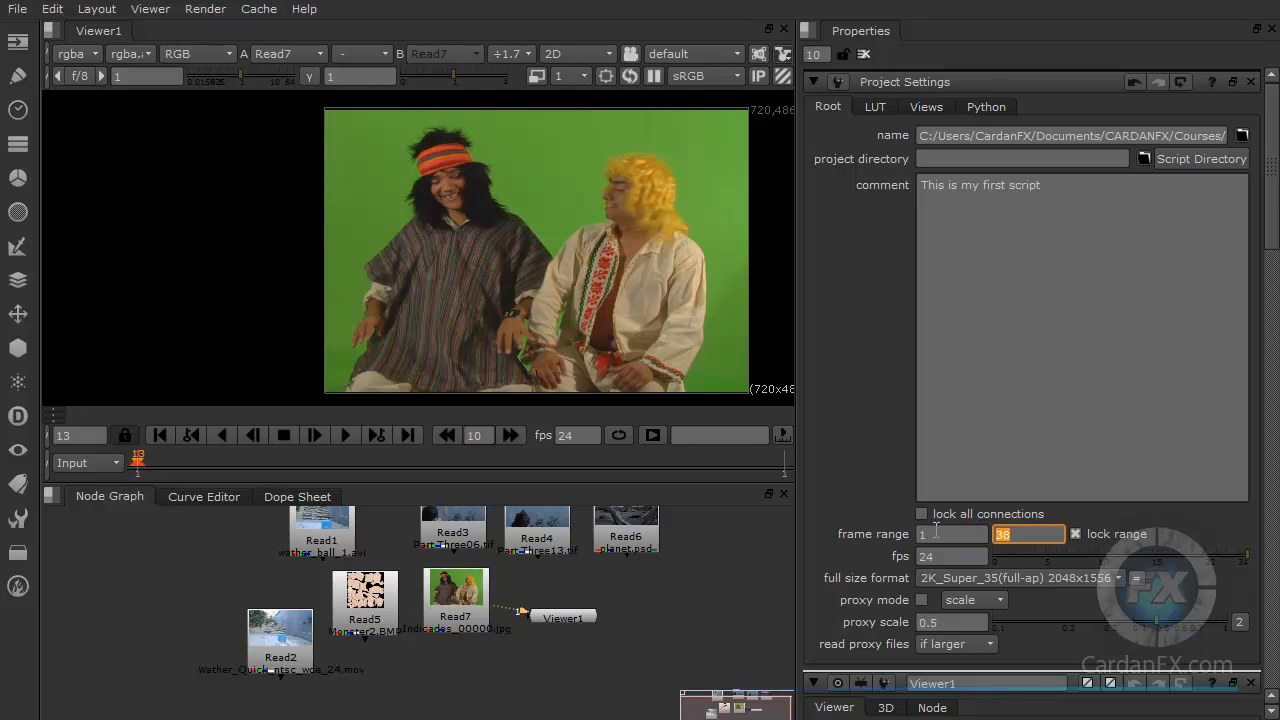
type("1000")
key("Return")
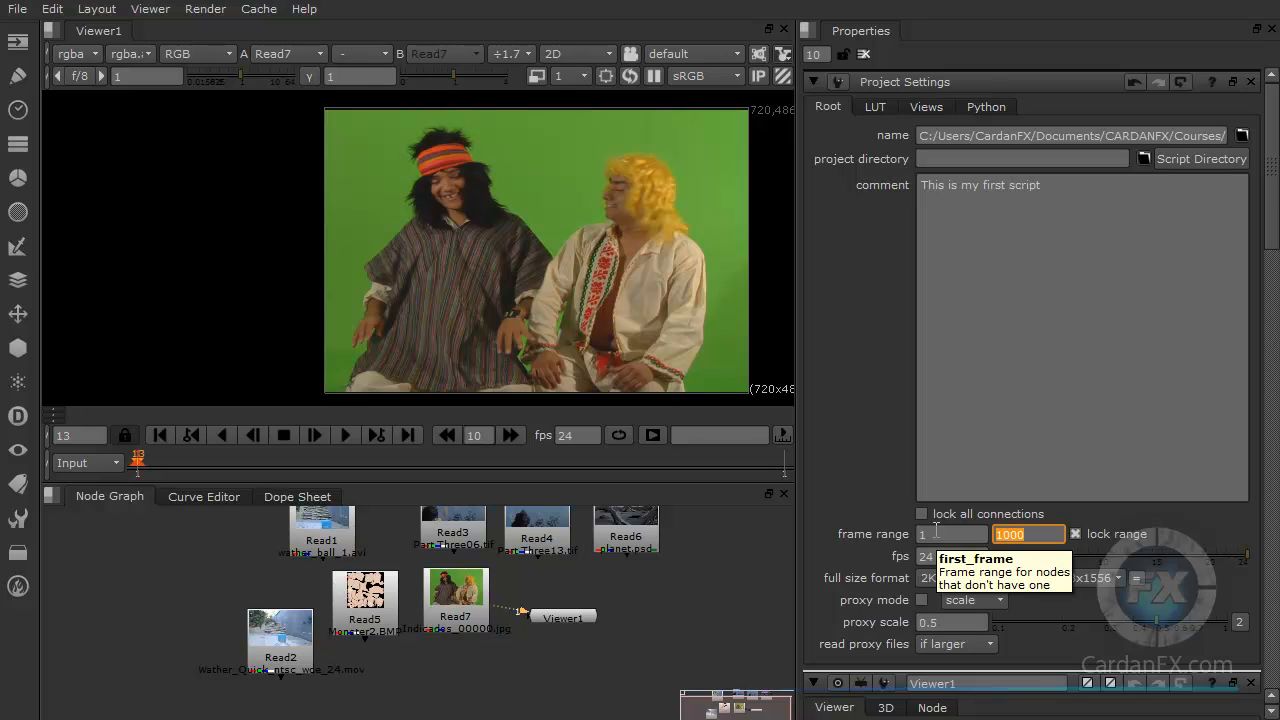
Step: Rearrange the Read7 and Viewer nodes and switch the viewer timeline range to Global
left_click_drag(550, 617, 507, 675)
left_click_drag(470, 598, 535, 599)
left_click_drag(525, 679, 527, 697)
left_click(531, 618)
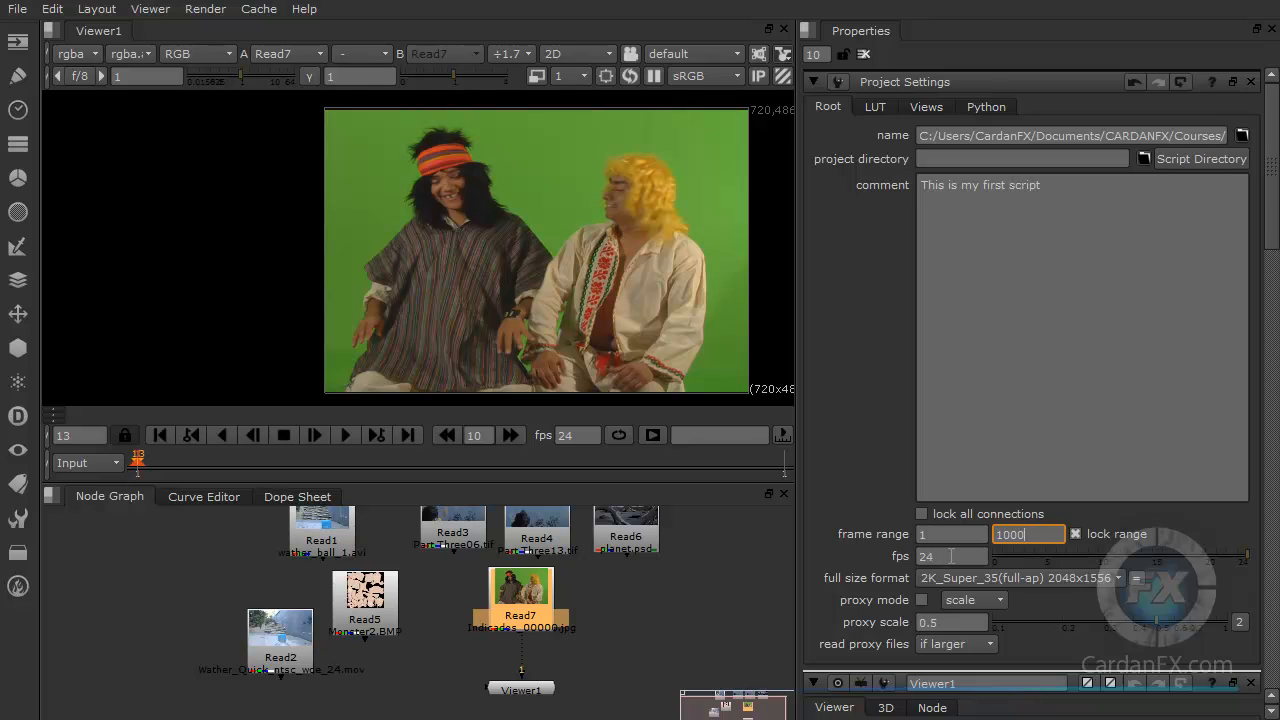
left_click(92, 462)
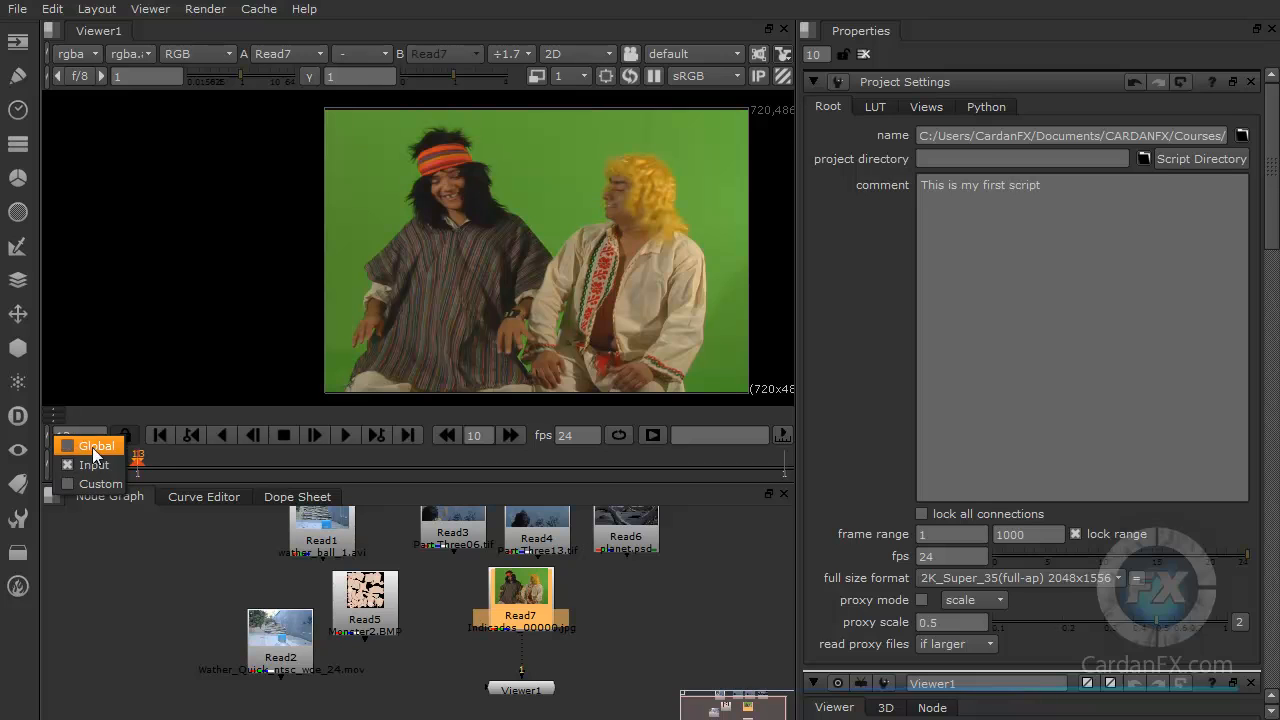
left_click(92, 447)
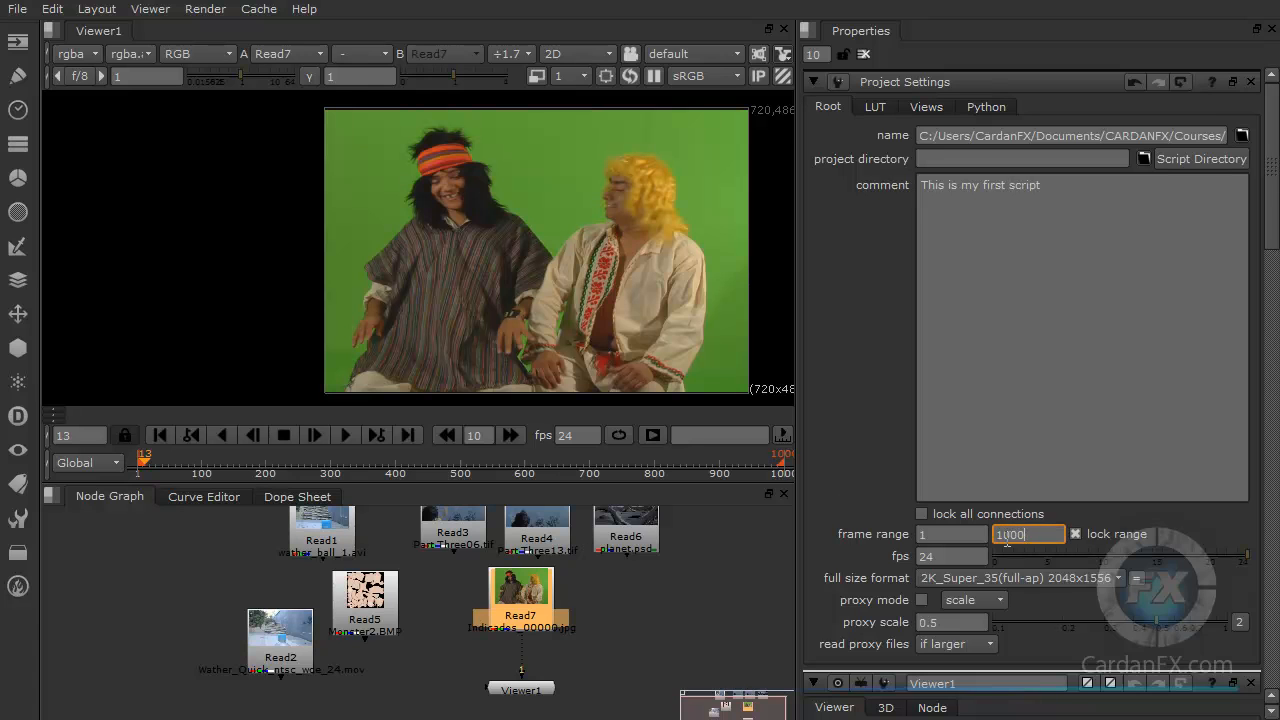
Step: Rearrange the Read5 and Read1 nodes and connect Read1 to the Viewer instead of Read7
left_click_drag(360, 590, 125, 578)
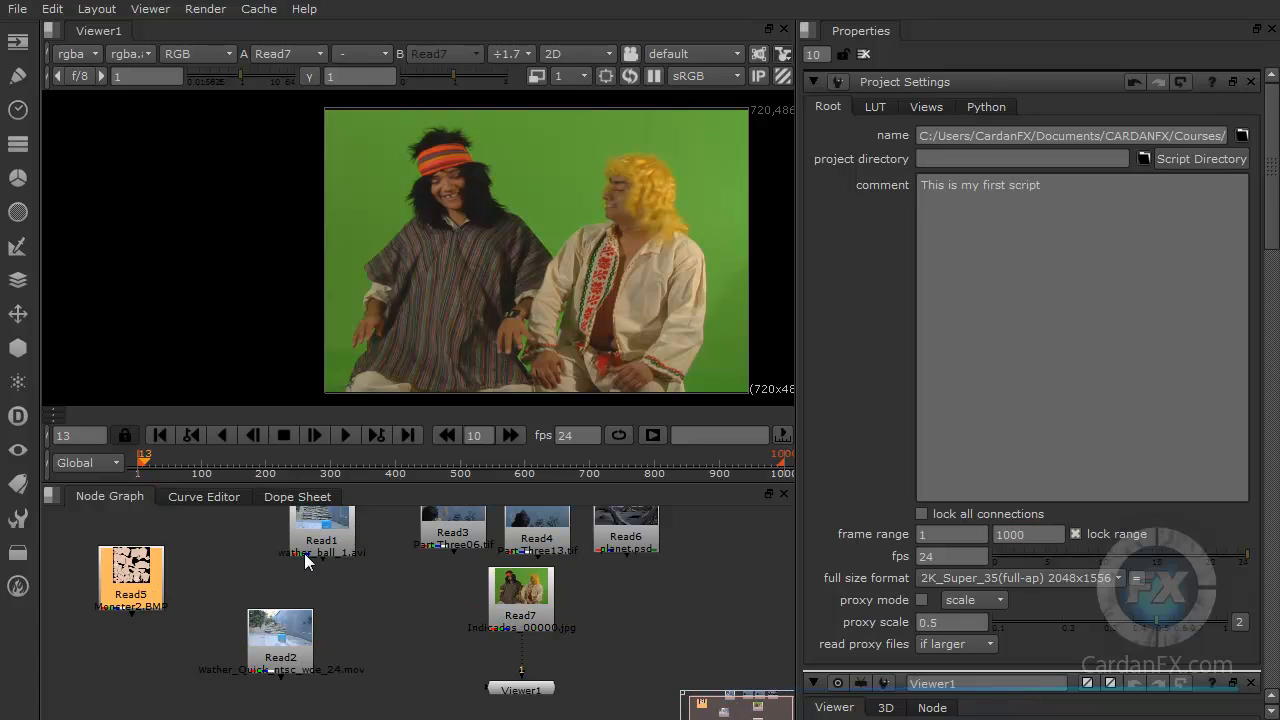
left_click_drag(322, 550, 345, 580)
left_click_drag(524, 672, 487, 646)
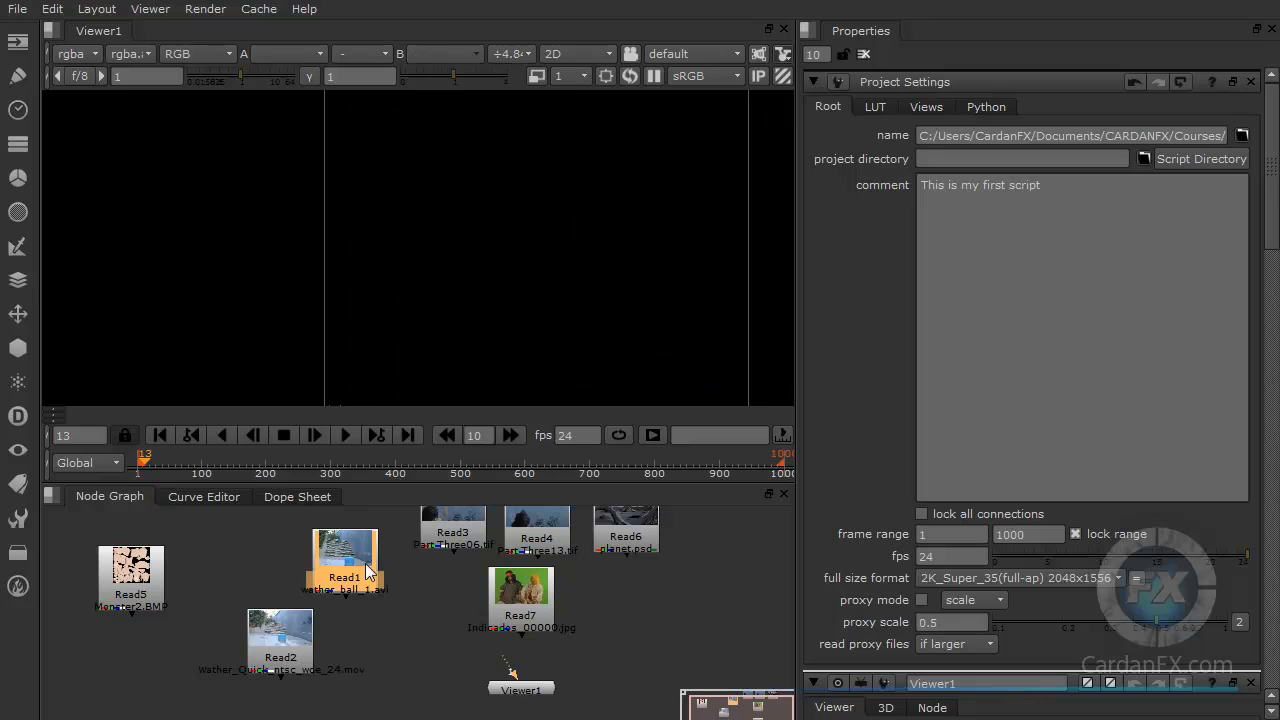
key("1")
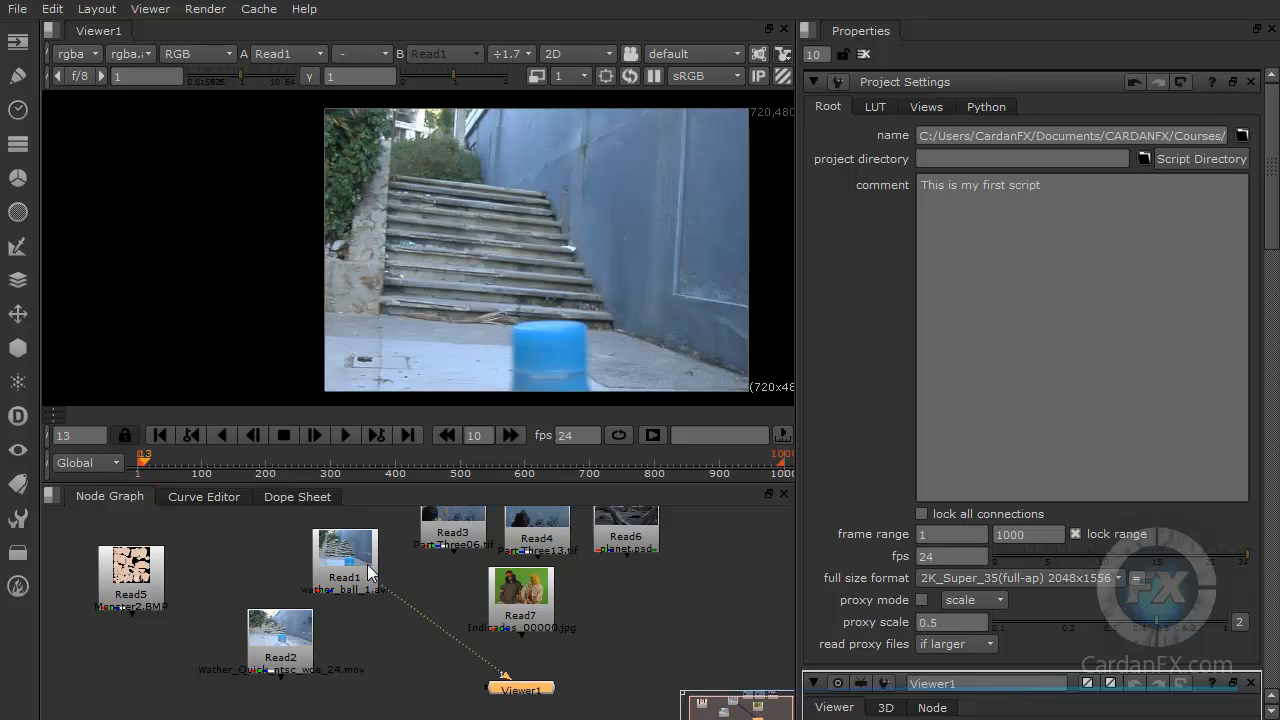
left_click_drag(528, 690, 432, 681)
left_click_drag(360, 558, 412, 581)
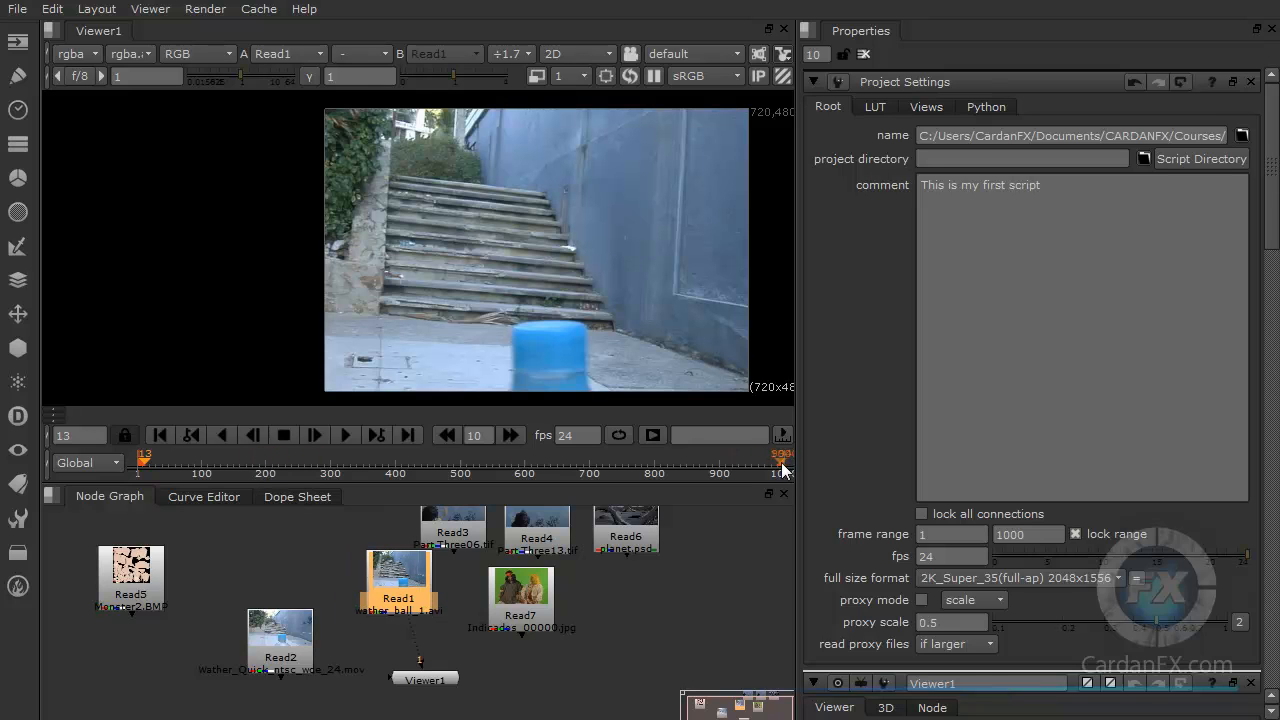
Step: Set the project fps to 30
left_click(702, 609)
left_click(1030, 534)
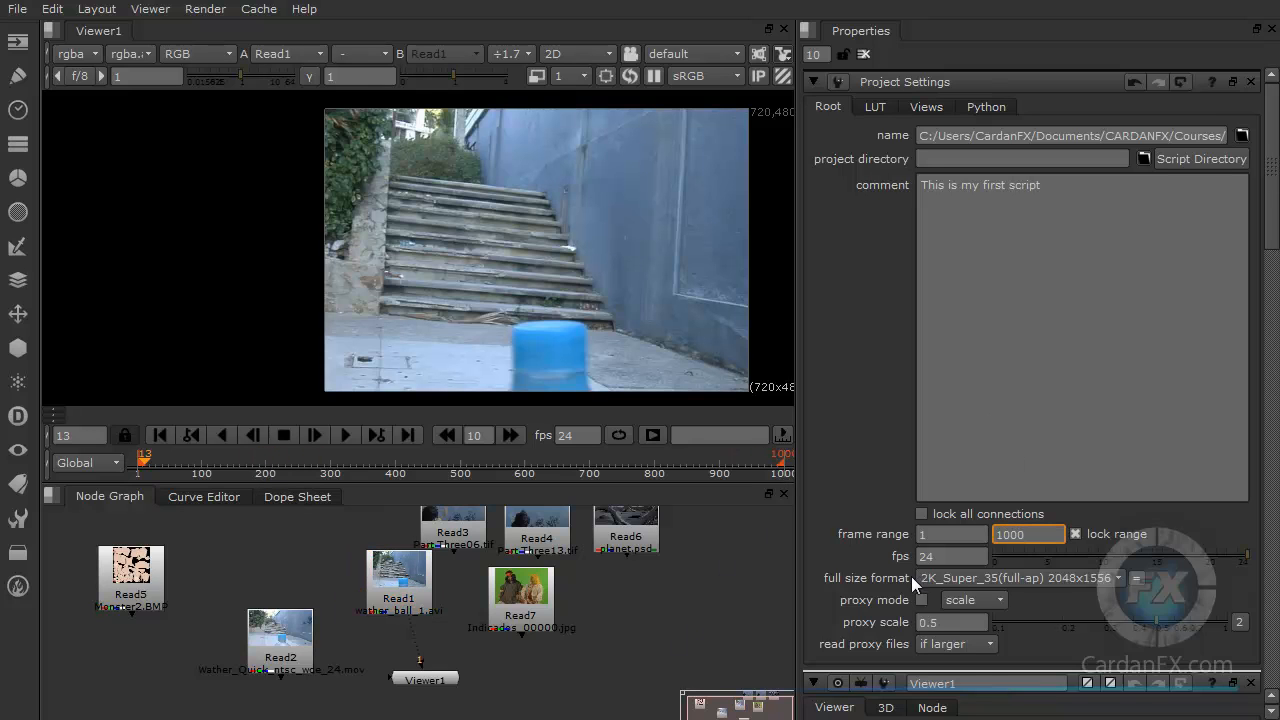
double_click(946, 557)
type("30")
key("Return")
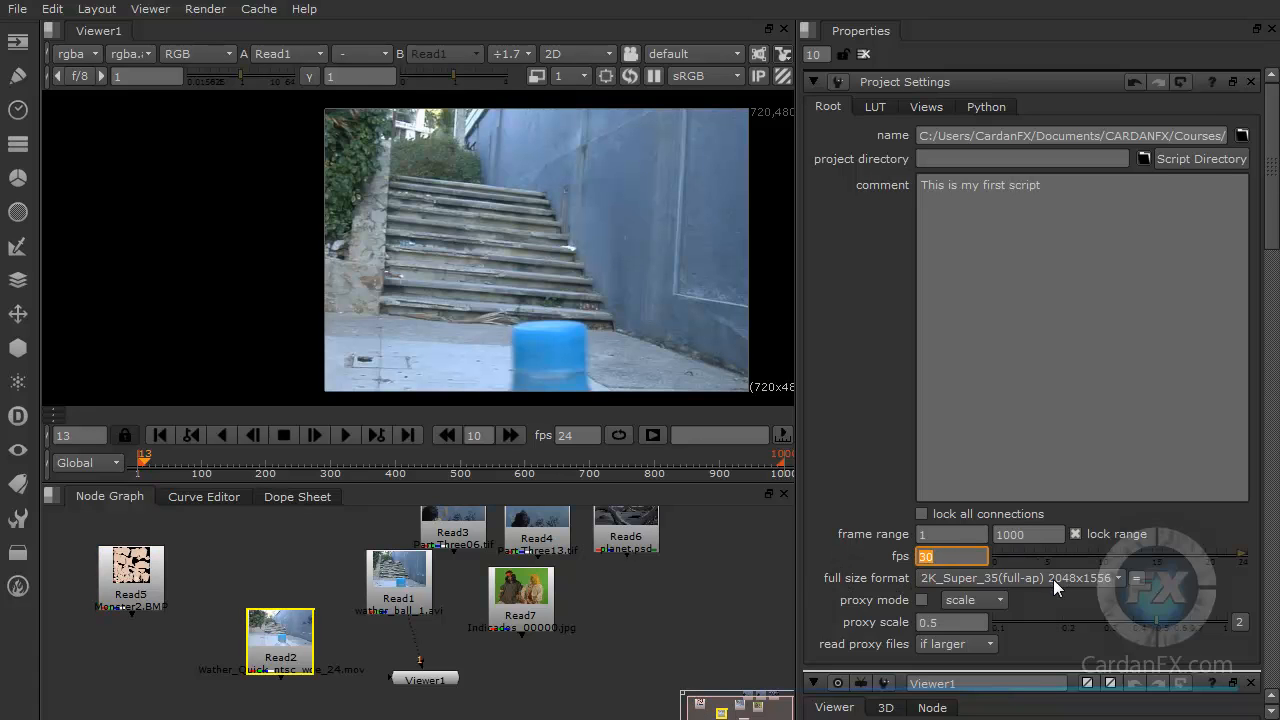
Step: Set the project's full size format to HD 1920x1080
left_click(1119, 578)
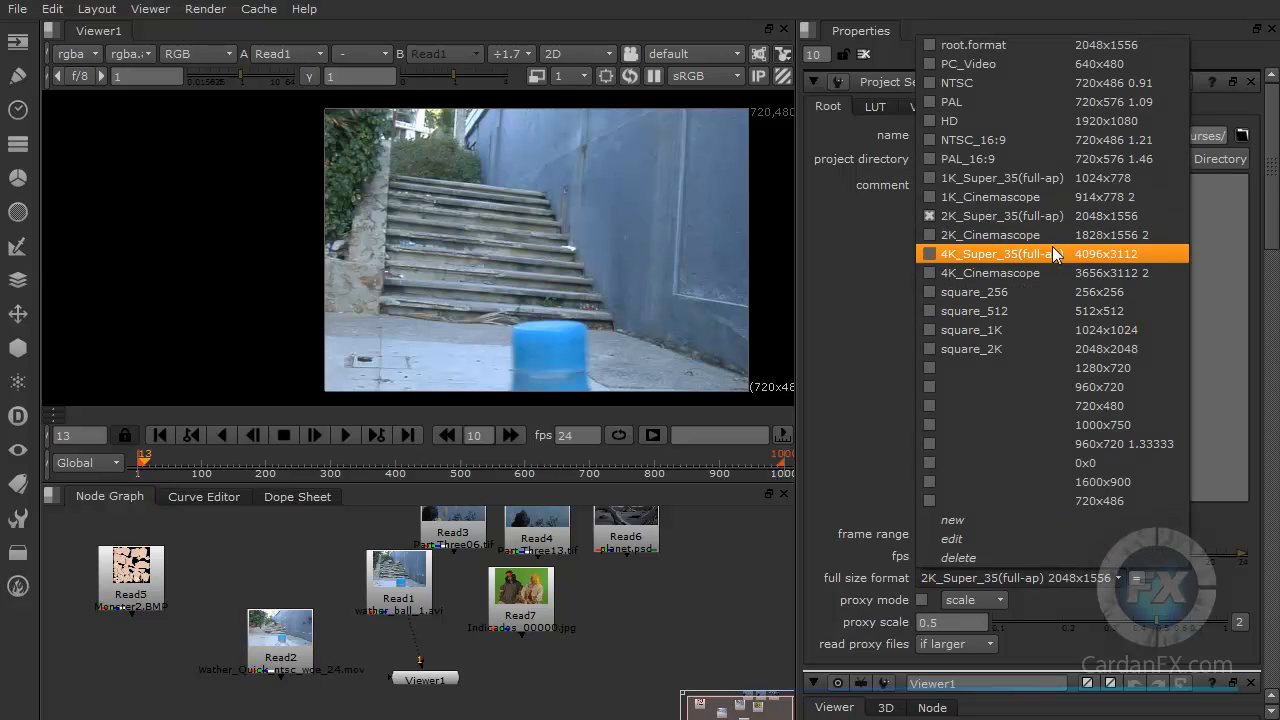
left_click(958, 121)
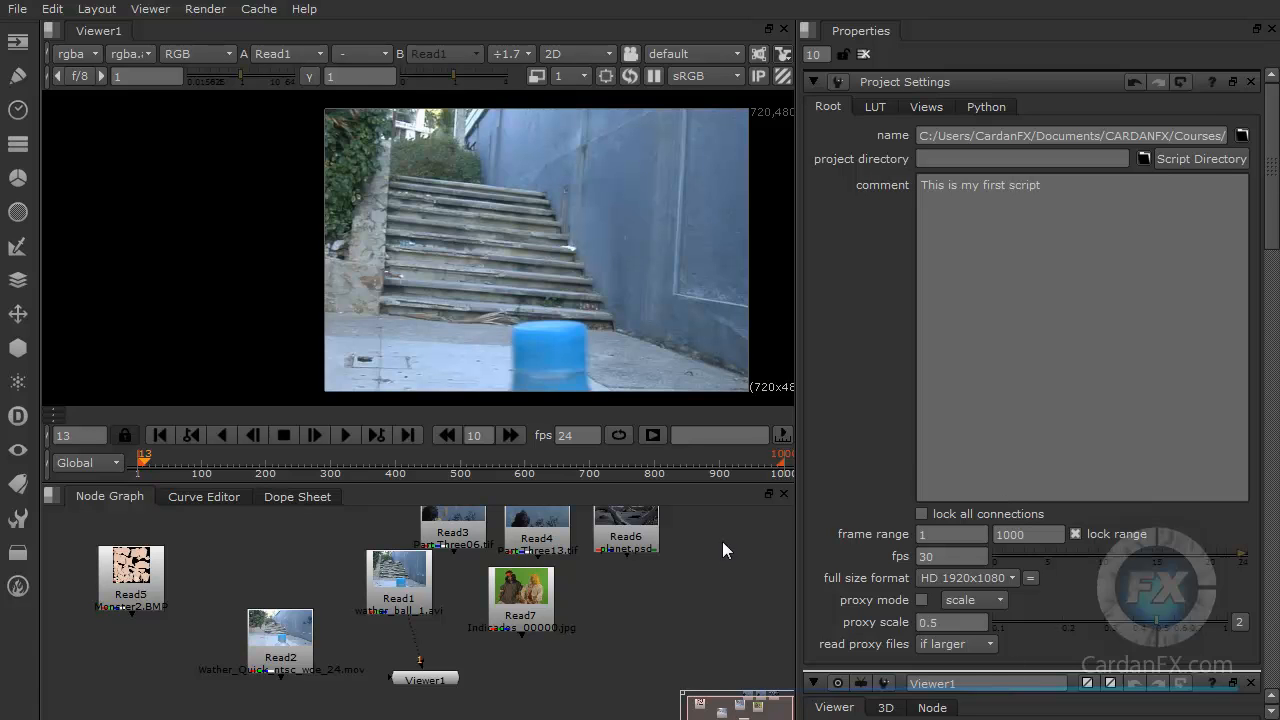
middle_click_drag(682, 274, 551, 271)
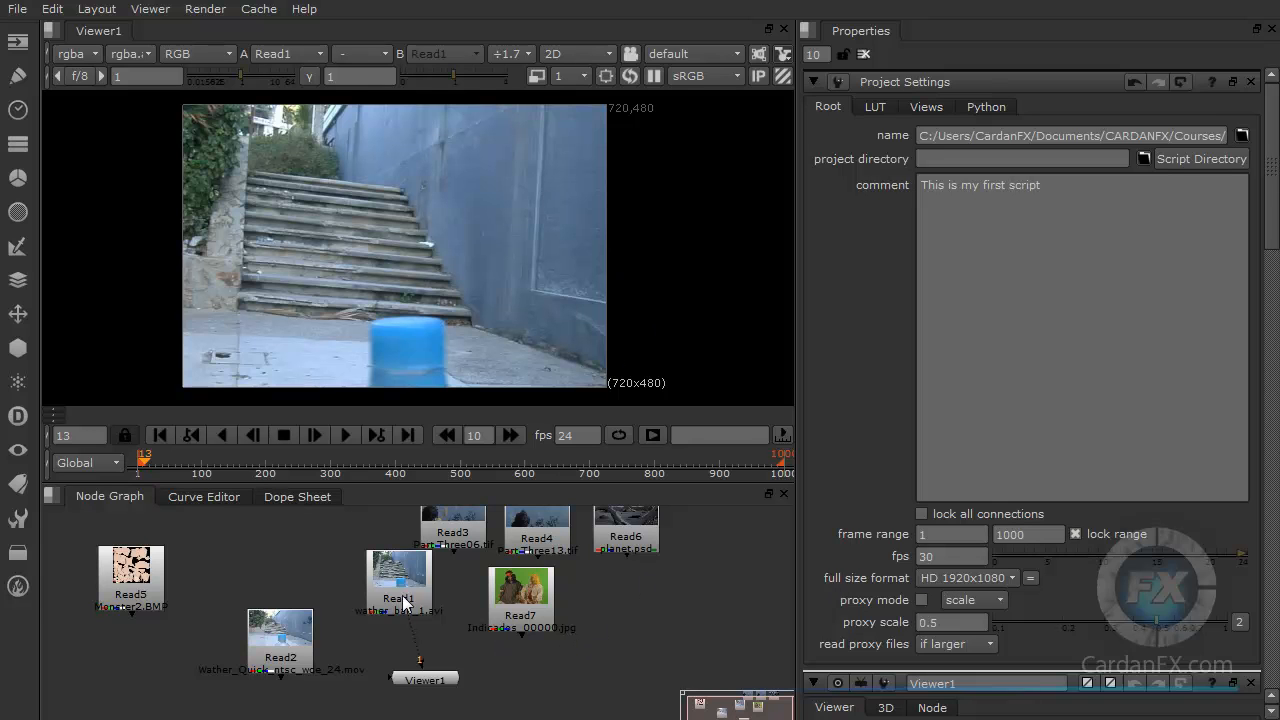
Step: Zoom out the node graph and spread out the Read4, Read6 and Read7 nodes
scroll(595, 627, "down", 4)
middle_click_drag(466, 592, 428, 586)
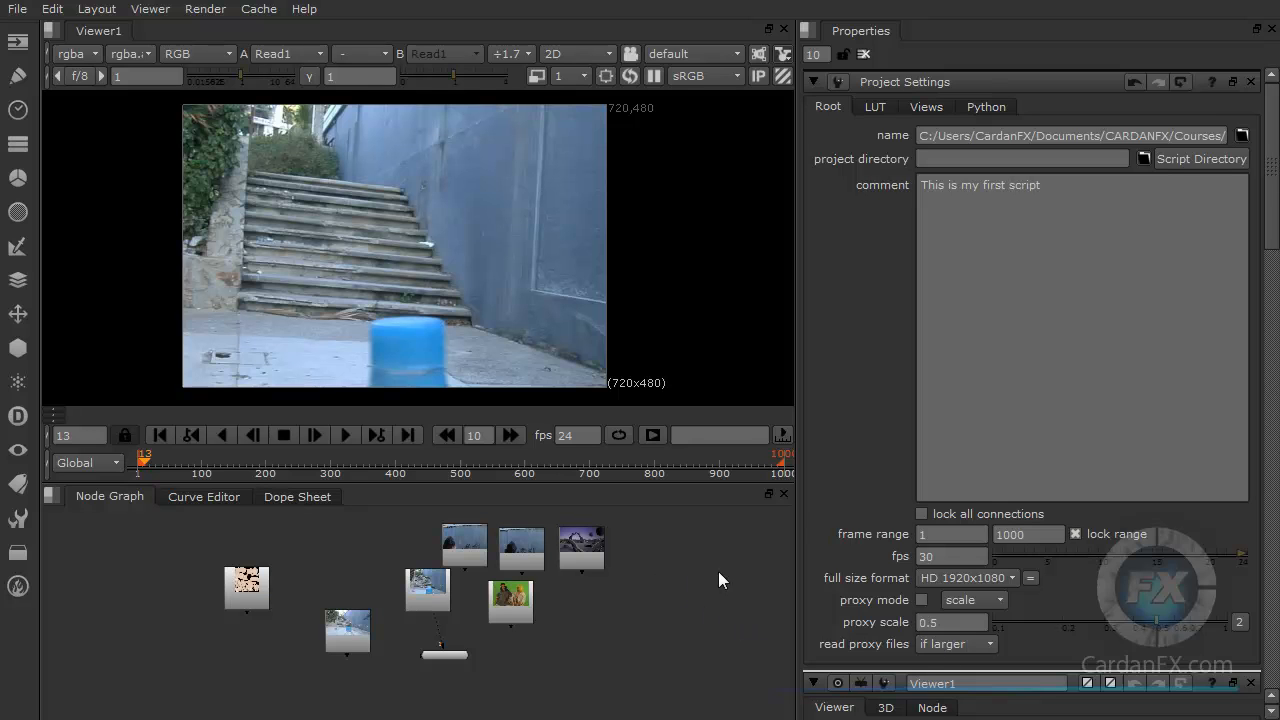
left_click(1014, 577)
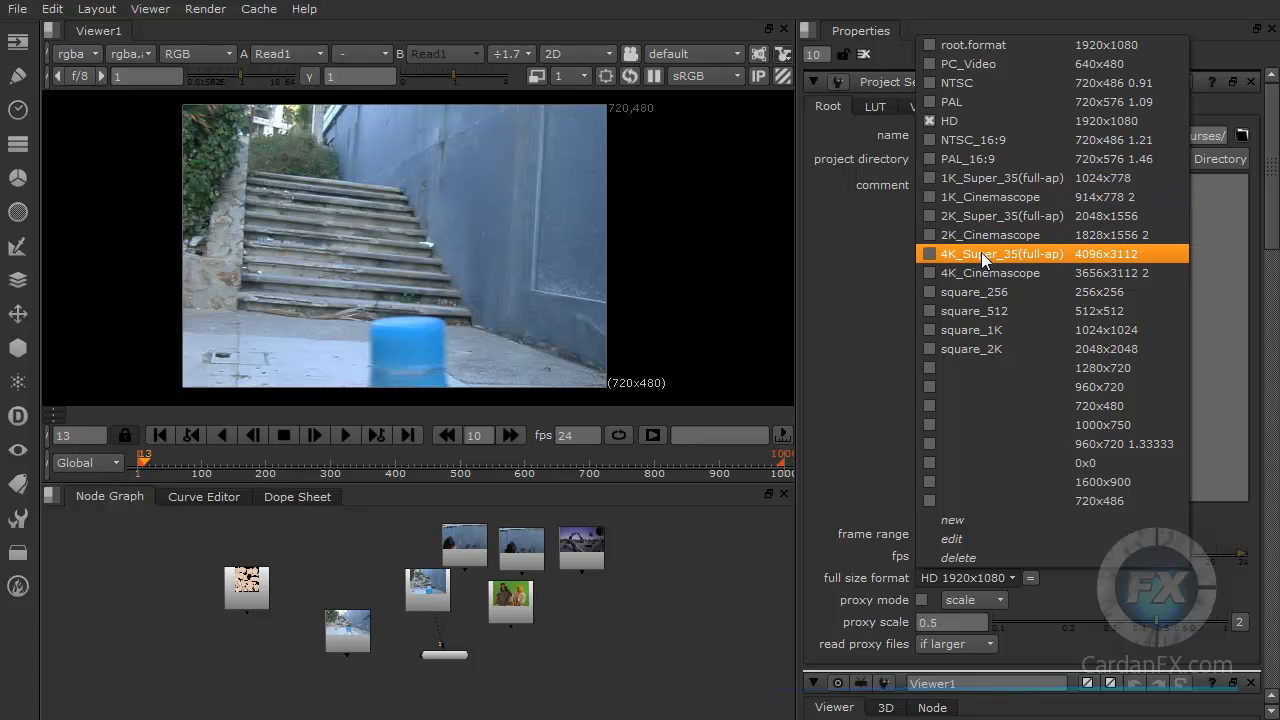
left_click(728, 576)
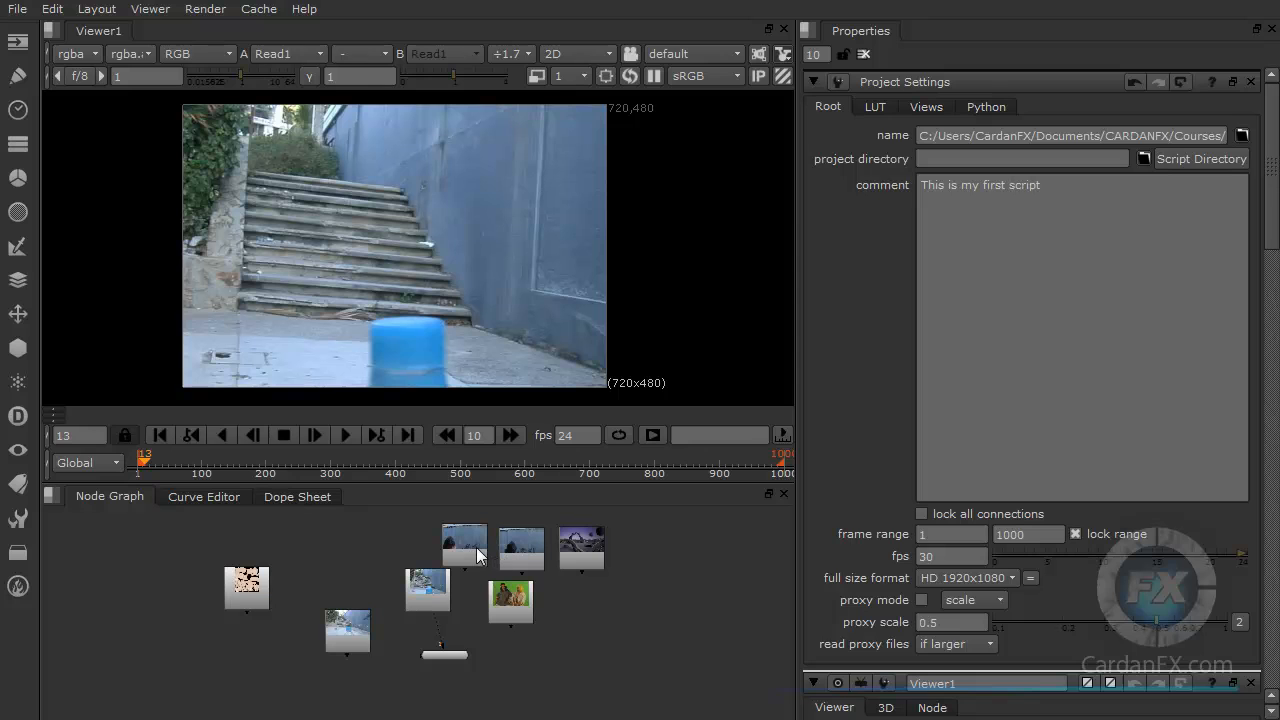
left_click_drag(592, 560, 668, 560)
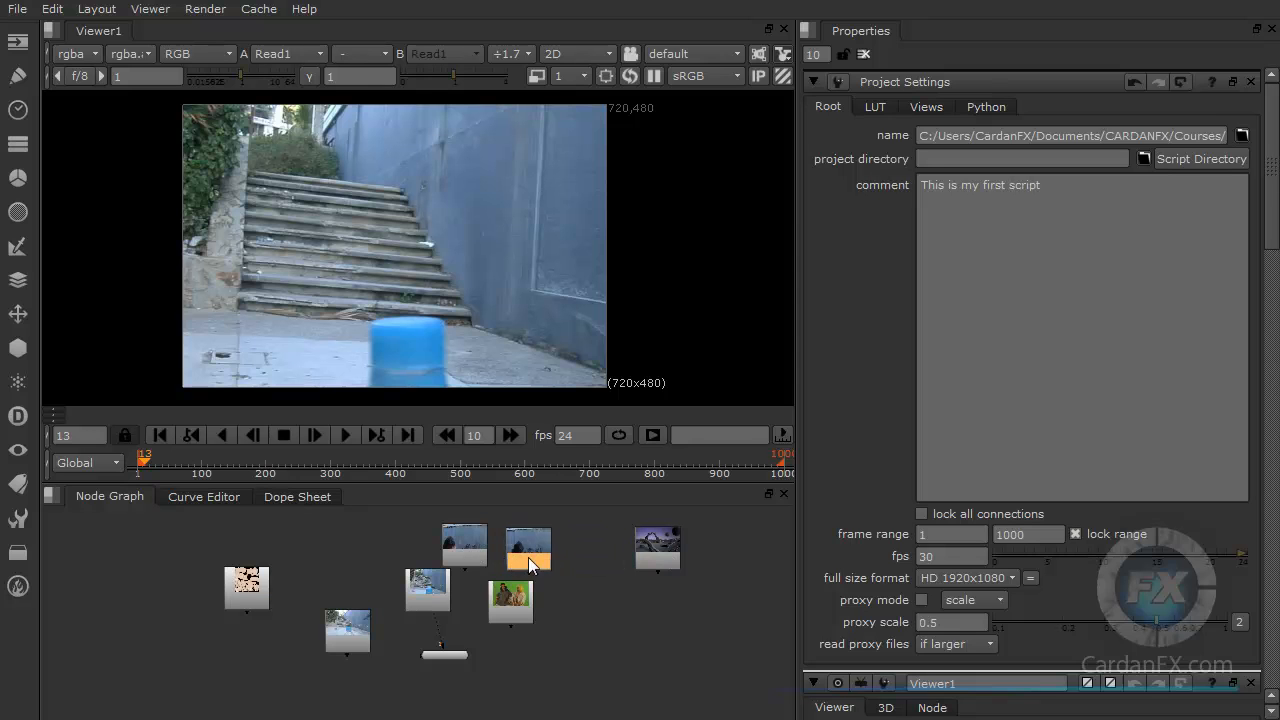
left_click_drag(528, 557, 607, 557)
left_click_drag(512, 606, 607, 636)
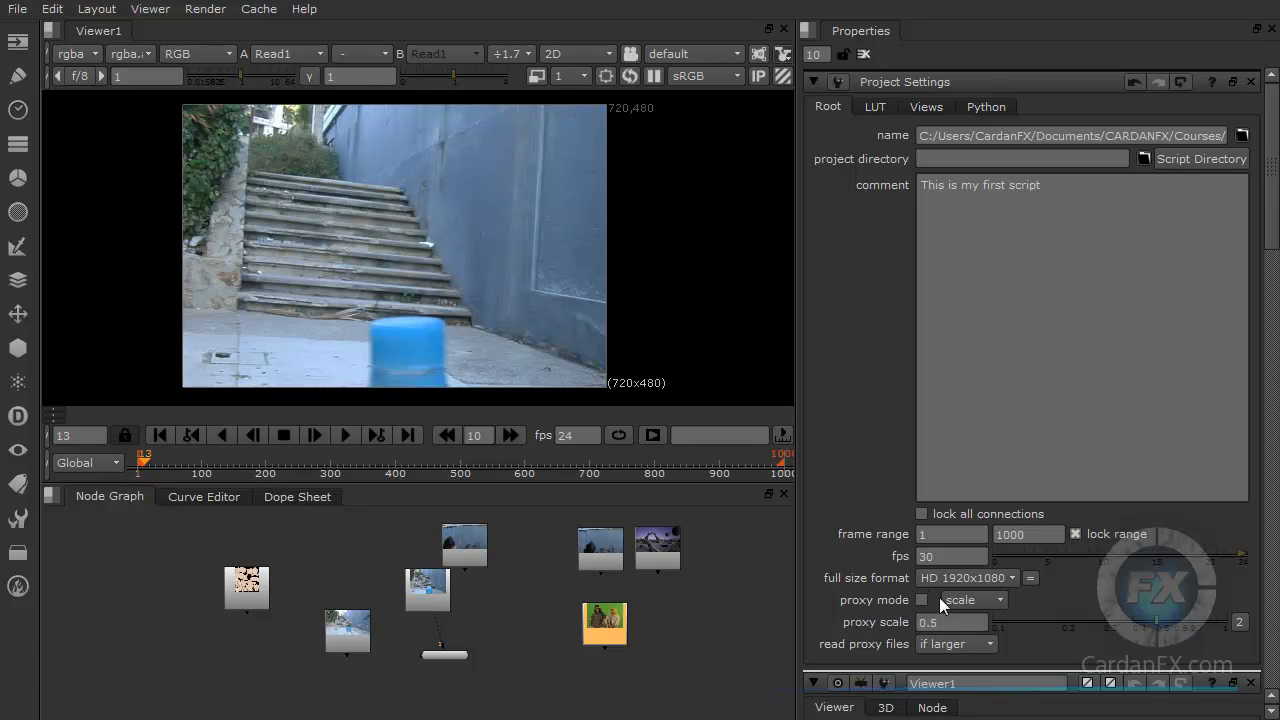
left_click(1002, 600)
left_click(1018, 605)
left_click(705, 621)
Step: Open the LUT settings of the Project Settings and review the monitor LUT options
left_click(875, 108)
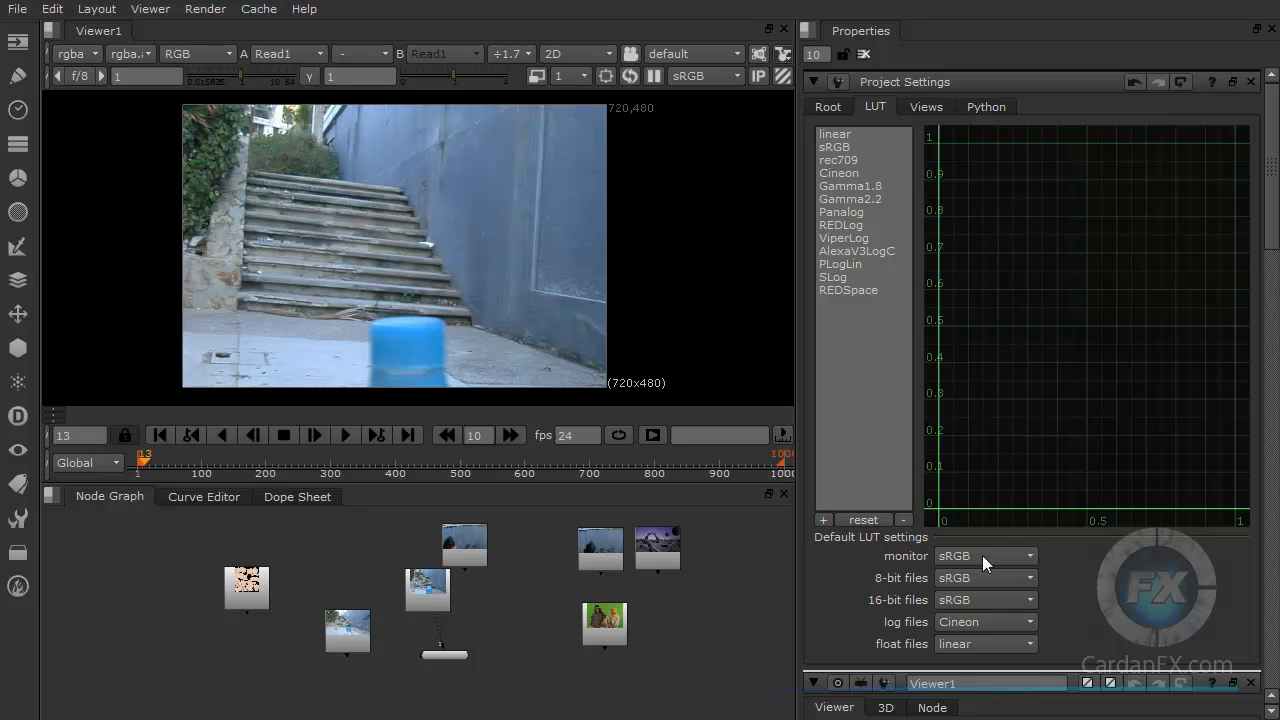
left_click(1012, 555)
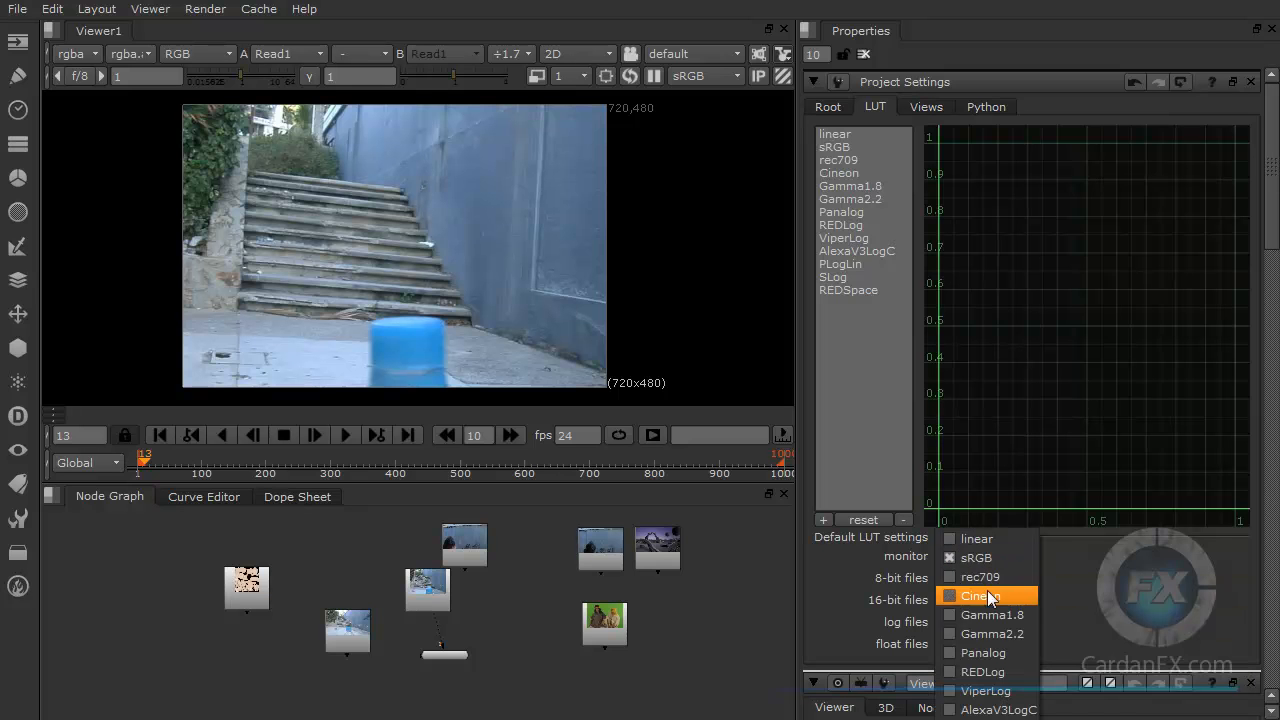
left_click(1010, 558)
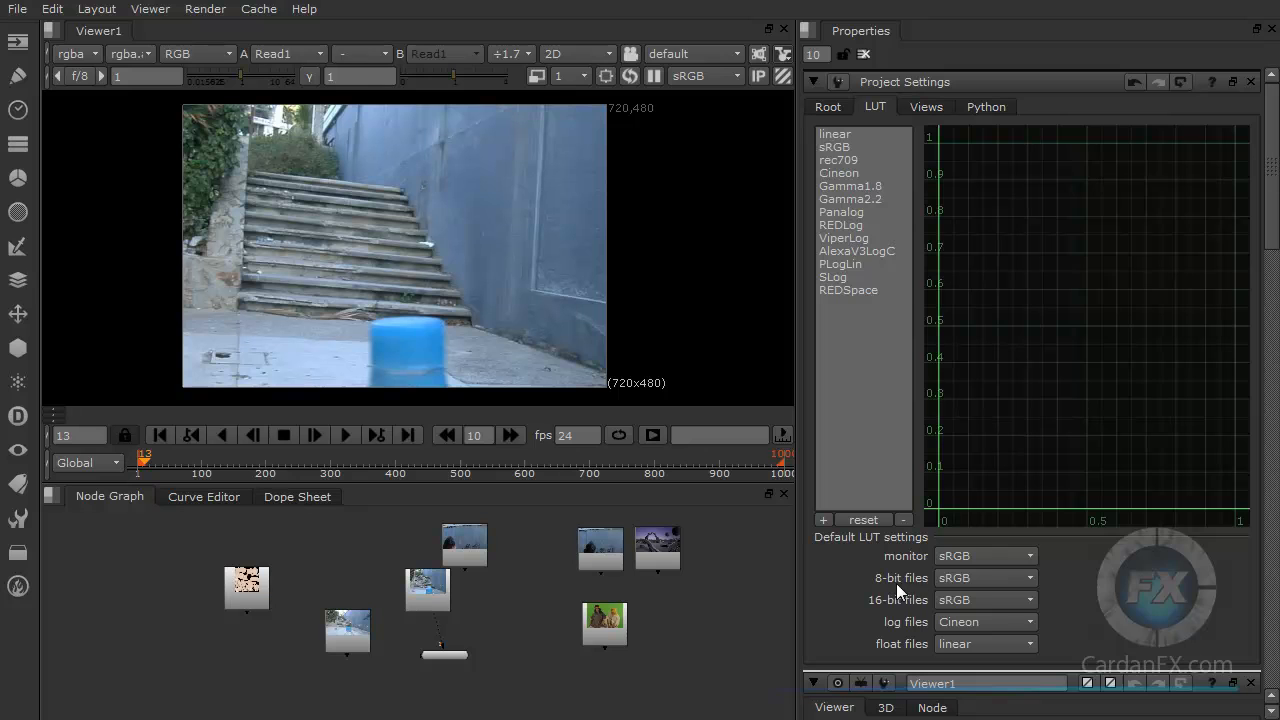
Step: Set the default 8-bit files LUT to linear
left_click(984, 578)
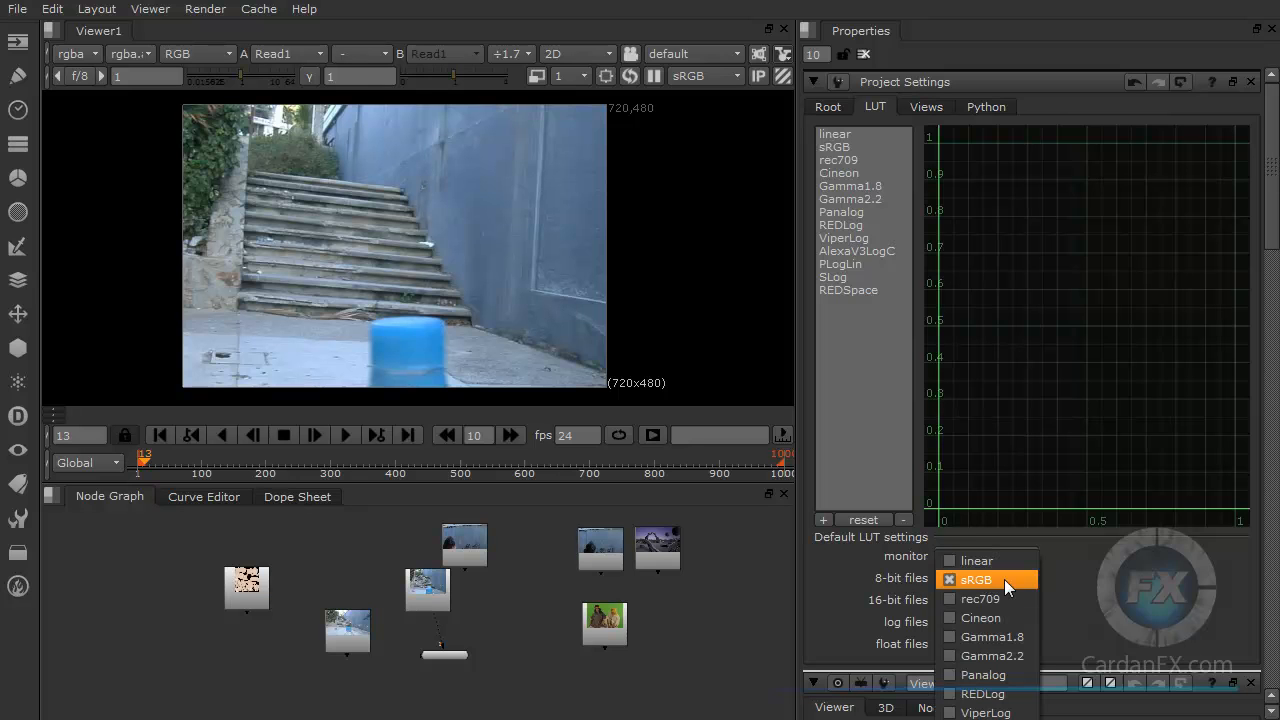
left_click(984, 563)
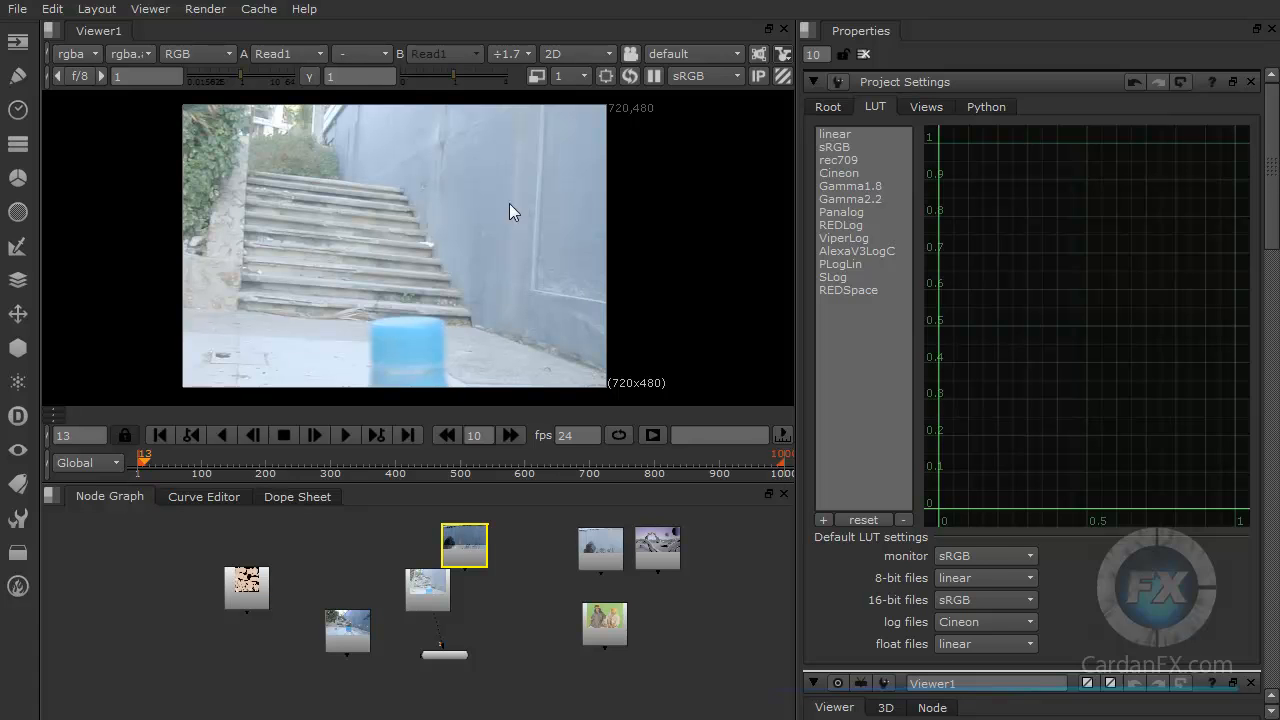
Step: Set the default 8-bit files LUT to Cineon
left_click(980, 577)
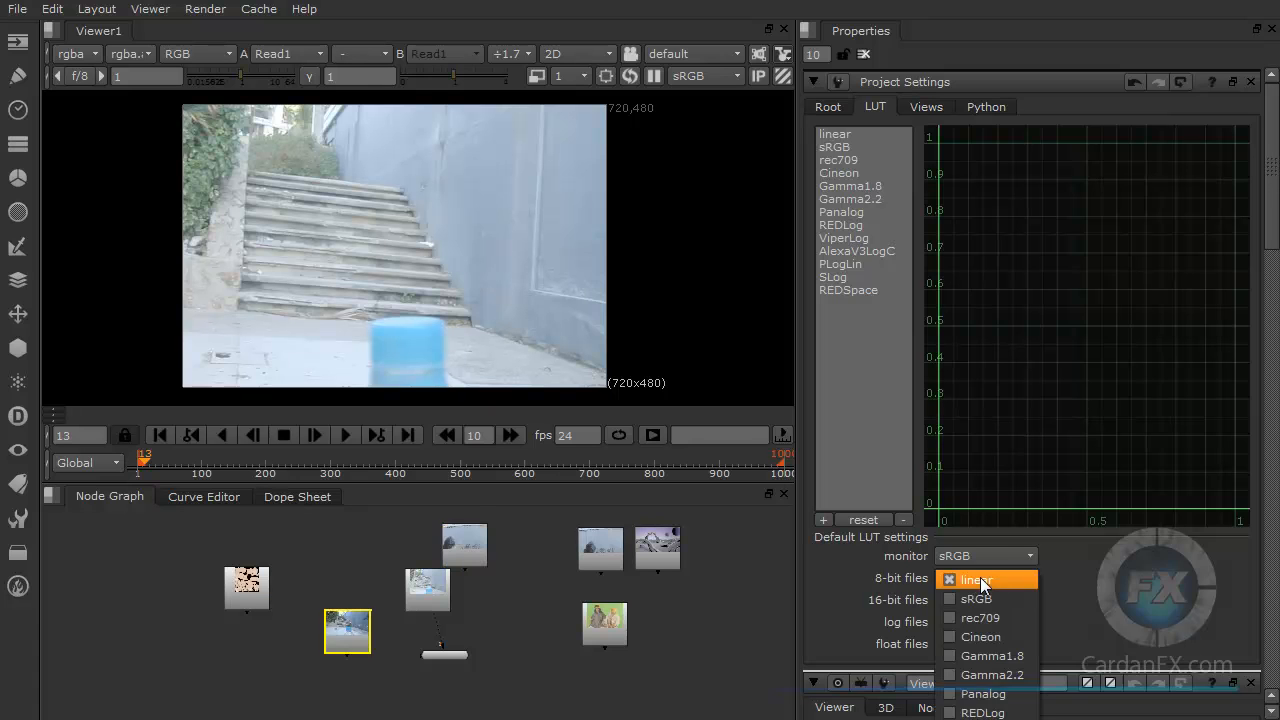
left_click(976, 639)
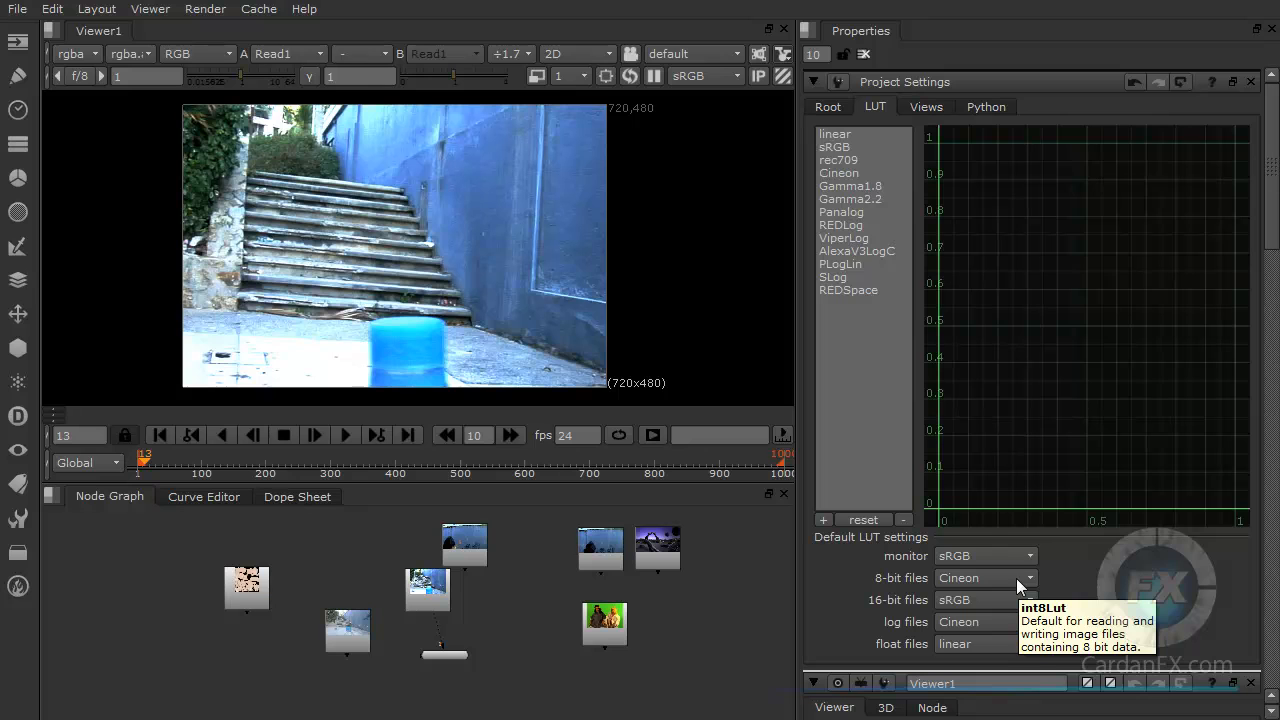
Step: Set the default 8-bit files LUT to sRGB
left_click(1016, 578)
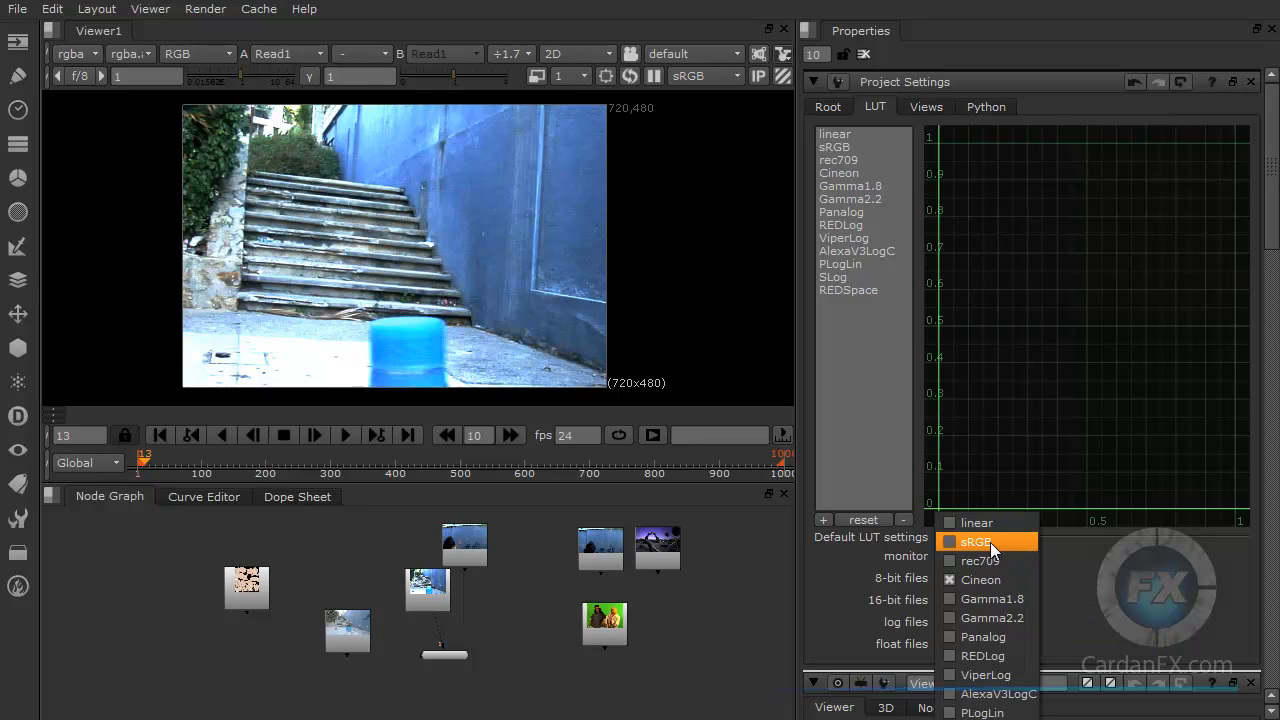
left_click(991, 543)
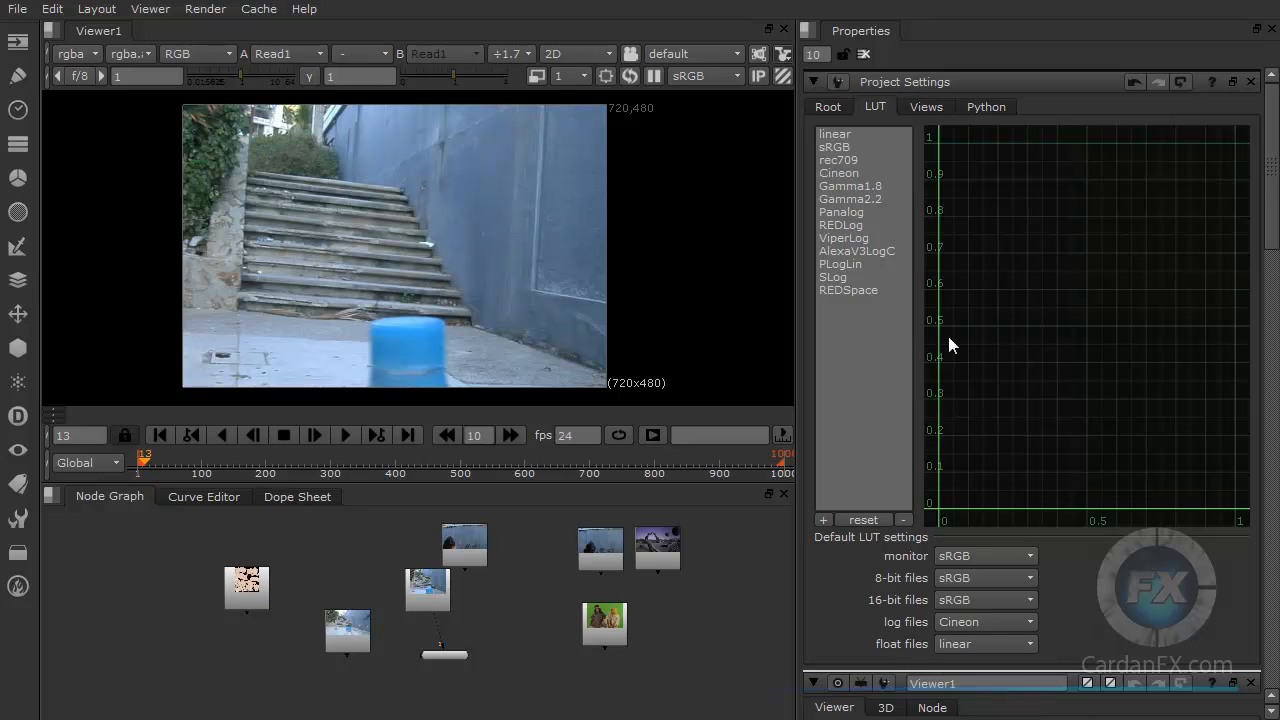
Step: Preview the sRGB, Gamma2.2 and linear curves in the LUT list
left_click(851, 146)
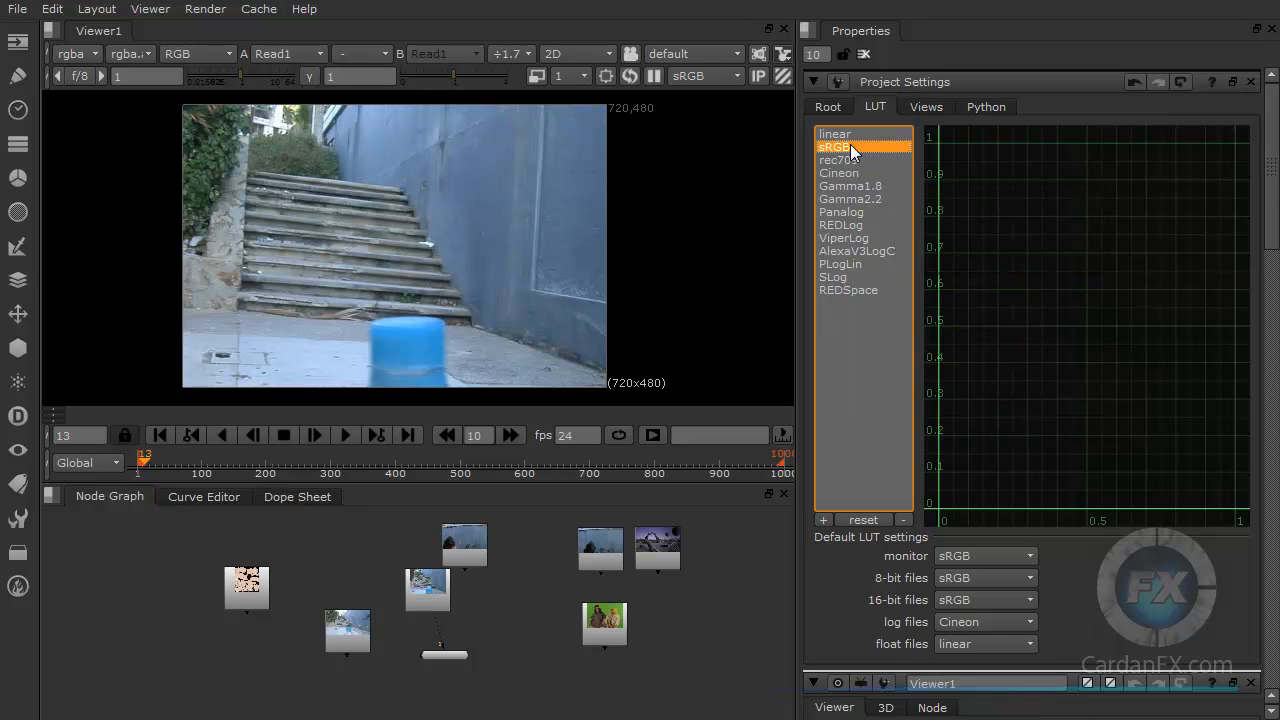
left_click(851, 200)
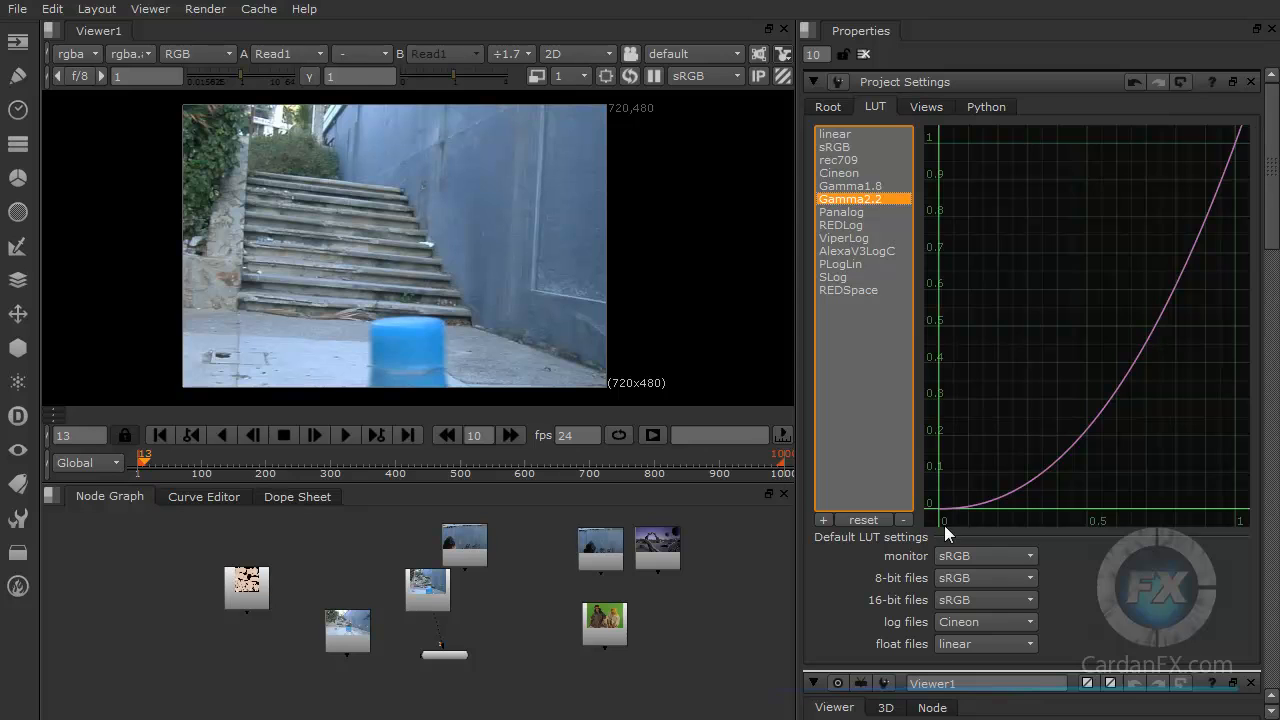
left_click(834, 147)
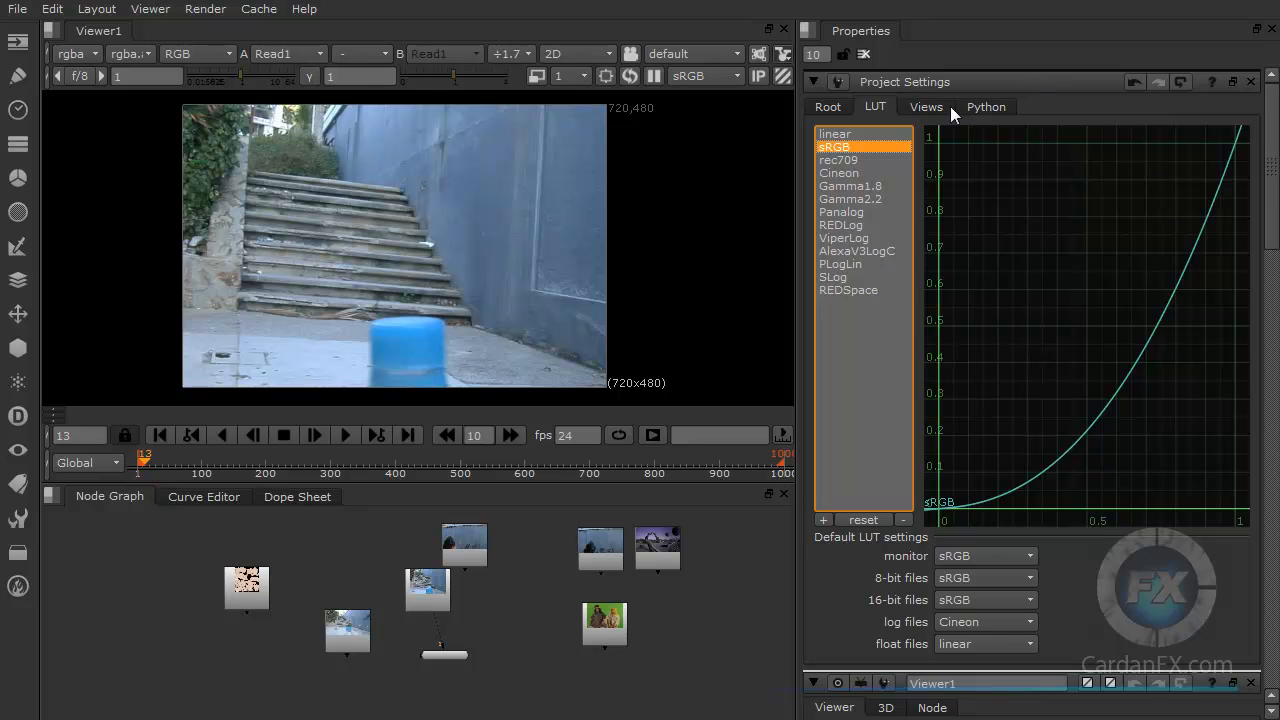
left_click(836, 135)
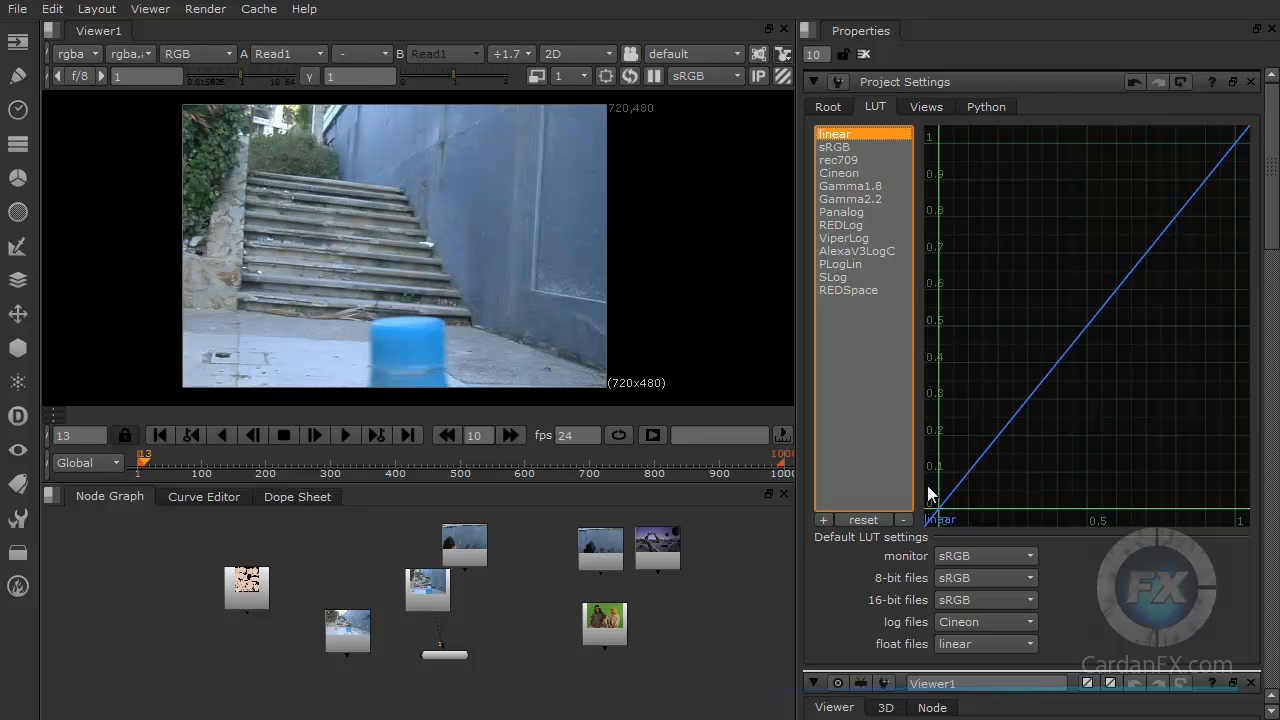
Step: Browse the Views, Python and Root tabs of the Project Settings
left_click(926, 107)
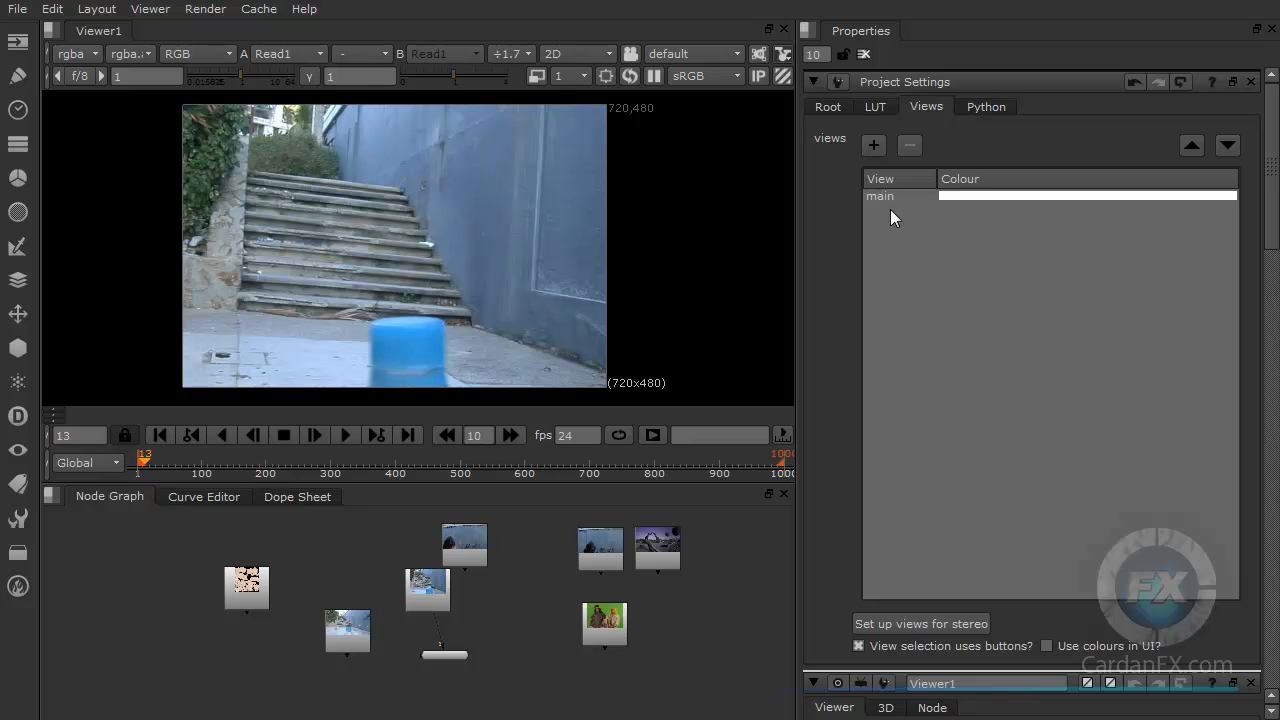
left_click(977, 107)
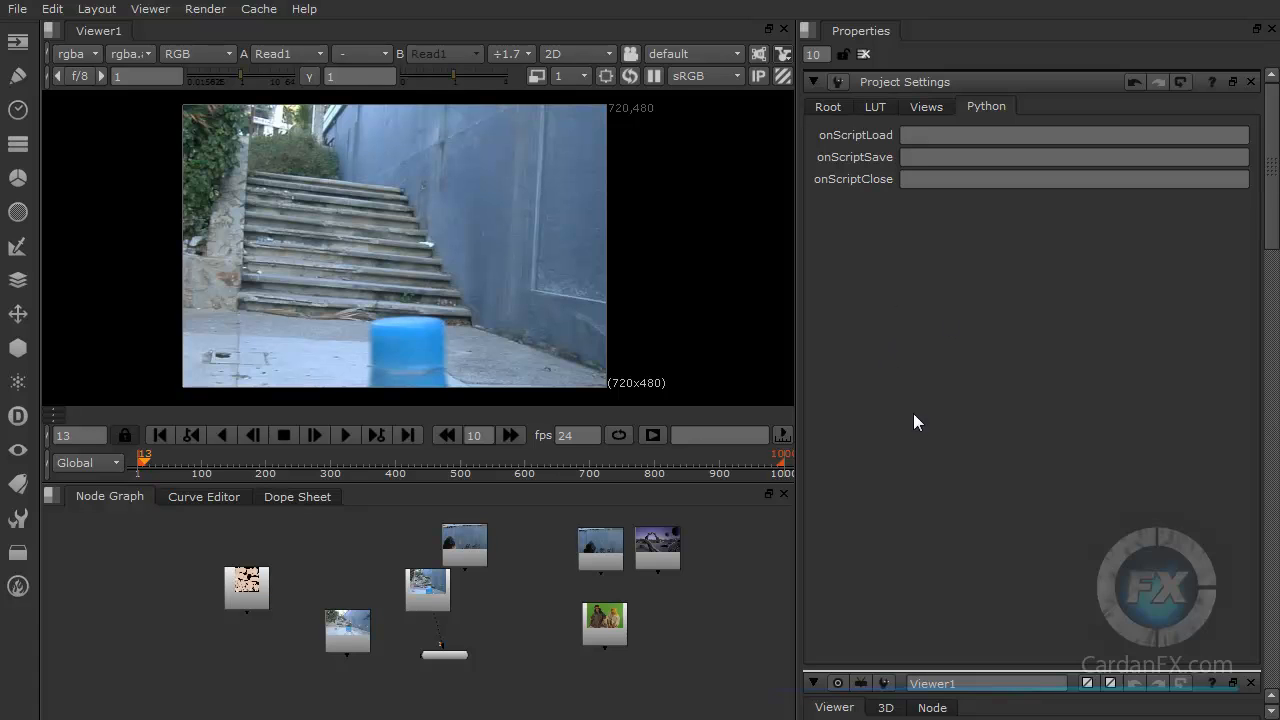
left_click(826, 106)
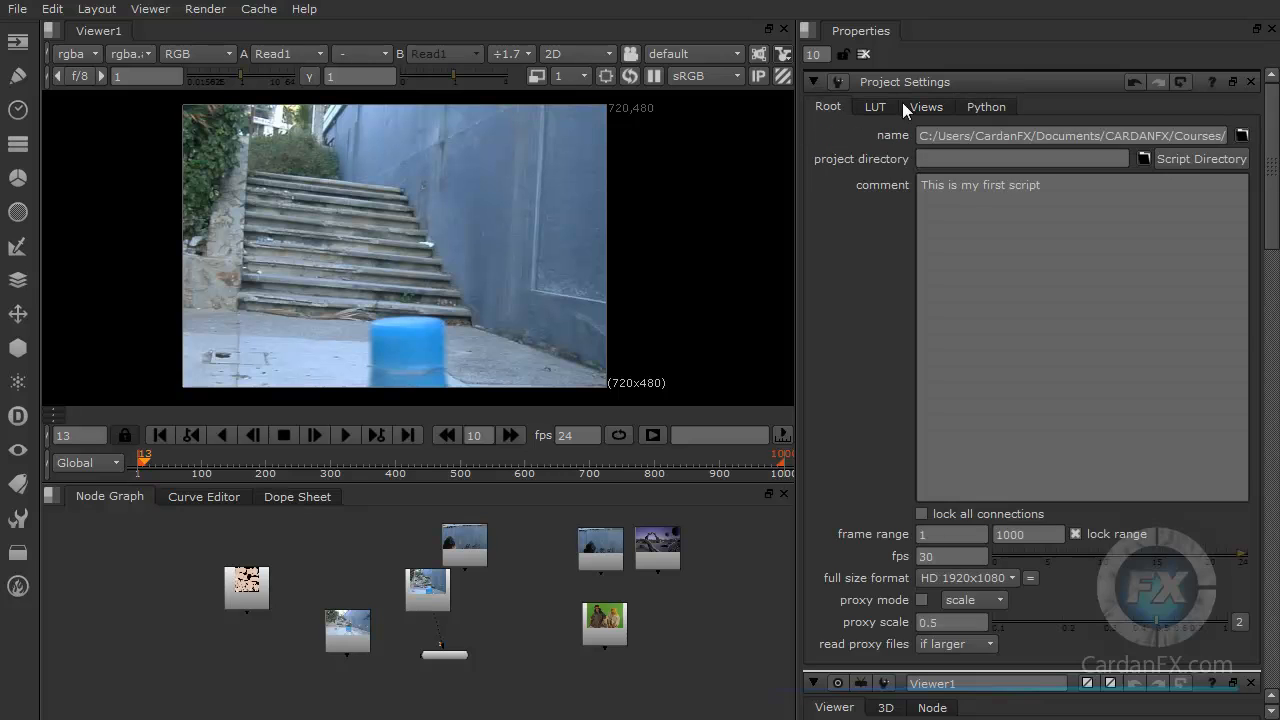
scroll(895, 480, "down", 4)
scroll(895, 480, "up", 3)
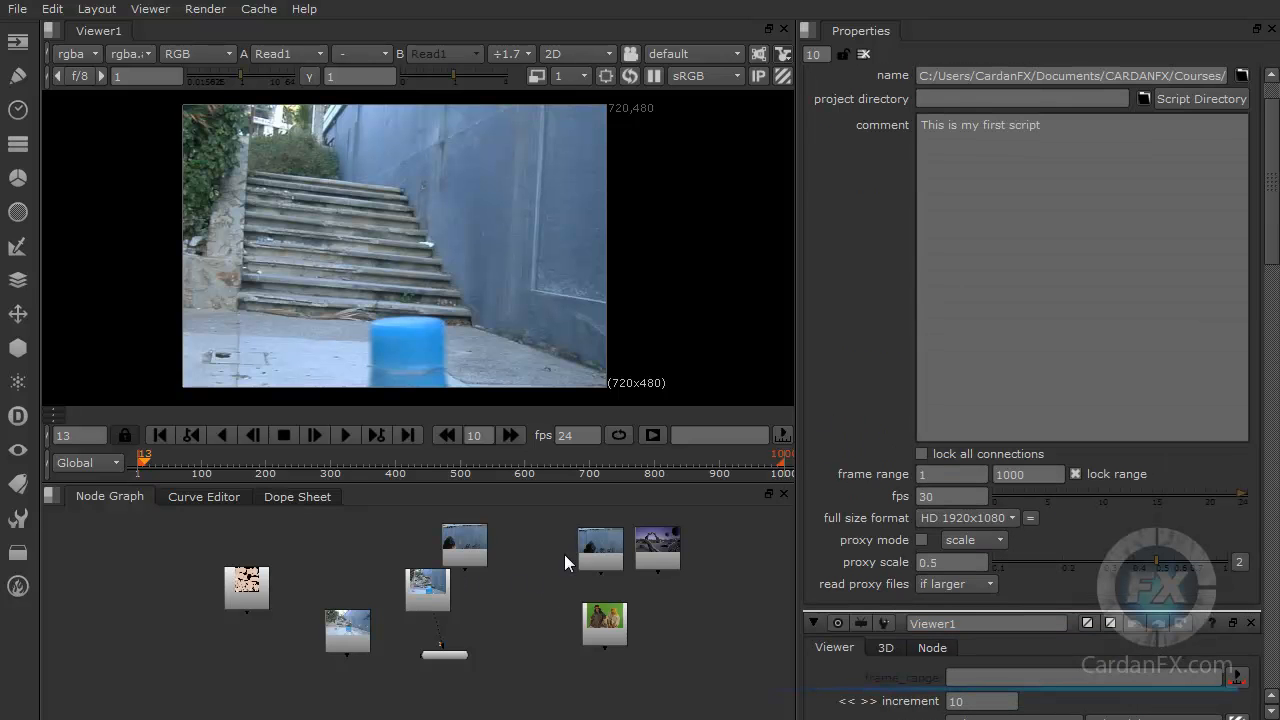
Step: Line up all the Read nodes in a single horizontal row in the node graph
left_click_drag(240, 588, 188, 576)
left_click_drag(346, 628, 268, 573)
left_click_drag(399, 594, 311, 582)
left_click_drag(432, 657, 327, 657)
left_click_drag(449, 562, 439, 573)
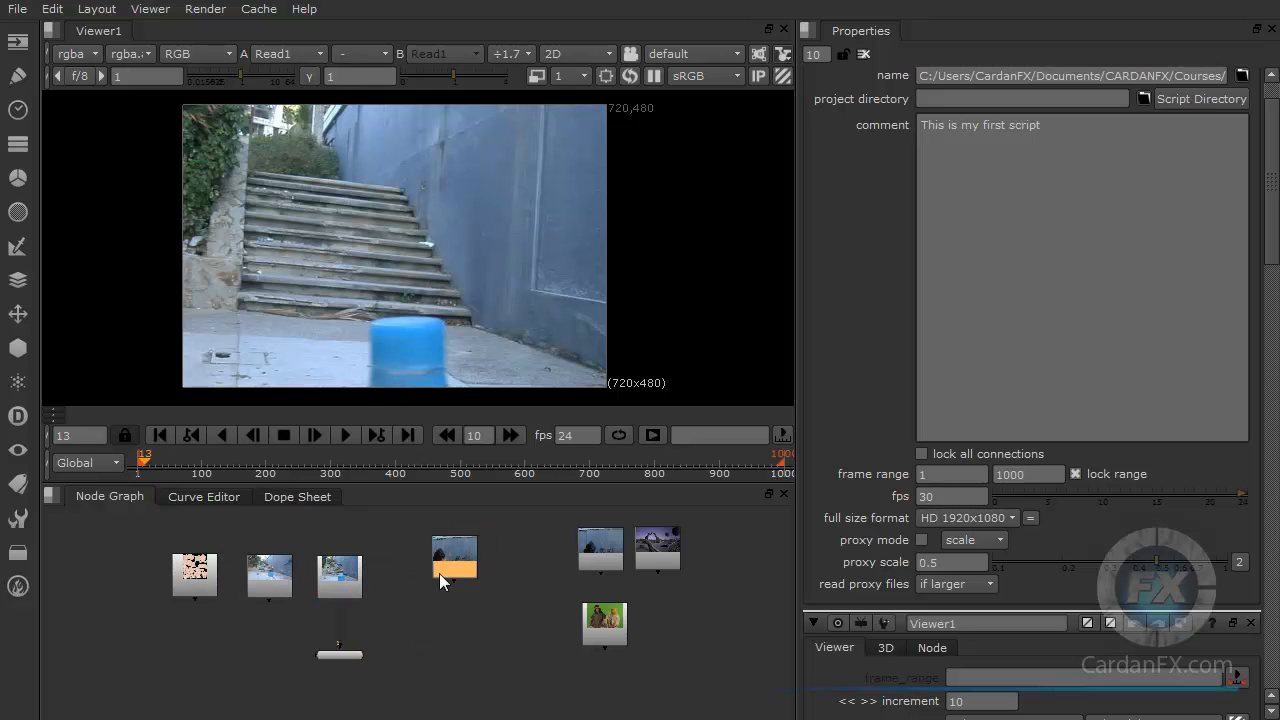
left_click(109, 460)
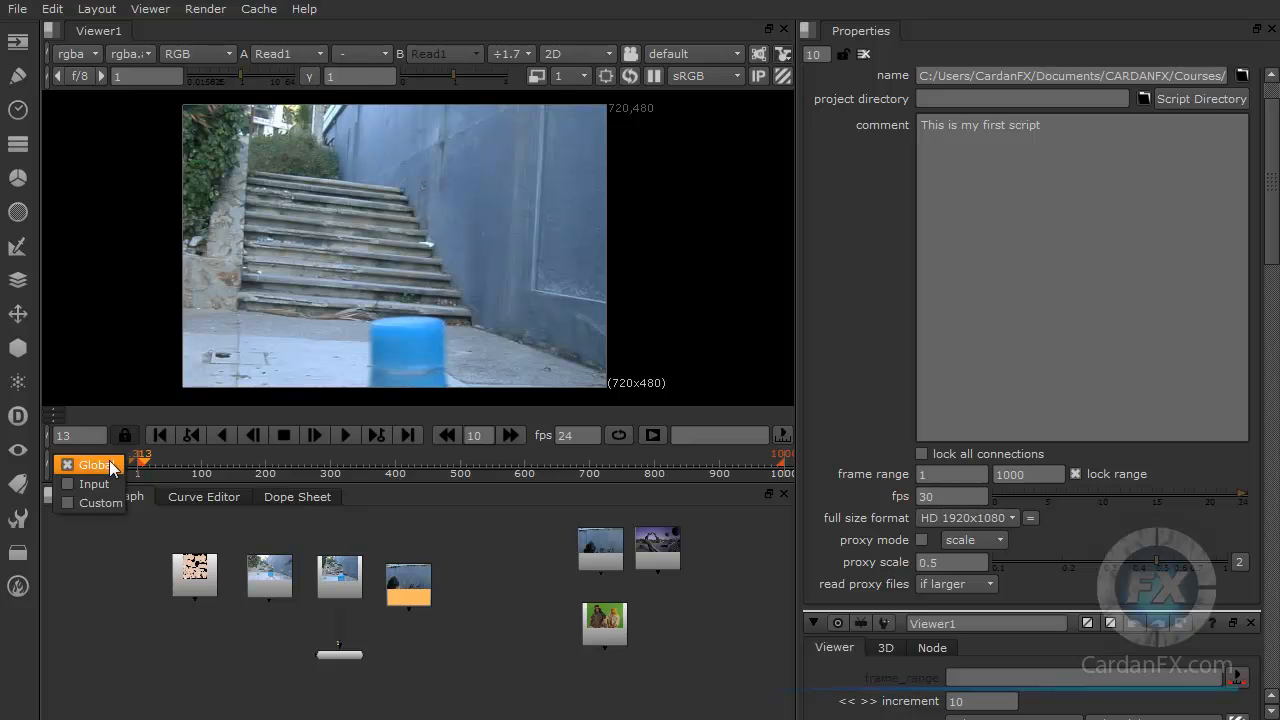
left_click(117, 465)
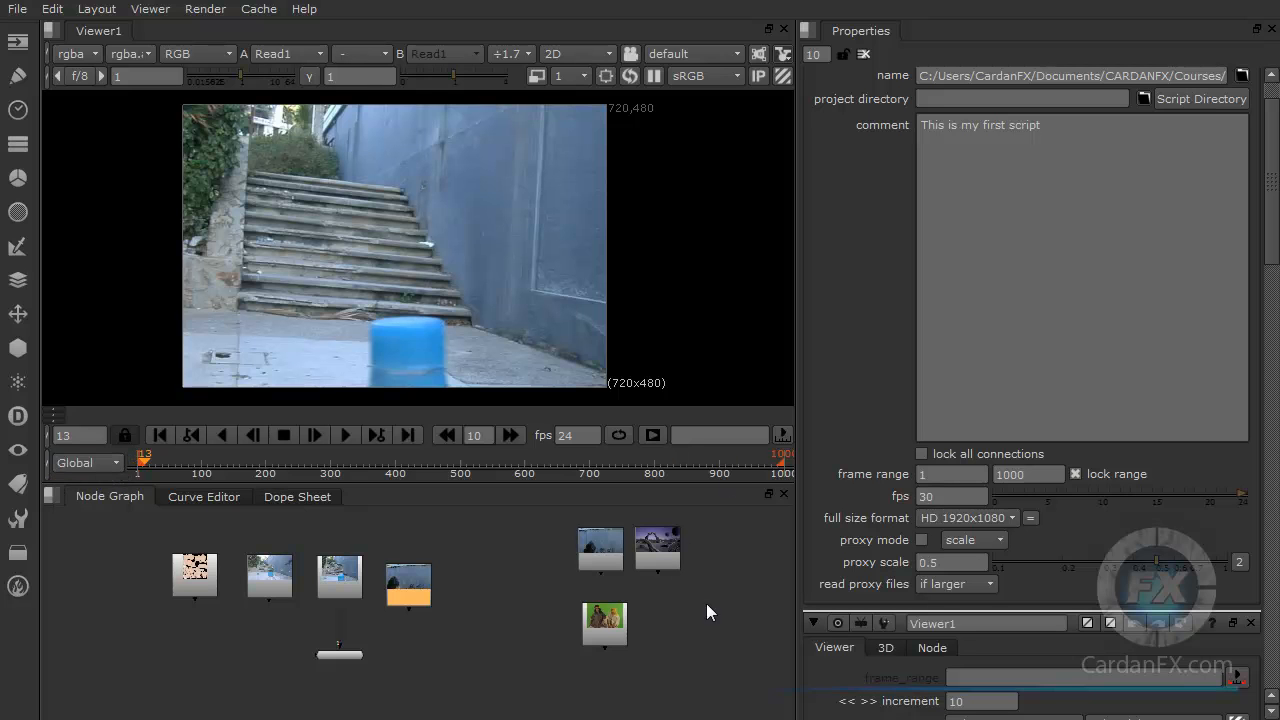
left_click_drag(610, 625, 490, 580)
left_click_drag(594, 556, 537, 590)
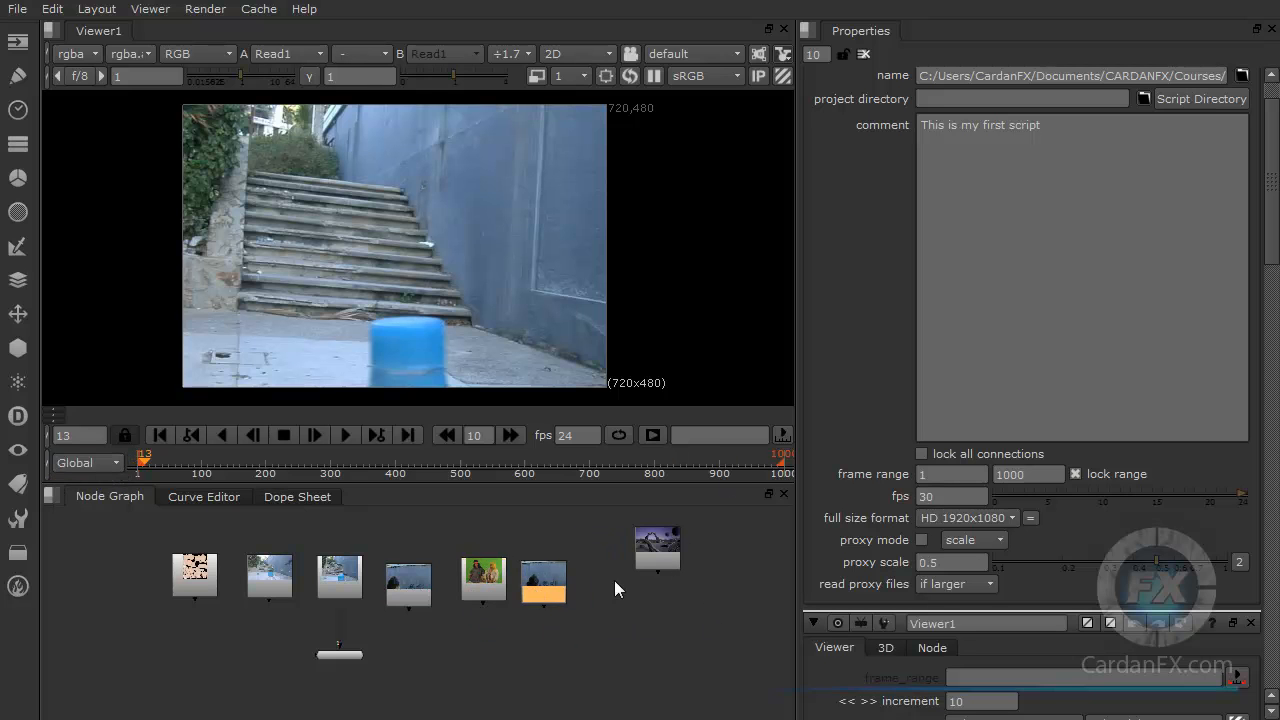
left_click_drag(655, 550, 608, 580)
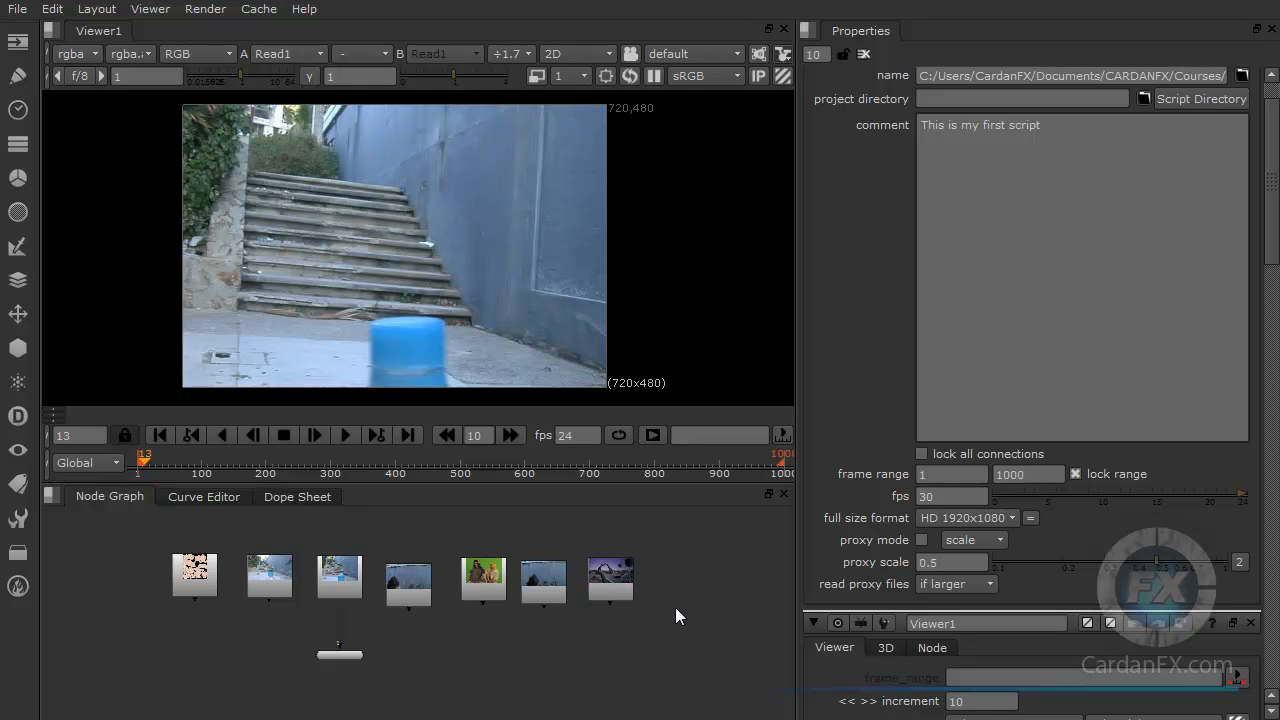